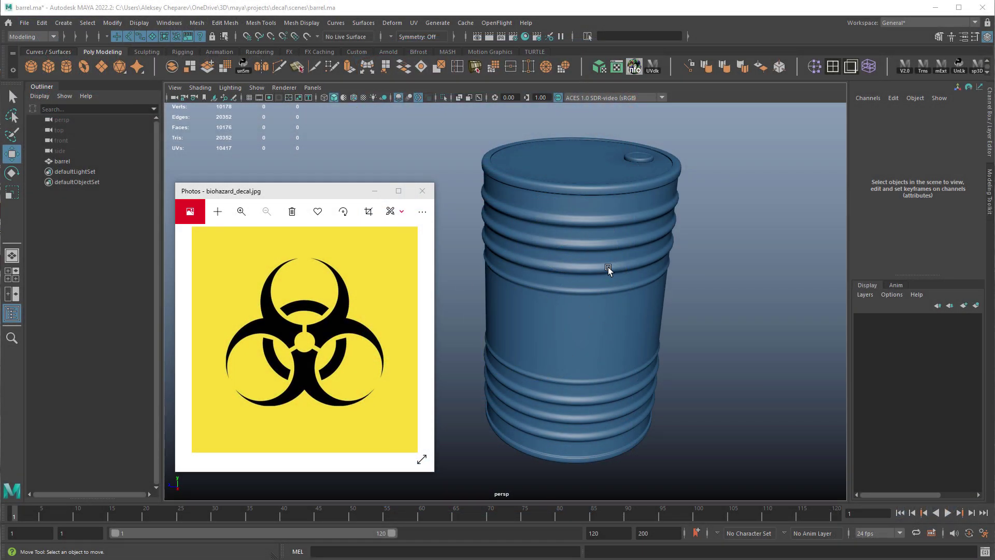
Step: Close the biohazard_decal.jpg reference image and create a polygon plane at the origin
click(422, 191)
alt+drag(451, 174, 329, 211)
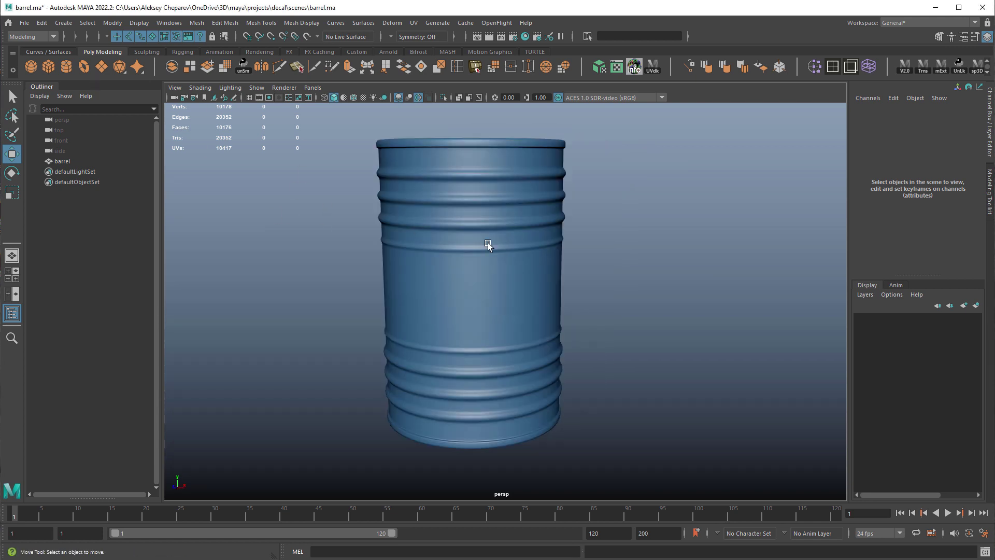
alt+drag(719, 313, 564, 264)
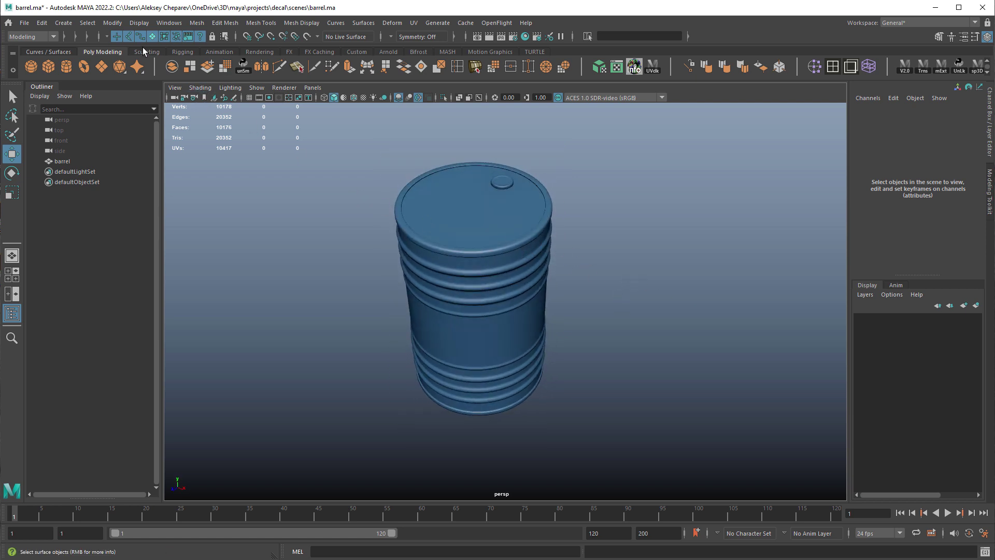
click(100, 69)
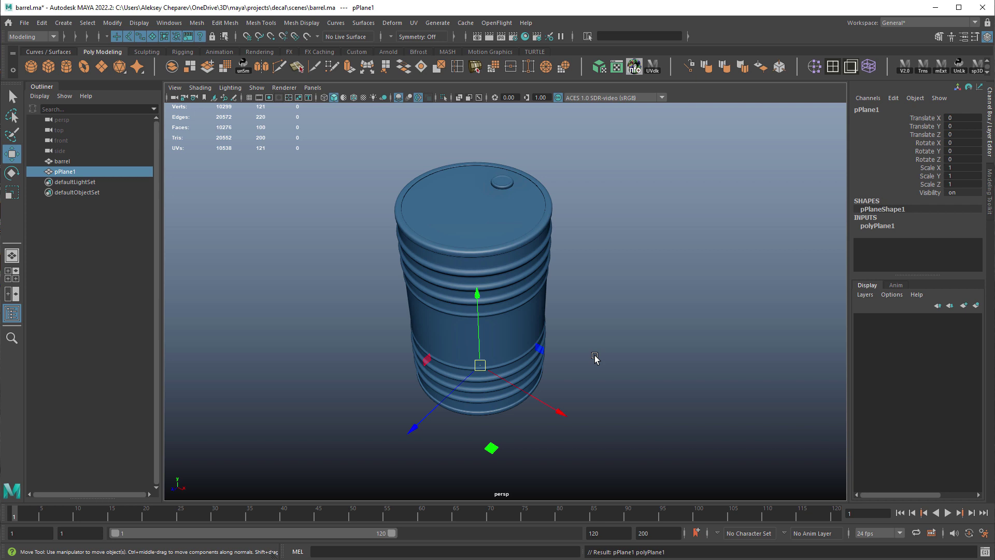
Step: Hide the barrel and select the new plane
alt+drag(593, 358, 384, 233)
click(383, 235)
key(ctrl+h)
click(406, 349)
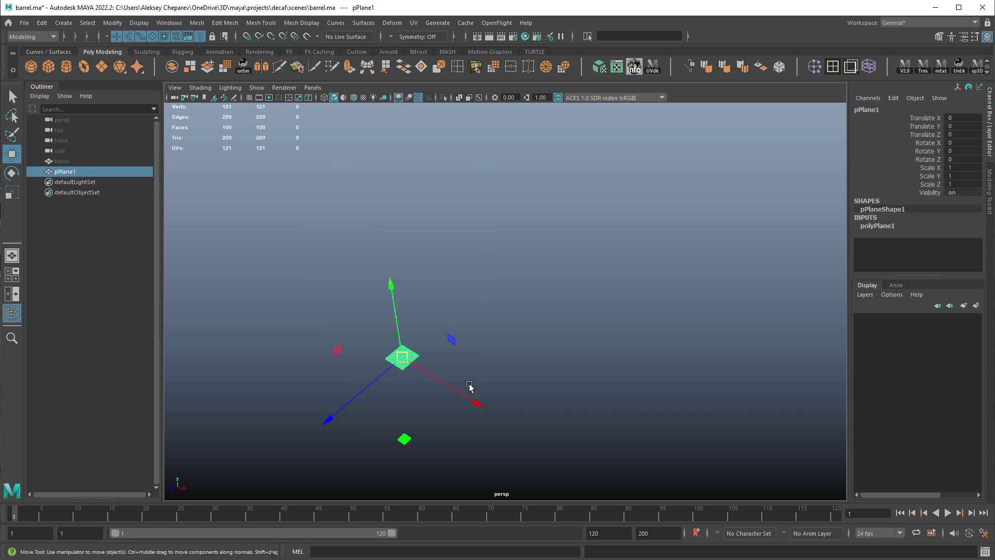
Step: Scale the plane uniformly to about 11.3 and set its width and height subdivisions to 1
key(r)
middle_drag(269, 296, 446, 309)
key(f)
click(881, 227)
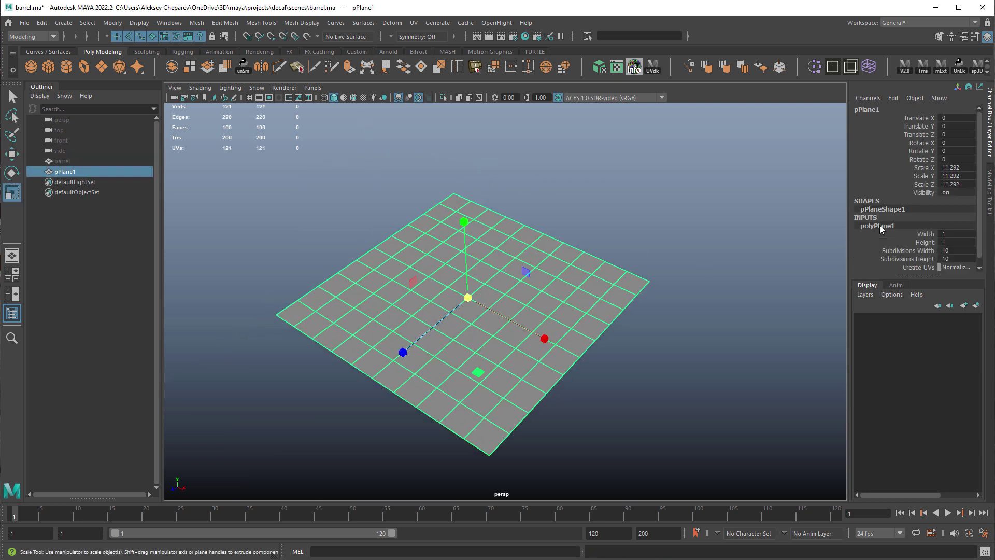
drag(924, 252, 924, 259)
middle_drag(731, 293, 431, 309)
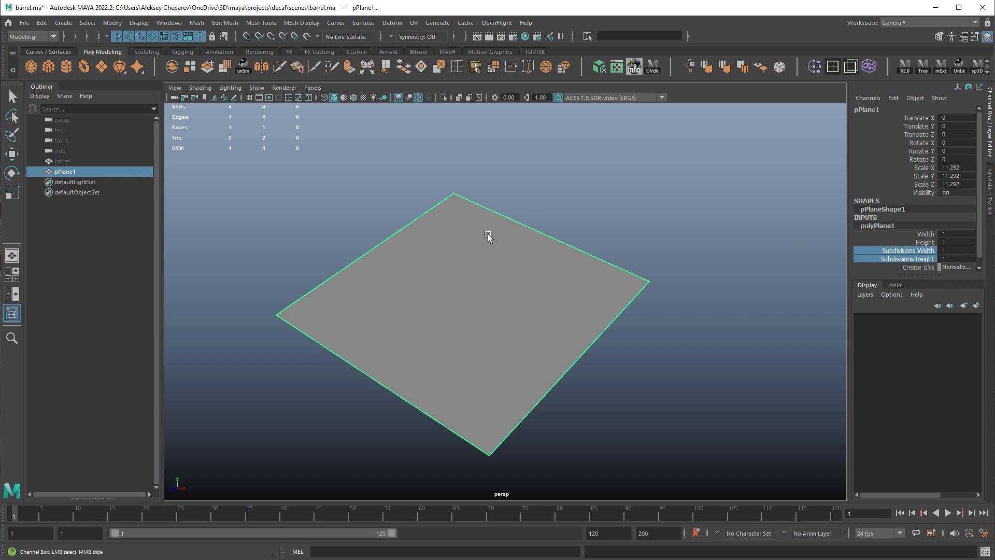
Step: Assign a new Lambert material to the plane
right_drag(488, 236, 515, 489)
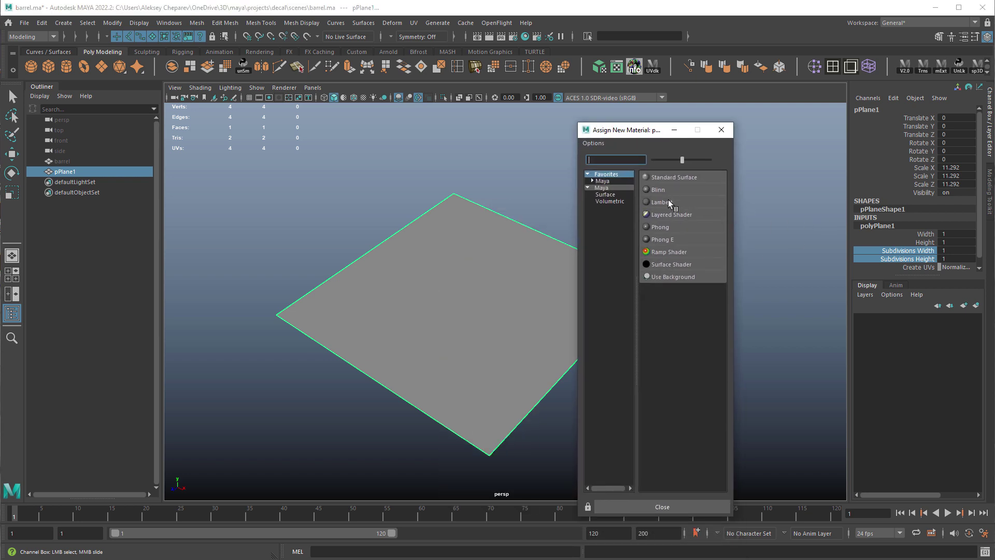
click(668, 202)
drag(793, 40, 713, 26)
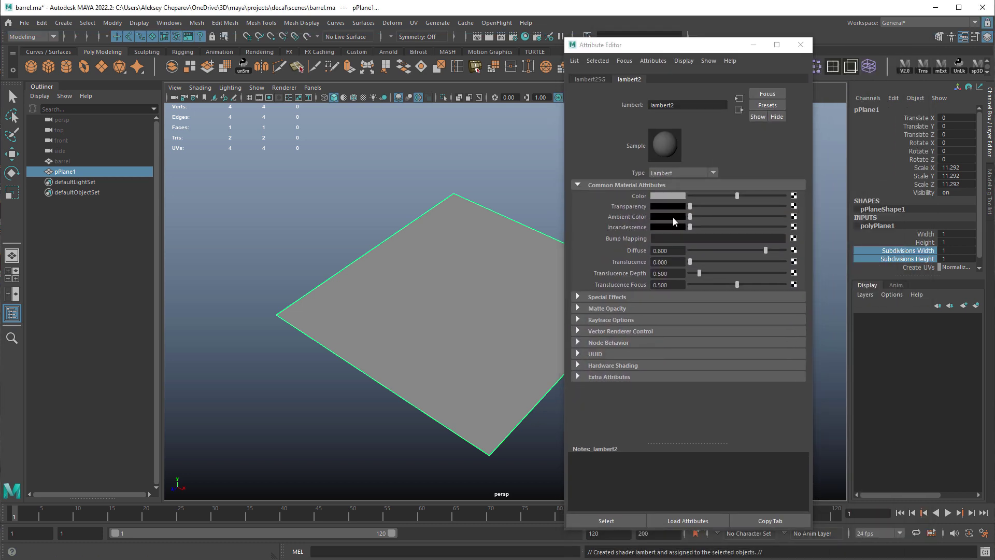
click(787, 186)
click(764, 188)
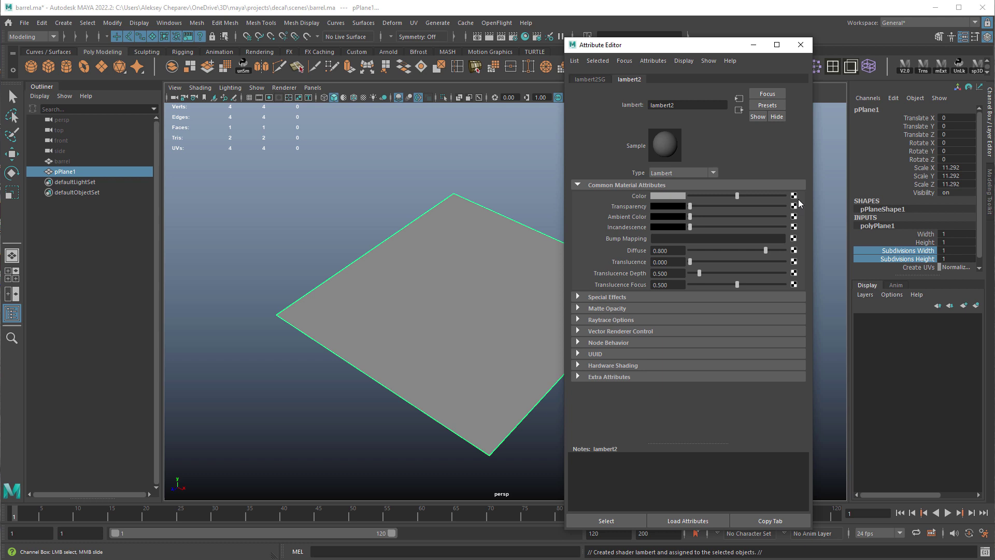
Step: Connect a file texture to the material's color and load biohazard_decal.jpg from the sourceimages folder
click(795, 195)
click(688, 325)
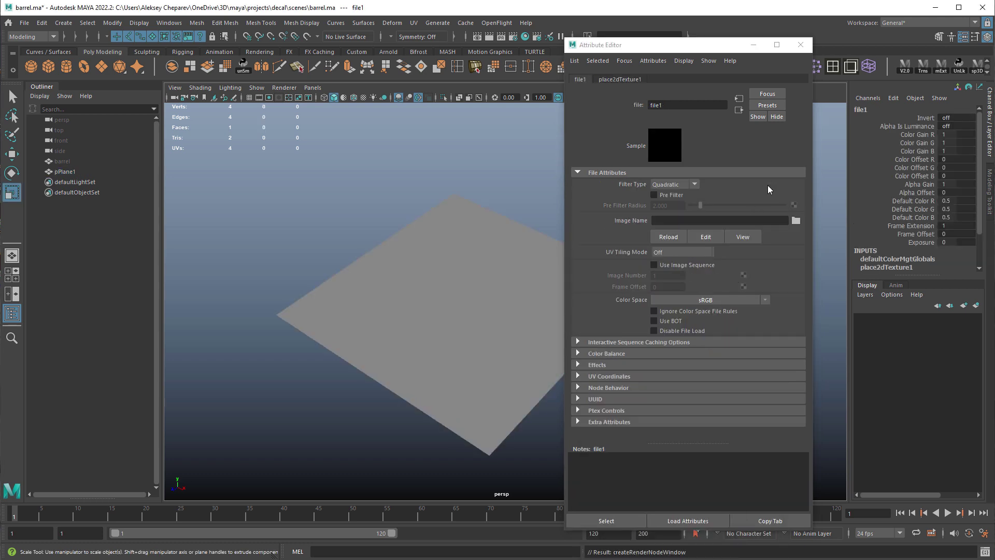
click(794, 219)
click(444, 121)
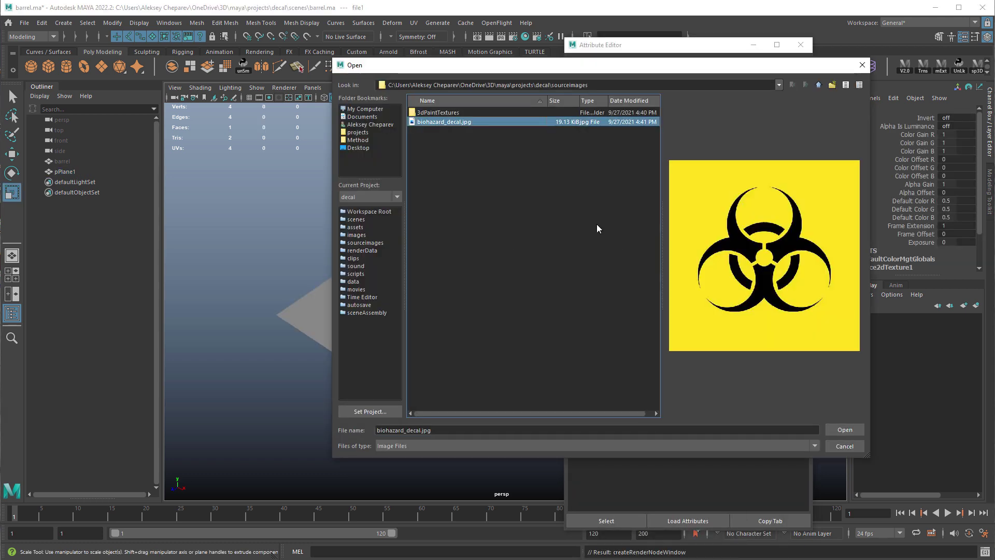
click(845, 431)
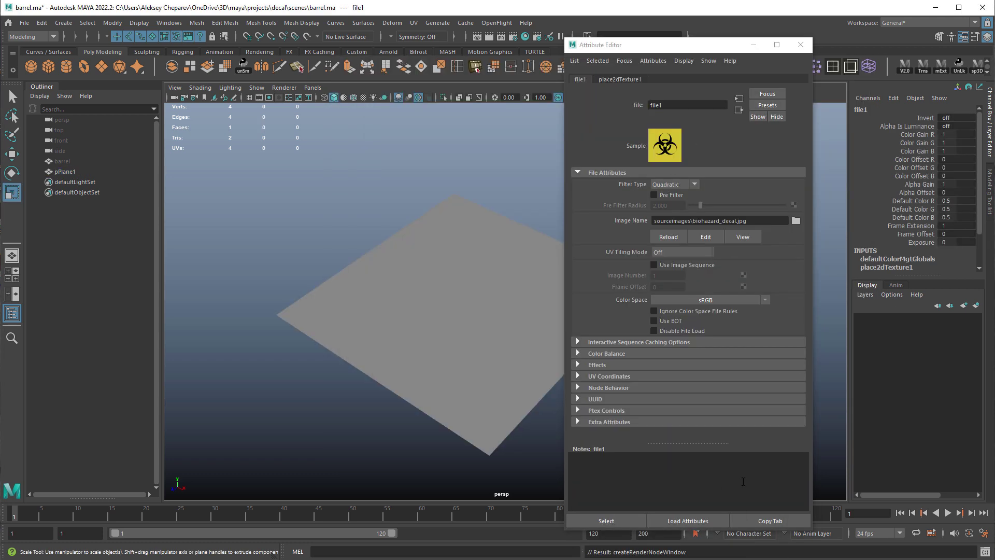
Step: Close the material settings and display the plane with its texture in the top view
click(801, 45)
alt+drag(720, 228, 671, 259)
key(6)
alt+drag(574, 231, 582, 250)
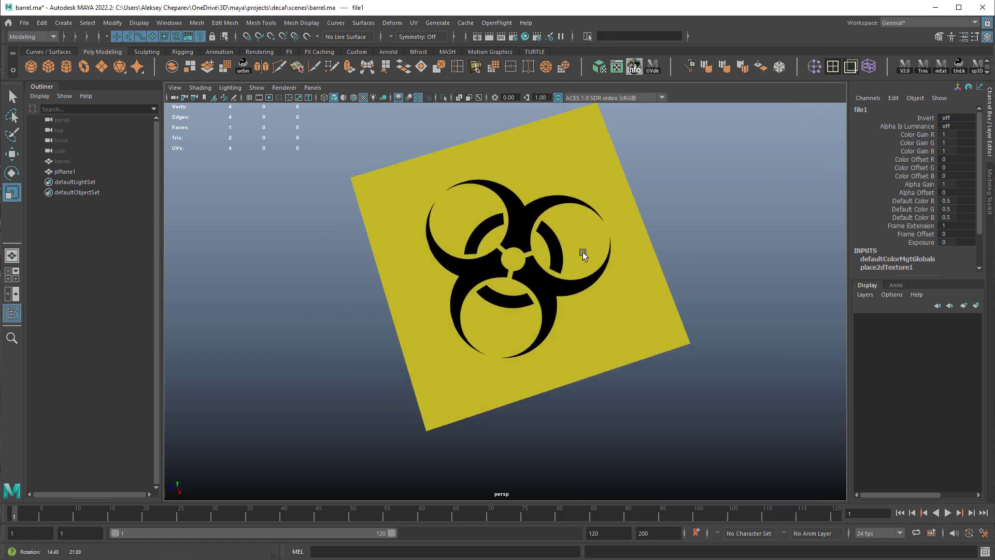
key(space)
key(space)
key(6)
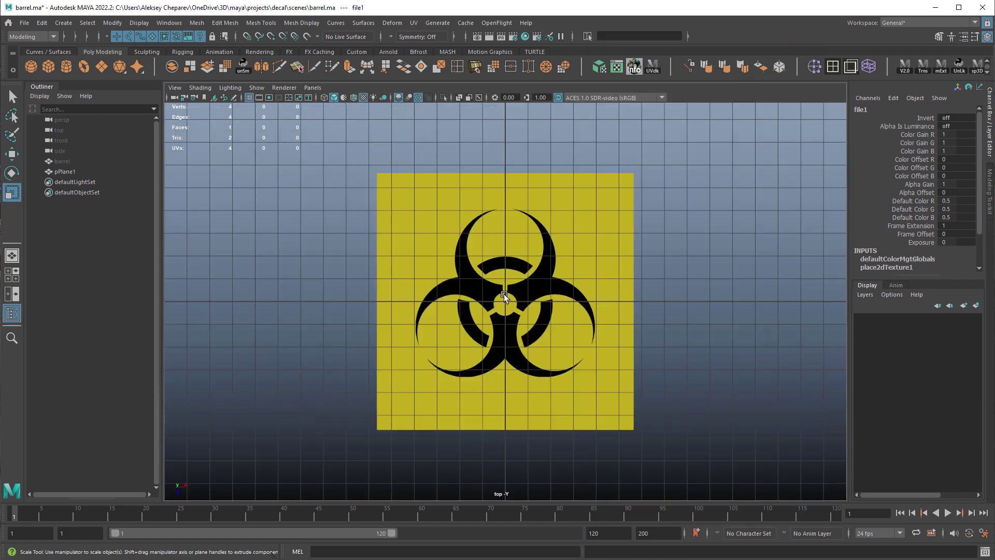
scroll(504, 294, up, 3)
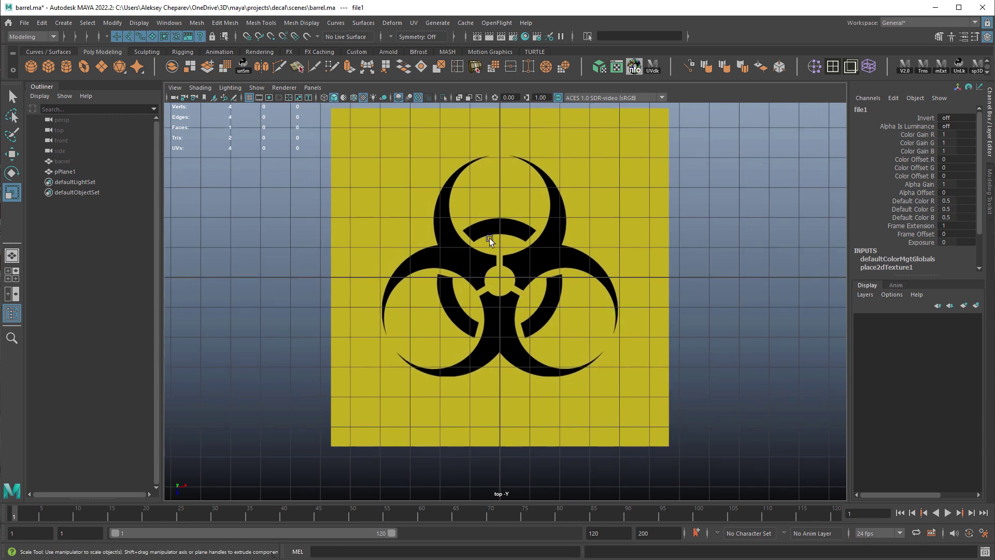
Step: Create a NURBS circle at the origin and scale it uniformly to about 0.5 to match the emblem's central disc
click(59, 52)
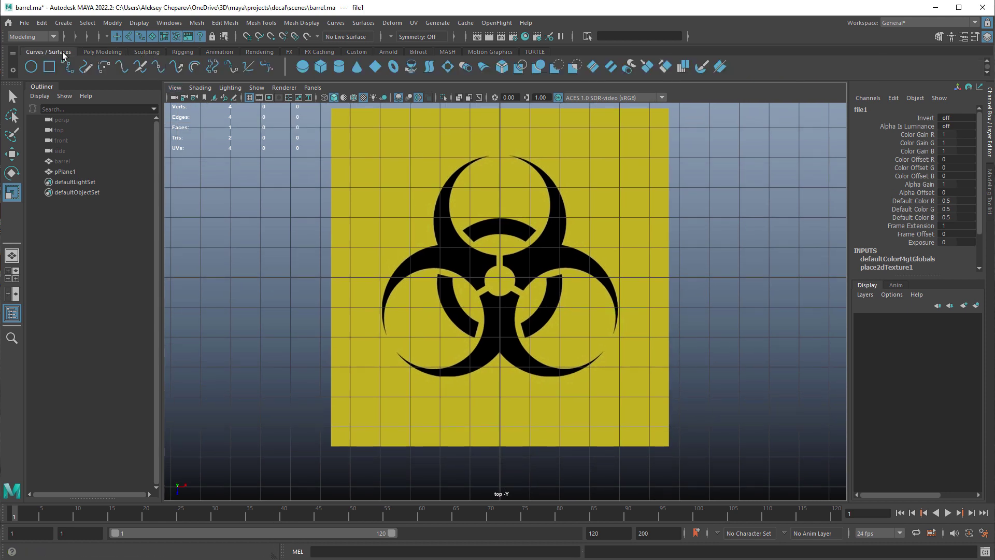
click(30, 67)
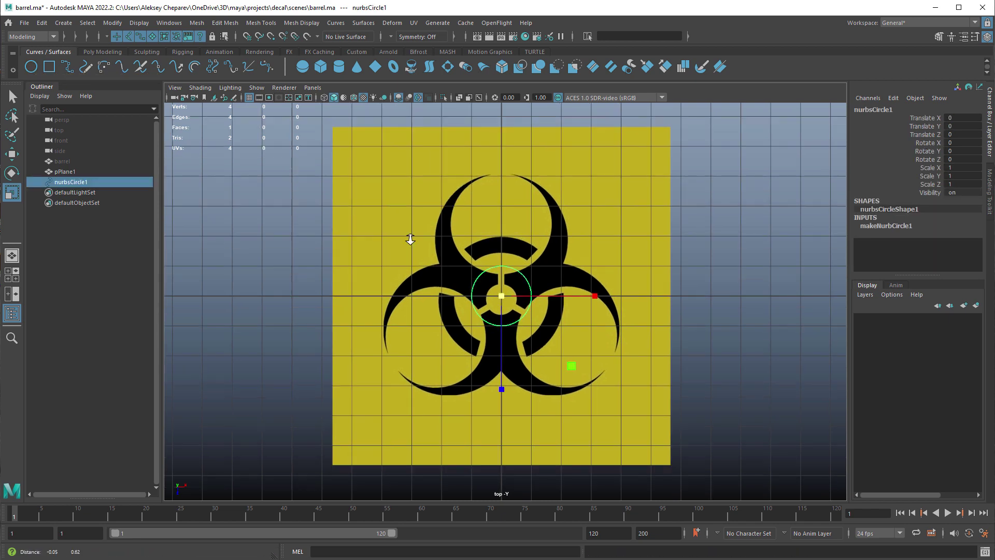
scroll(411, 240, up, 5)
alt+right_drag(661, 315, 668, 317)
middle_drag(668, 316, 637, 314)
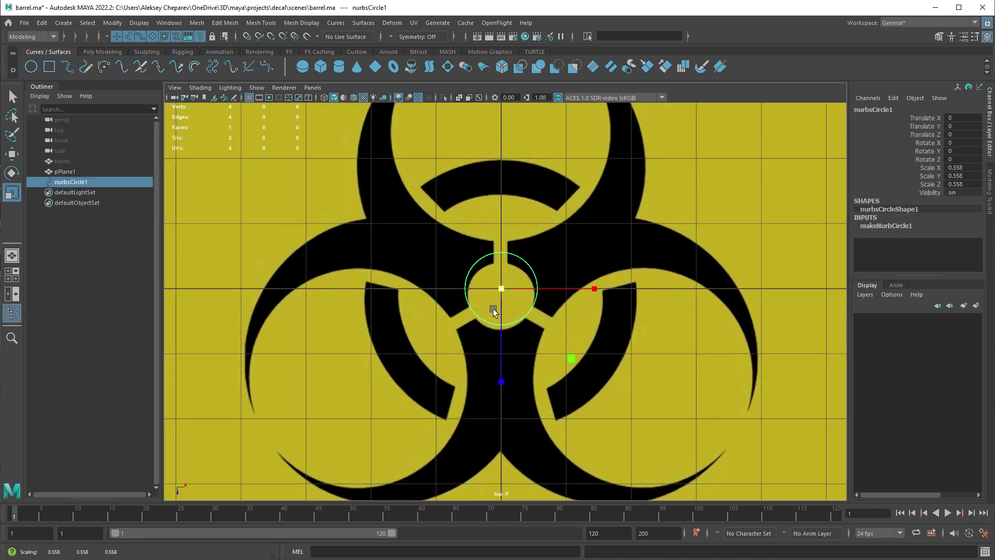
alt+right_drag(493, 310, 690, 344)
middle_drag(690, 344, 626, 326)
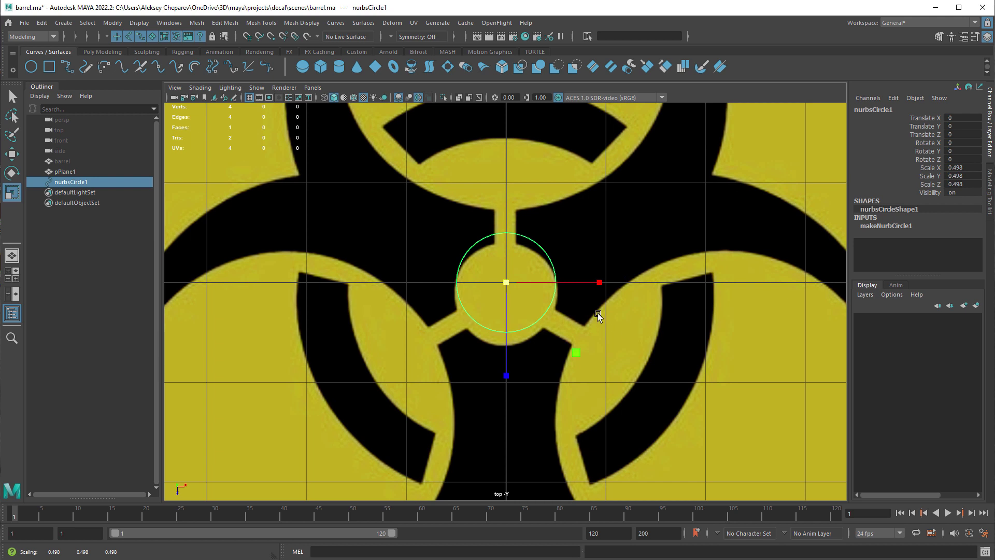
Step: Move the decal plane to about -0.12 in Z so the emblem's central disc lines up with the circle
key(w)
click(587, 335)
scroll(640, 365, up, 1)
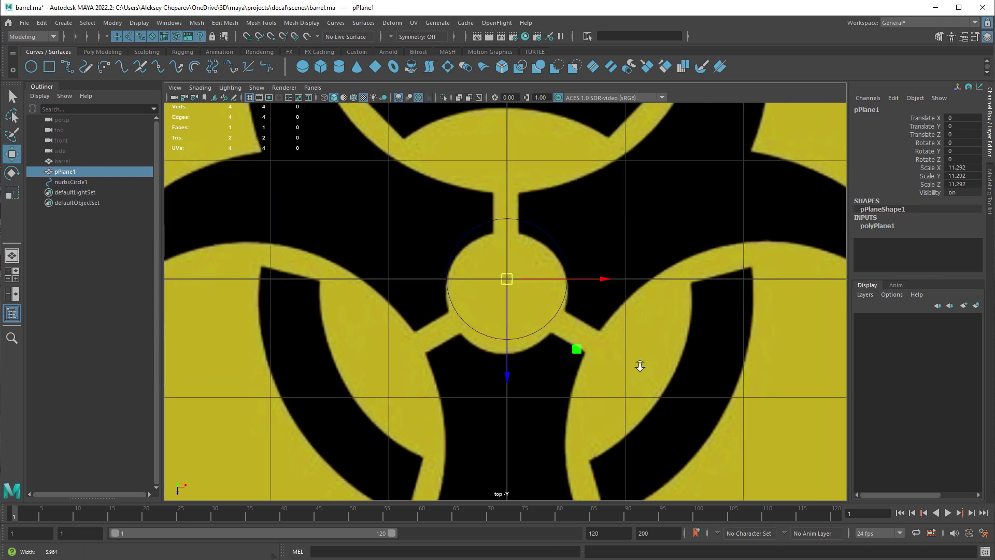
scroll(639, 365, up, 1)
middle_drag(640, 377, 636, 358)
Step: Move the circle onto the emblem's upper lobe at about -2.09 in Z and scale it uniformly to about 2.6
click(580, 283)
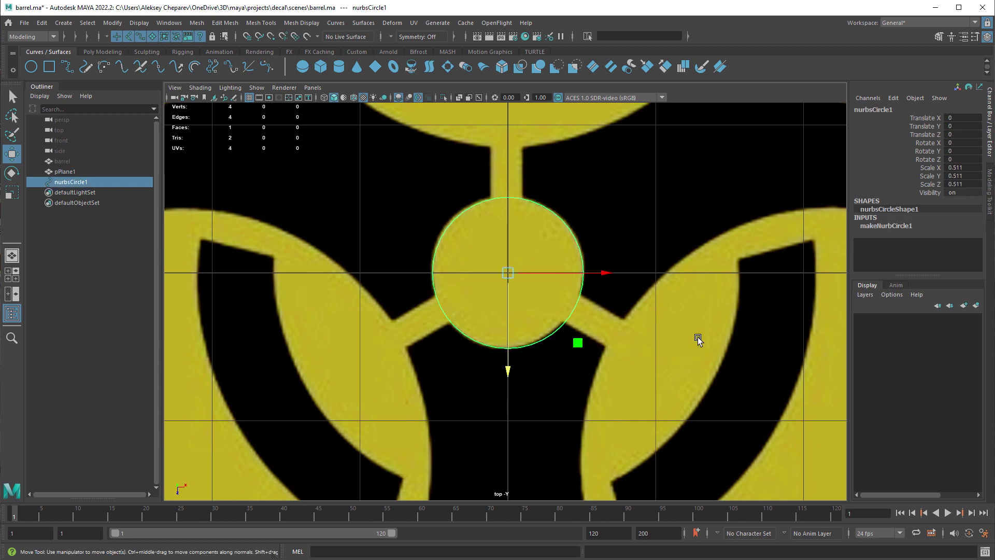
scroll(696, 338, down, 5)
drag(506, 366, 508, 258)
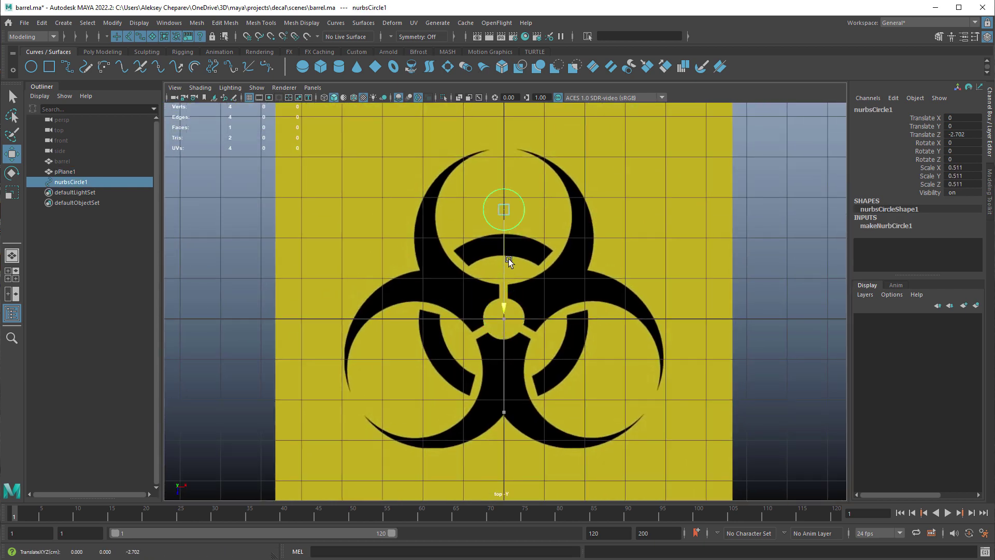
key(r)
middle_drag(391, 290, 488, 296)
key(w)
drag(503, 274, 503, 273)
middle_drag(502, 272, 500, 297)
key(r)
middle_drag(573, 326, 608, 343)
key(w)
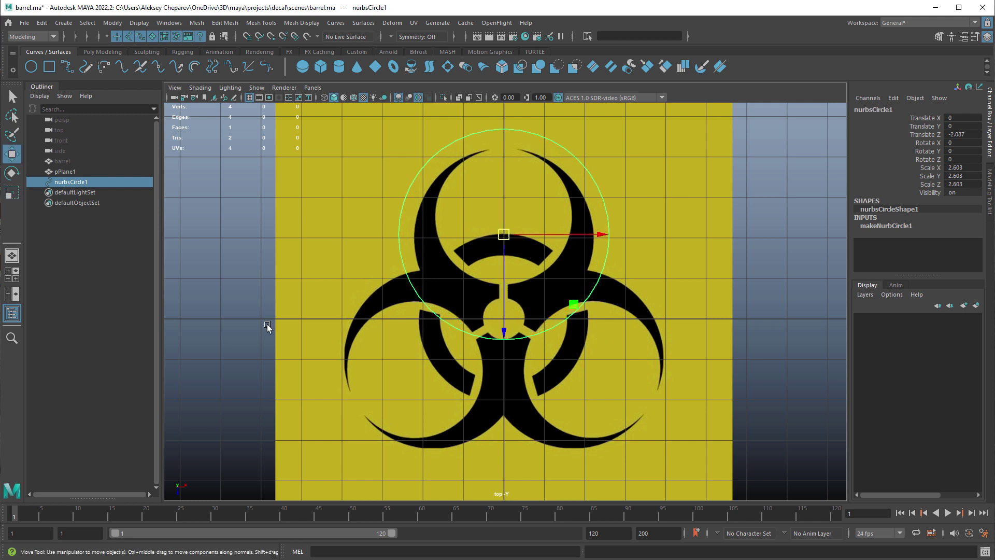
Step: Fit the circle to the upper crescent's outer outline with a scale of about 2.2 and Z position of about -2.01
middle_drag(504, 286, 505, 282)
key(r)
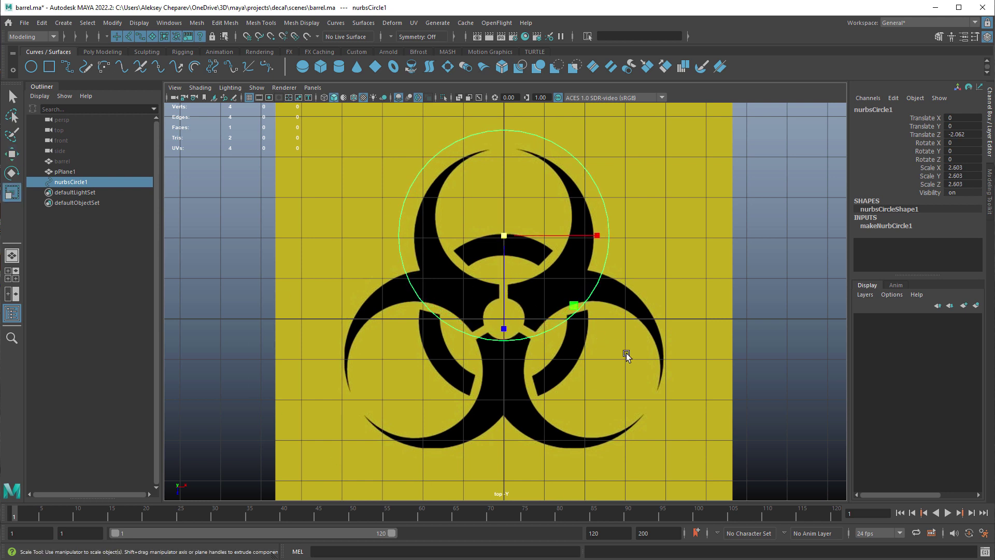
middle_drag(627, 353, 619, 354)
key(w)
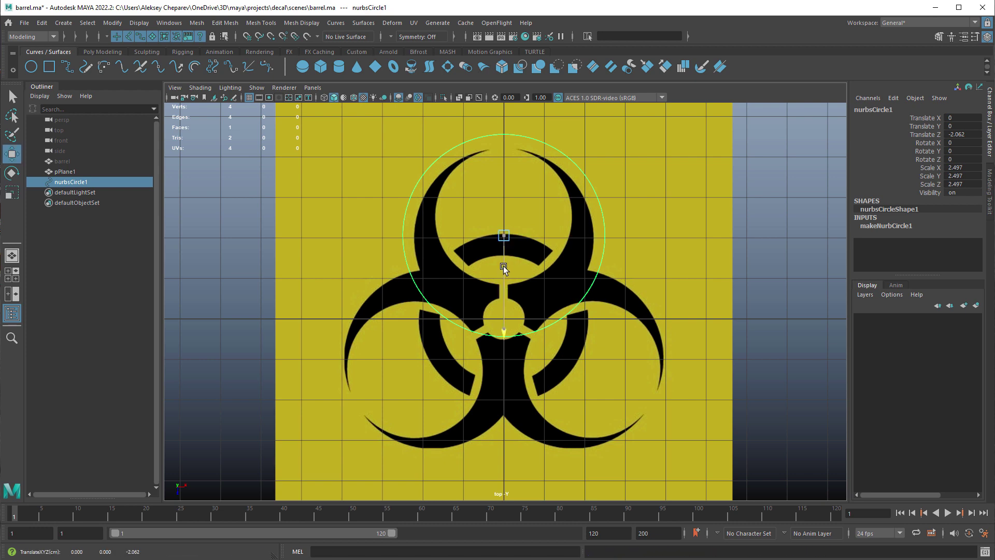
middle_drag(503, 266, 503, 266)
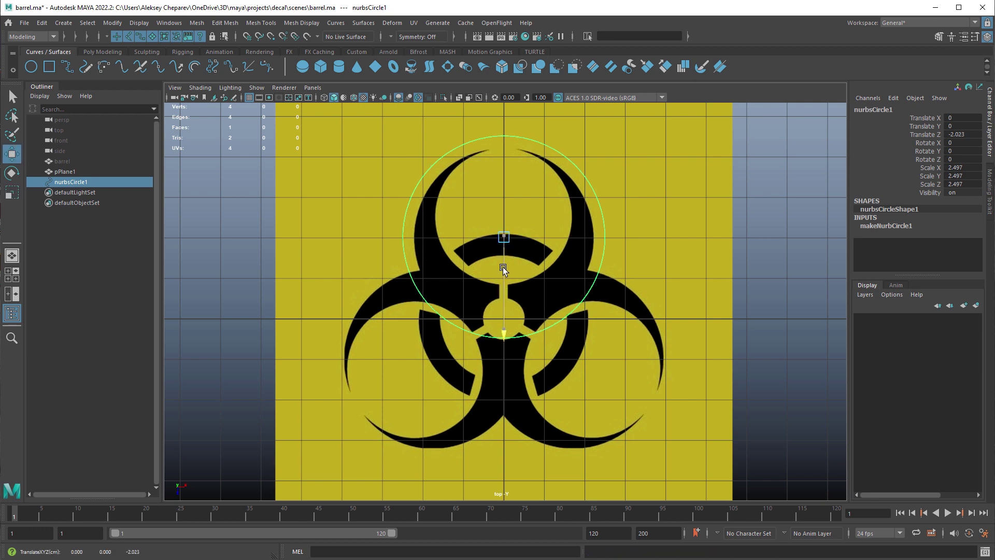
key(r)
scroll(690, 335, up, 2)
middle_drag(689, 335, 670, 326)
key(w)
middle_drag(520, 287, 521, 289)
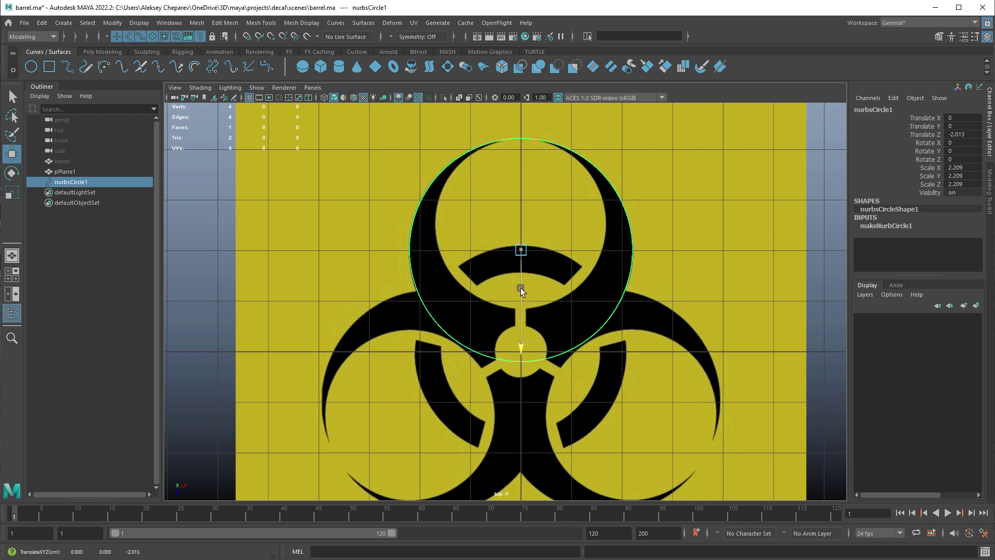
Step: Enlarge the circle around the upper crescent to a uniform scale of about 2.6, at about -2 in Z
key(r)
middle_drag(599, 330, 629, 334)
alt+middle_drag(666, 366, 656, 346)
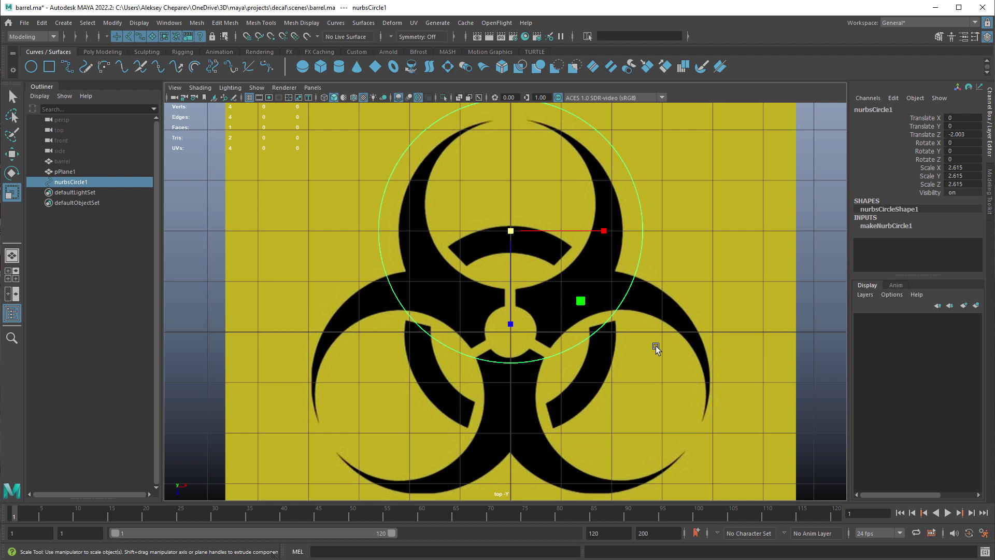
Step: Duplicate the circle into a group rotated to -120 degrees in Y, and duplicate that group rotated to -240 degrees
key(ctrl+d)
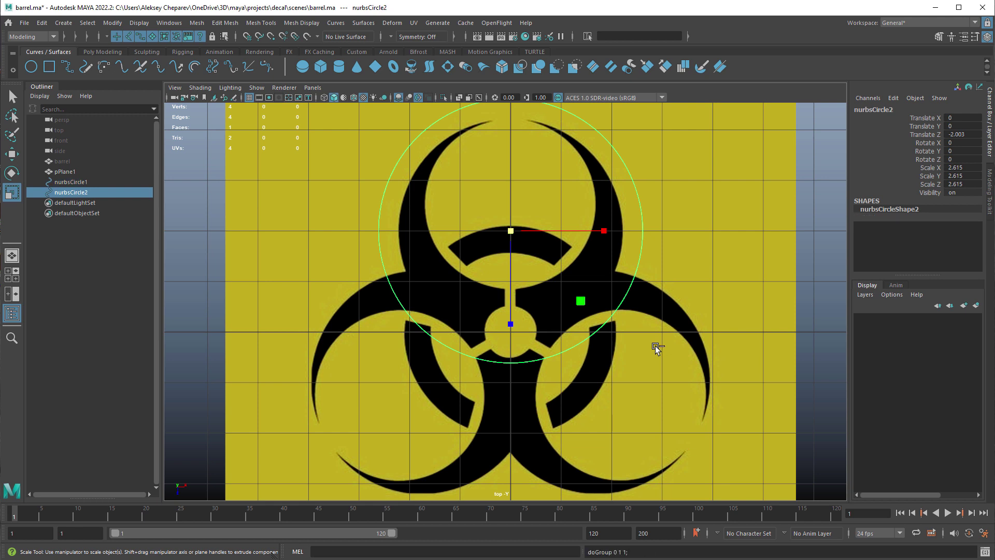
key(ctrl+g)
key(e)
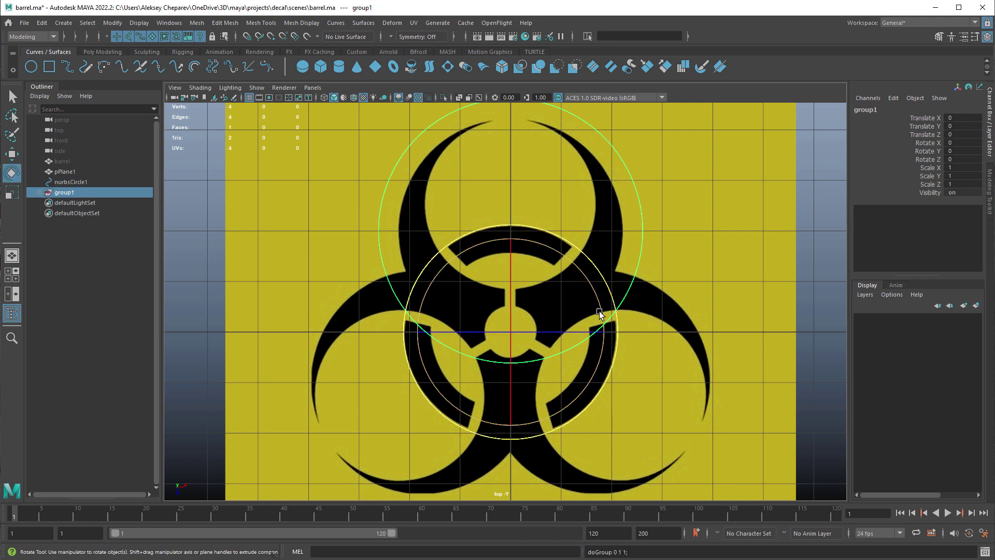
drag(580, 271, 628, 352)
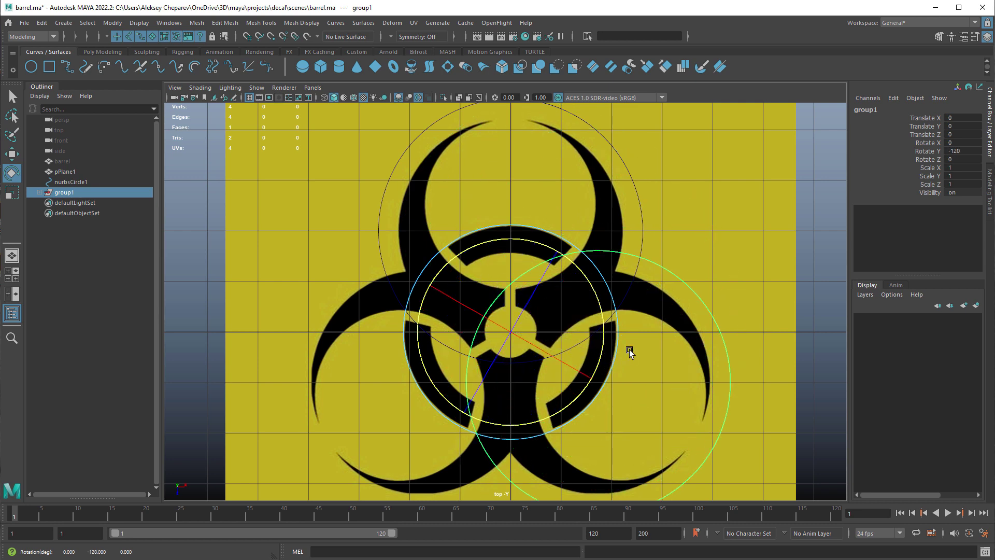
key(ctrl+d)
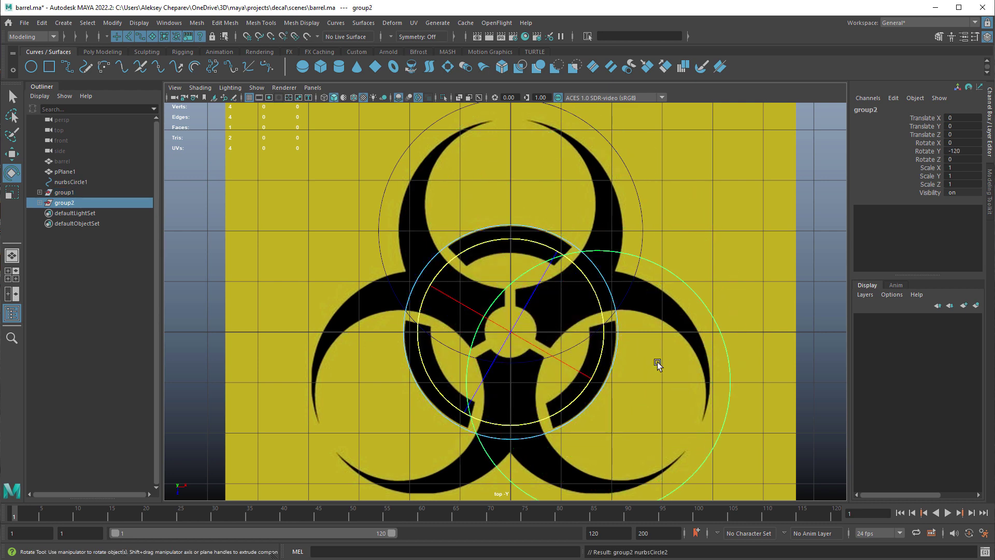
drag(586, 277, 588, 371)
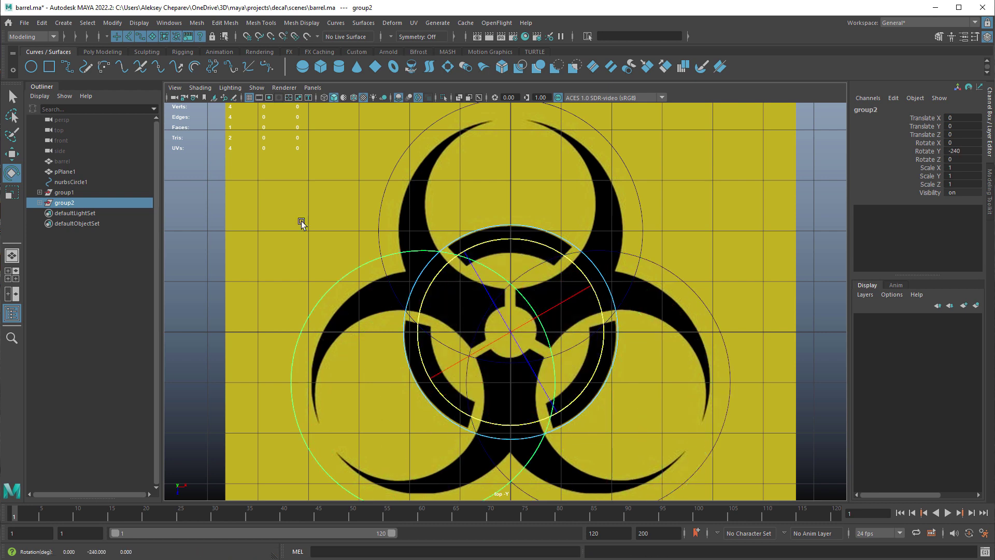
Step: Hide the decal plane and switch the viewport background to plain light grey
click(723, 222)
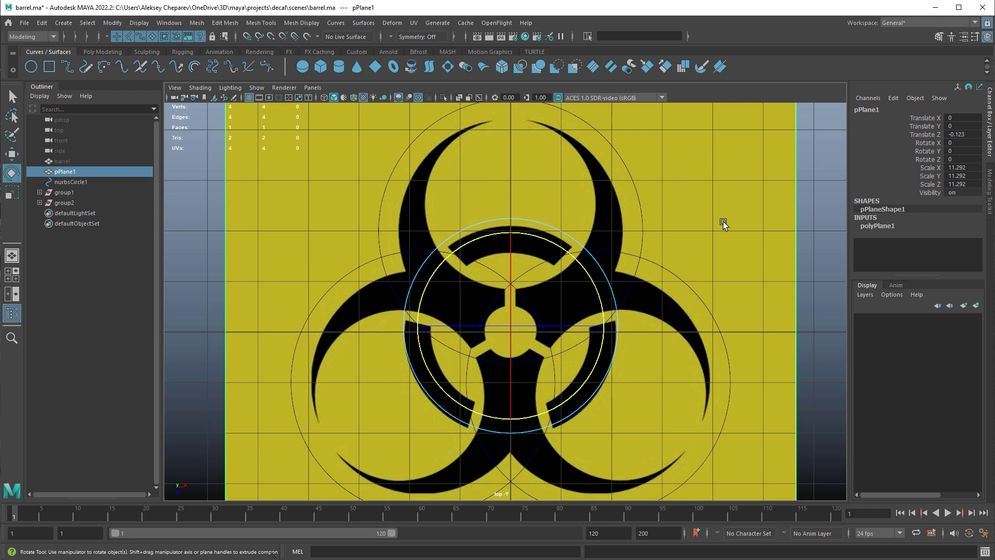
key(ctrl+h)
alt+right_drag(736, 338, 575, 276)
key(alt+b)
key(alt+b)
key(alt+b)
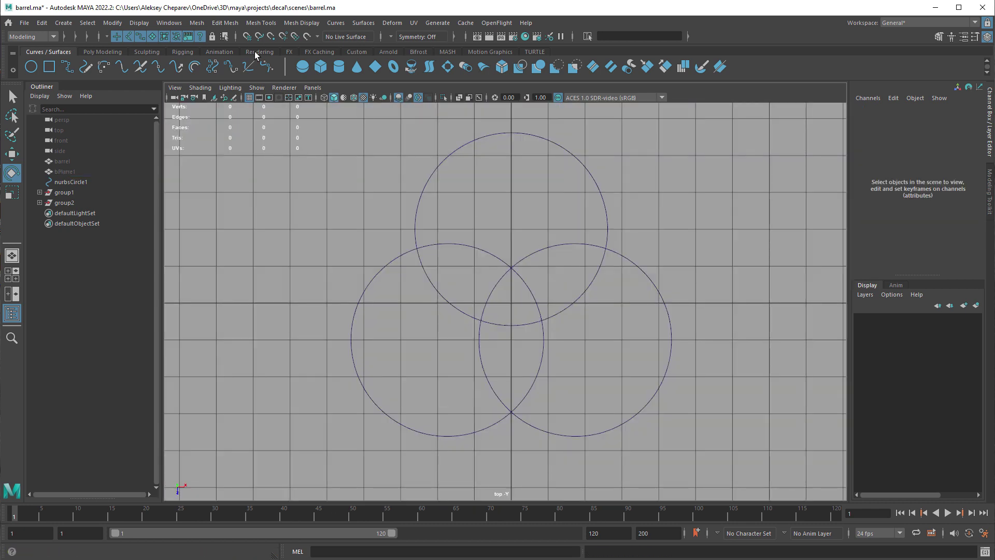
Step: Hide the viewport grid, and switch the upper circle to edit point selection
click(250, 98)
alt+right_drag(540, 327, 563, 317)
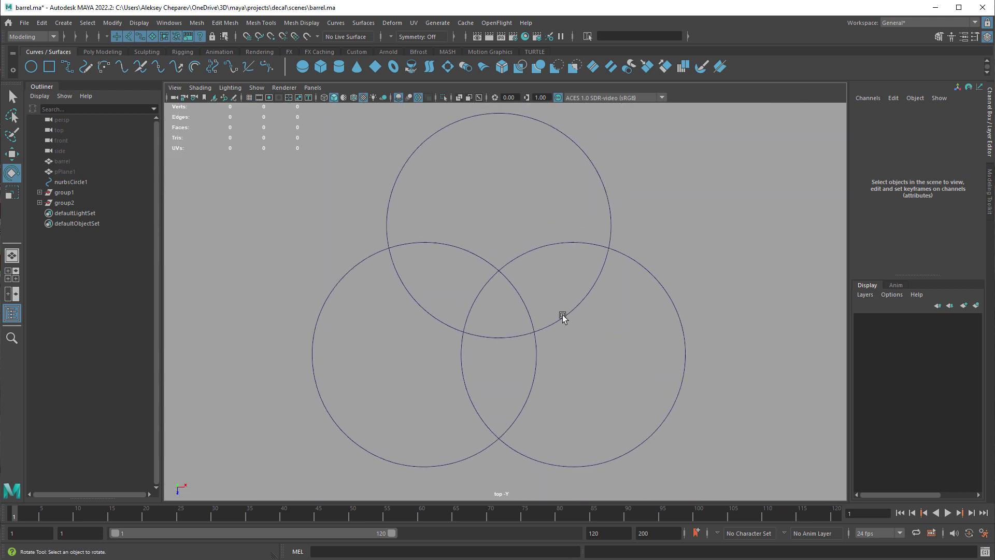
drag(381, 201, 449, 194)
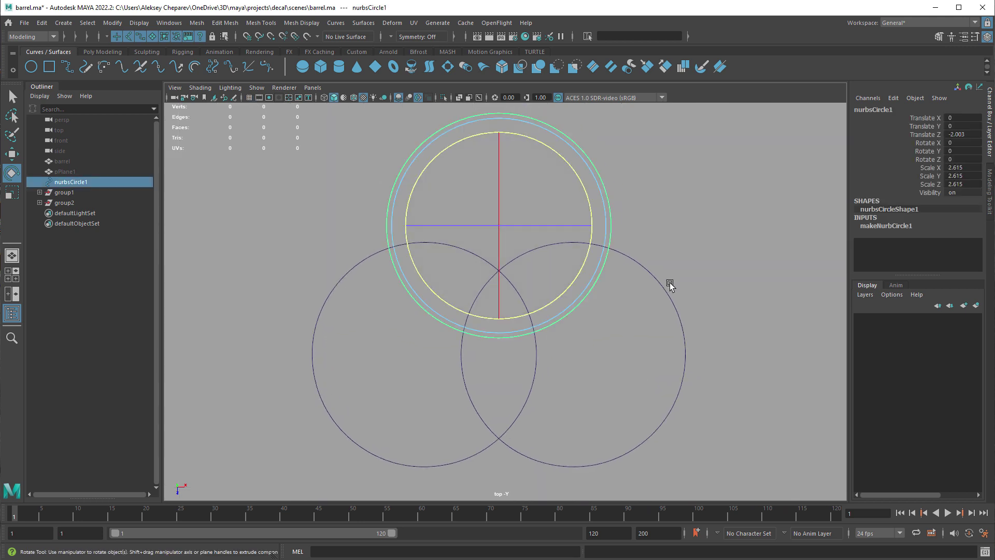
key(q)
alt+right_drag(637, 278, 676, 272)
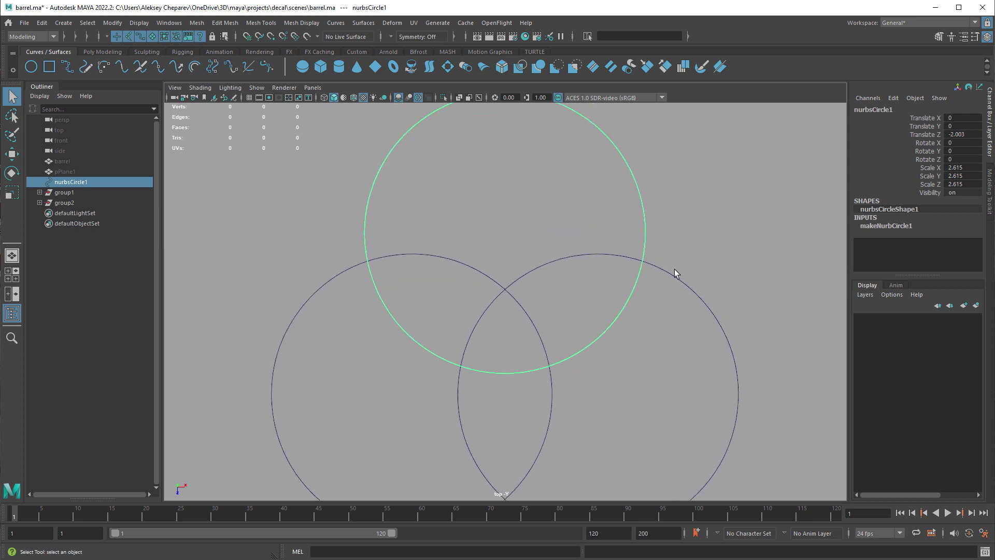
alt+middle_drag(516, 185, 539, 233)
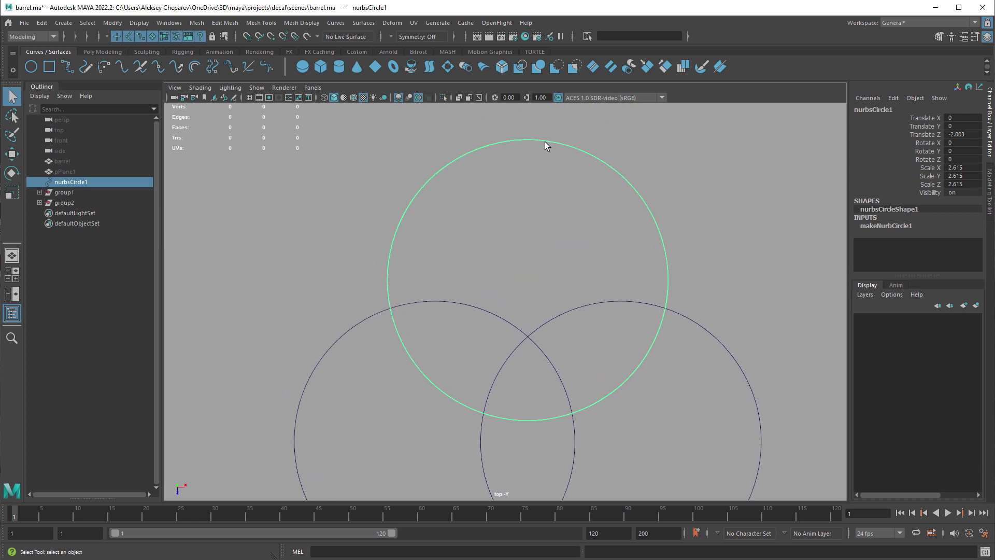
right_drag(546, 141, 546, 161)
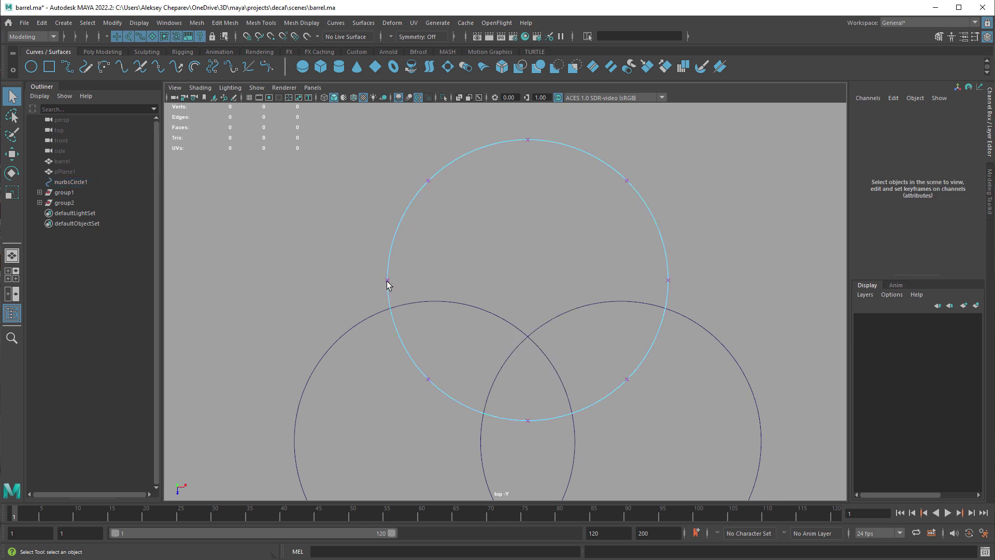
Step: Detach the upper circle at its leftmost and rightmost edit points and delete the lower half
alt+right_drag(693, 314, 690, 298)
alt+middle_drag(690, 298, 692, 256)
drag(359, 220, 757, 267)
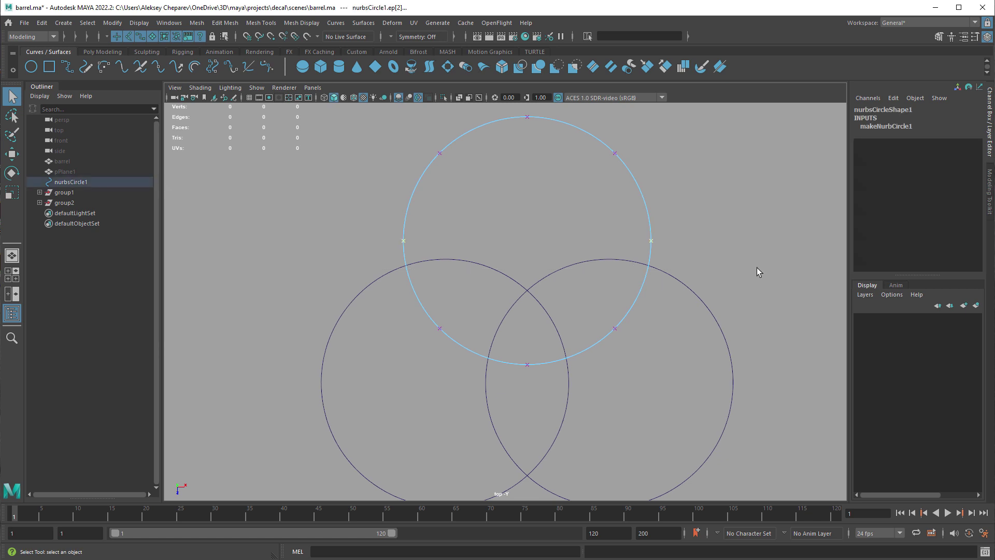
click(336, 23)
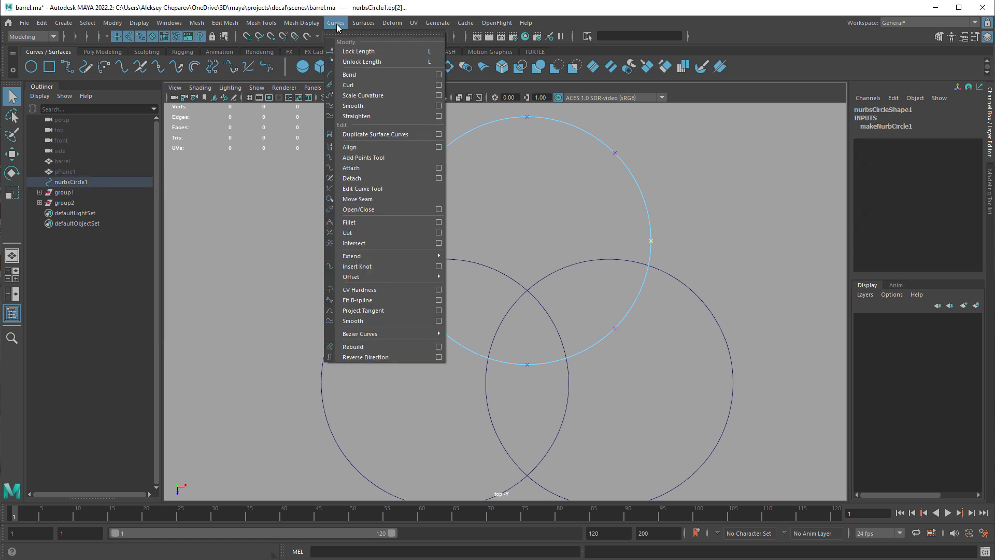
click(361, 178)
click(665, 249)
click(627, 179)
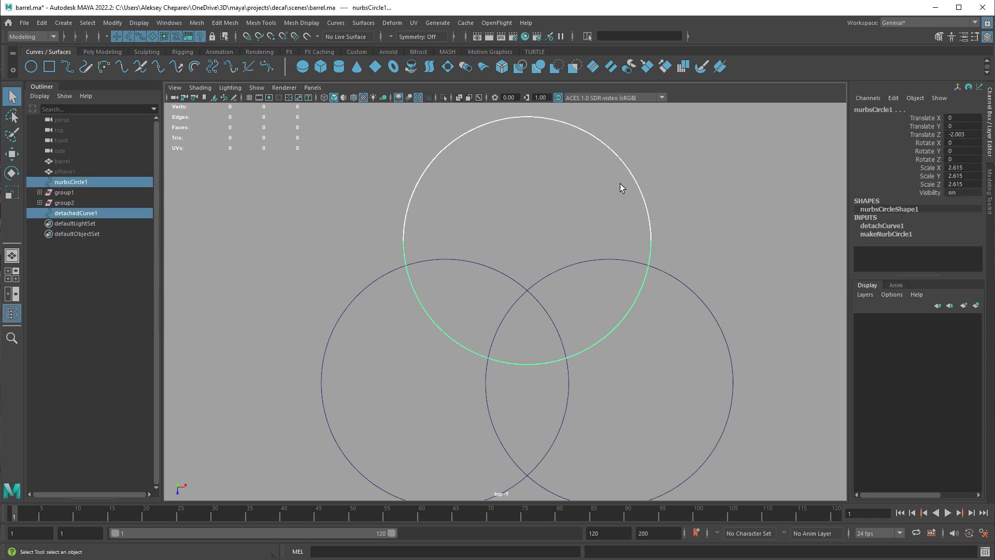
click(649, 252)
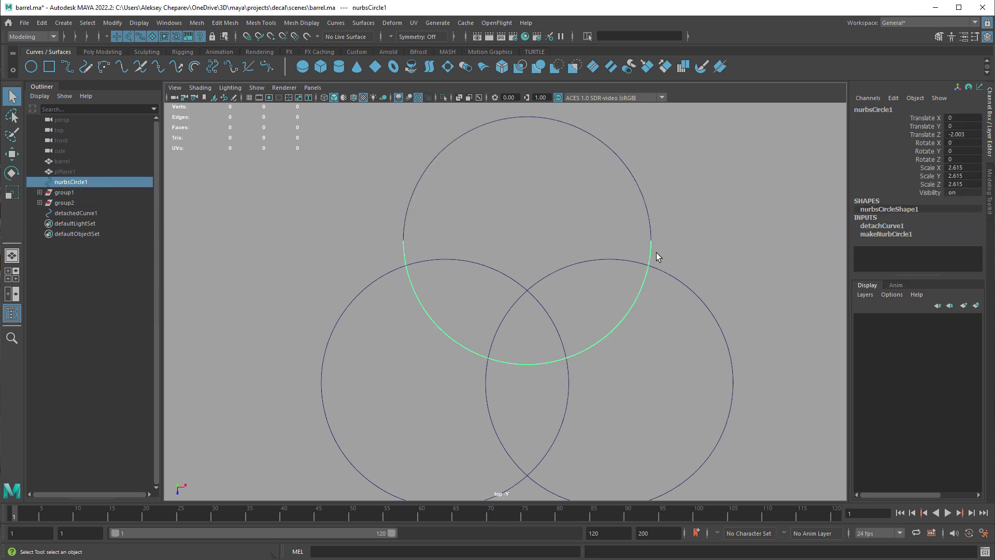
key(Delete)
Step: Detach the lower-right circle at the two edit points separating its outer and inner halves, and remove the inner half
click(657, 279)
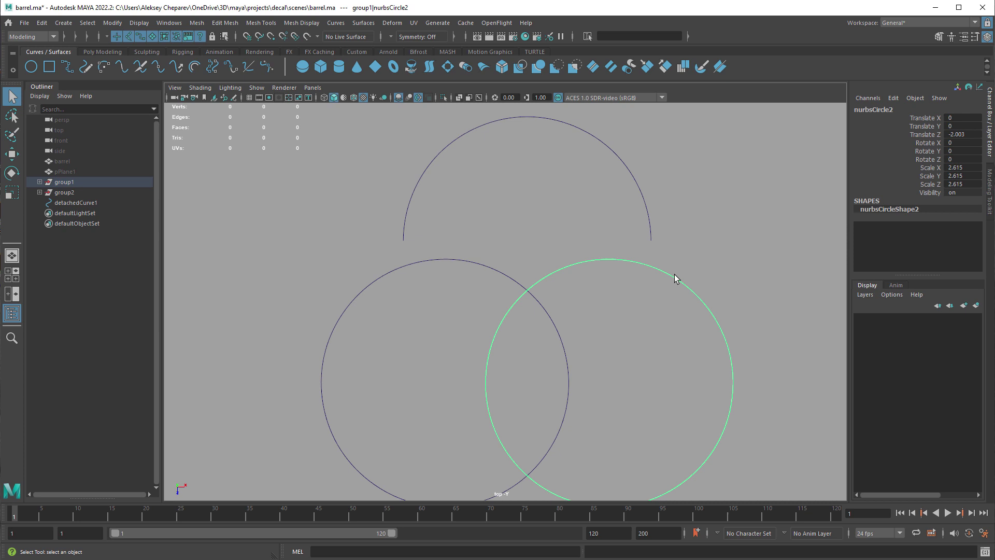
right_drag(674, 274, 680, 293)
alt+middle_drag(667, 268, 668, 241)
drag(660, 232, 683, 261)
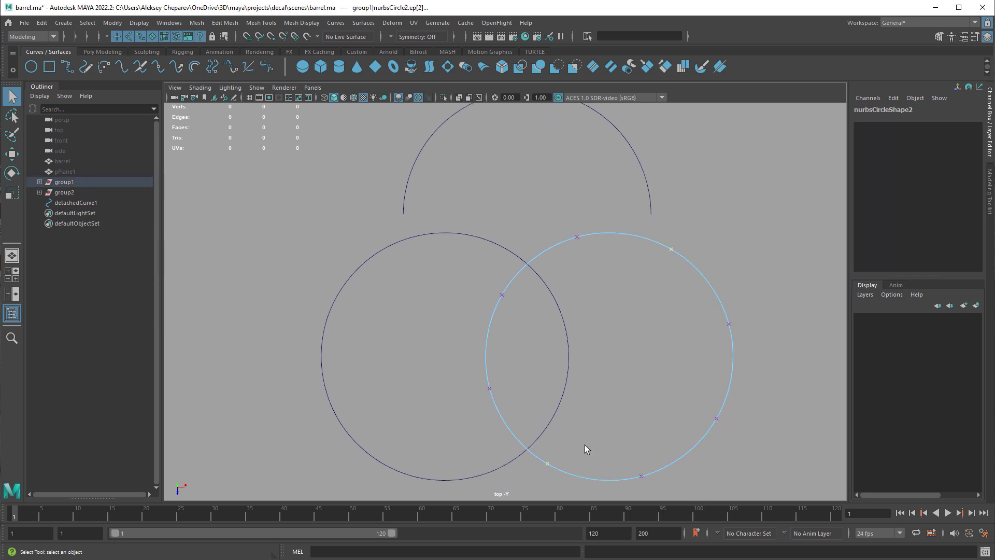
key(g)
drag(582, 221, 601, 251)
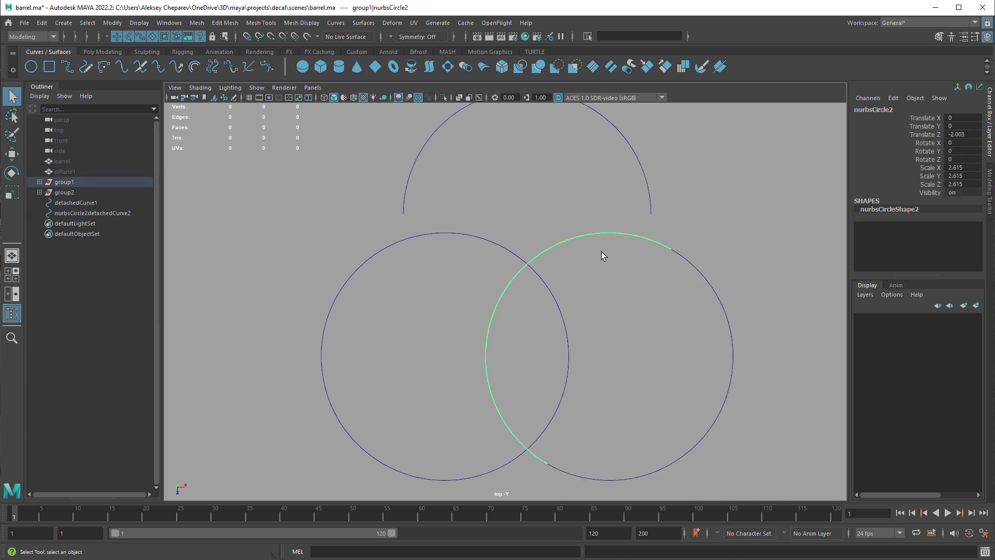
Step: Split the lower-left circle at the two opposite edit points mirroring the right circle's cuts, and remove its inner half
click(521, 263)
right_drag(496, 262, 496, 276)
click(383, 249)
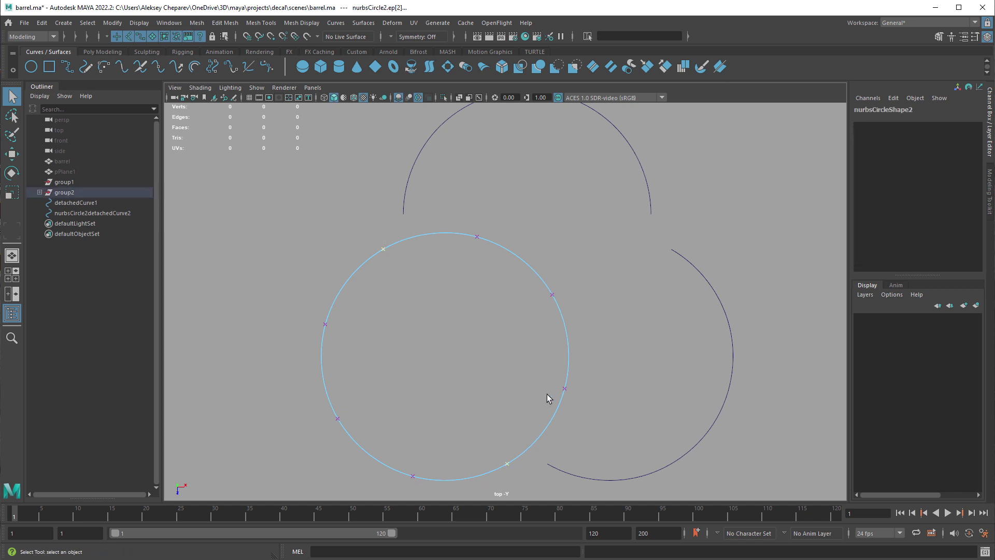
mouse_move(647, 352)
alt+middle_down()
mouse_move(622, 371)
mouse_move(648, 349)
alt+middle_up()
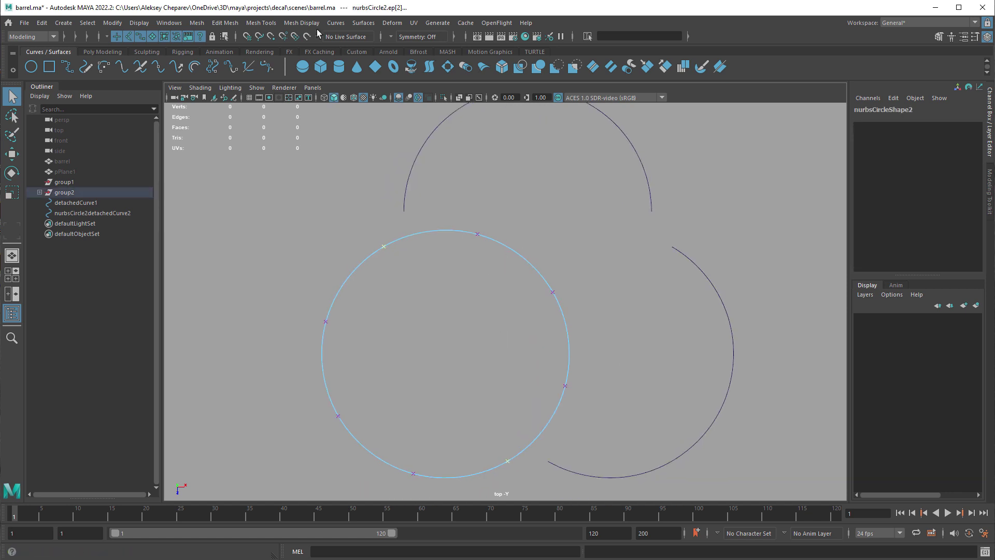
click(336, 23)
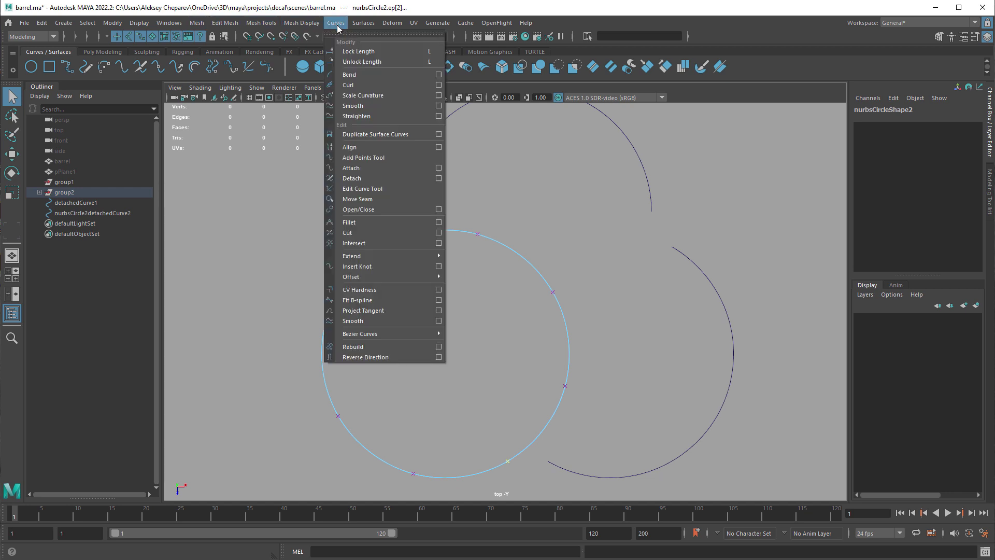
click(377, 178)
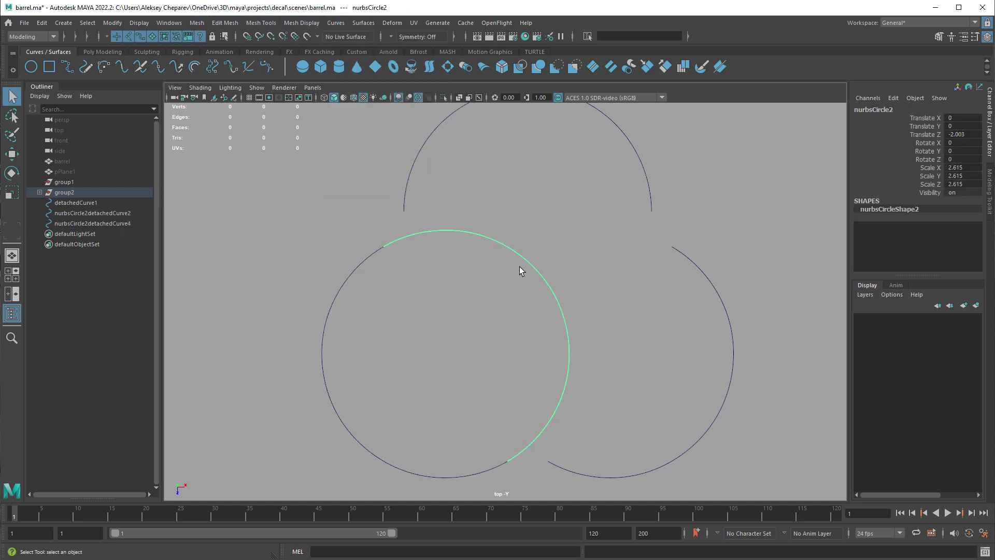
click(519, 266)
Step: Select the three remaining outer arcs together and freeze their translation, rotation and scale
drag(338, 166, 733, 460)
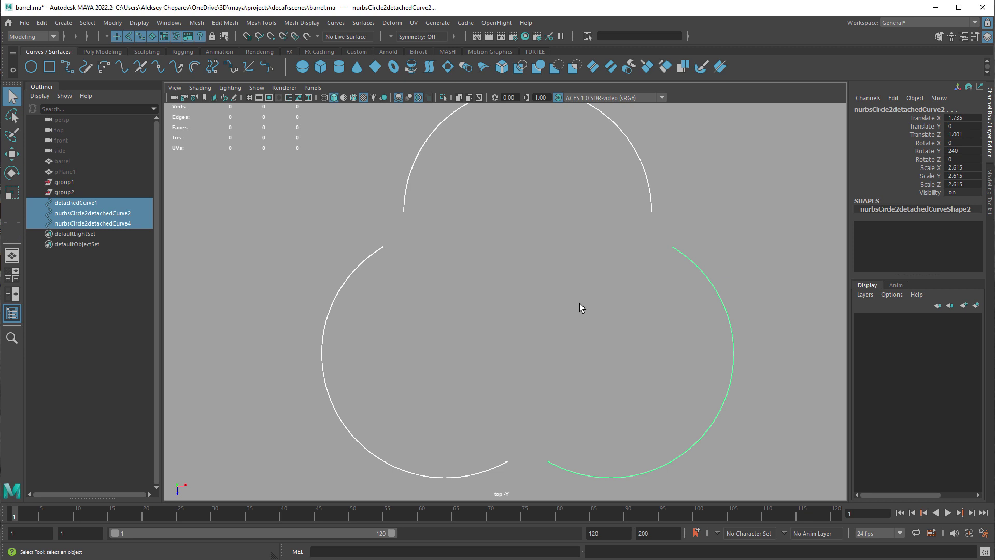
alt+middle_drag(573, 287, 559, 305)
click(613, 263)
drag(604, 197, 738, 354)
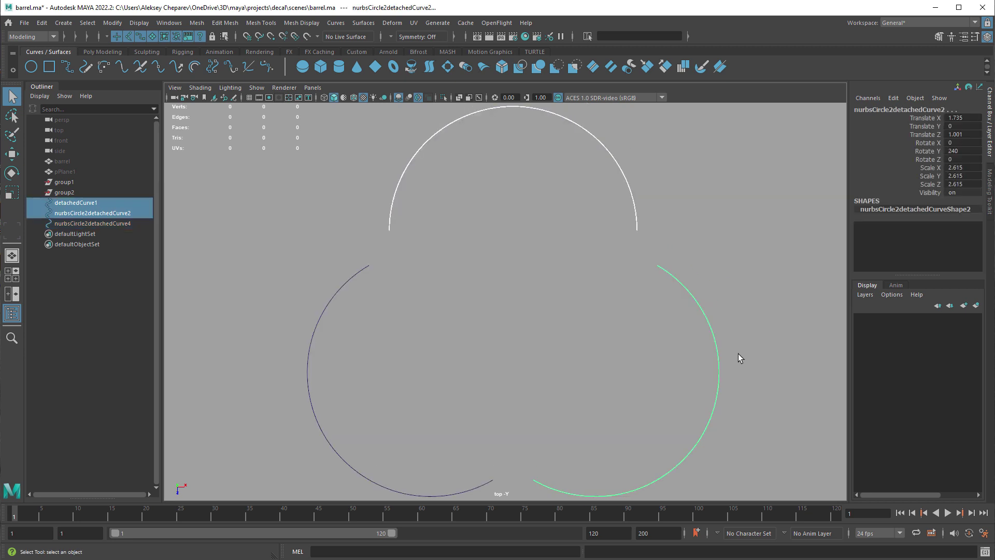
shift+drag(390, 313, 396, 310)
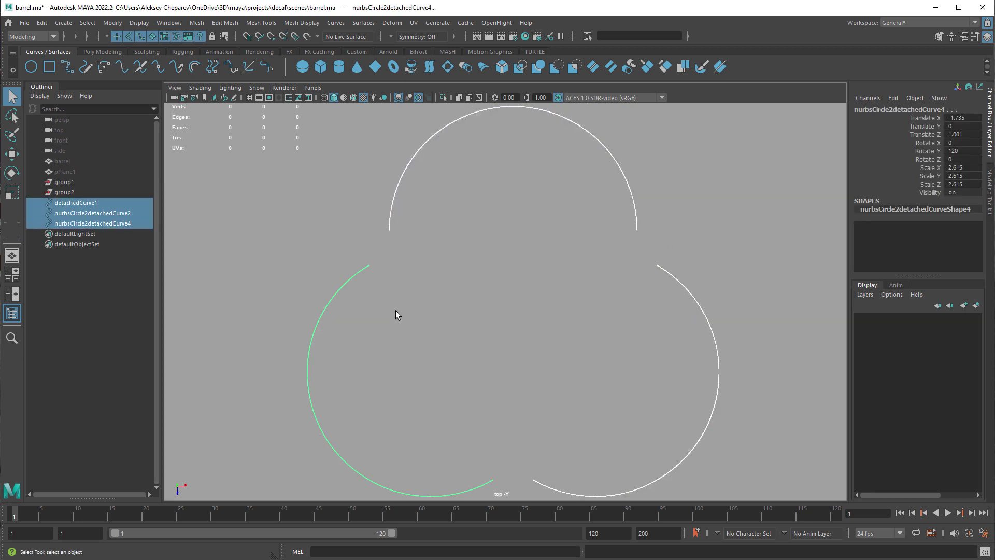
key(g)
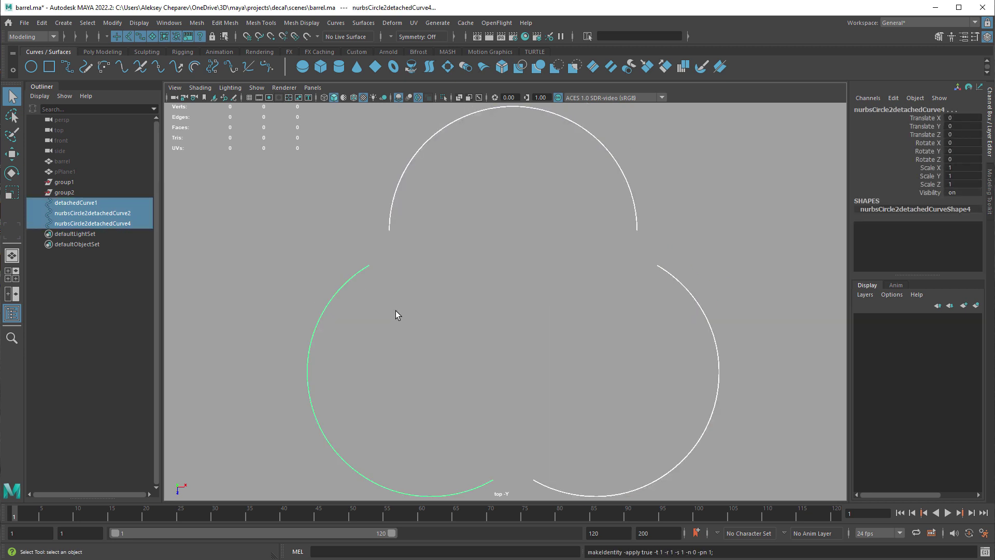
click(112, 23)
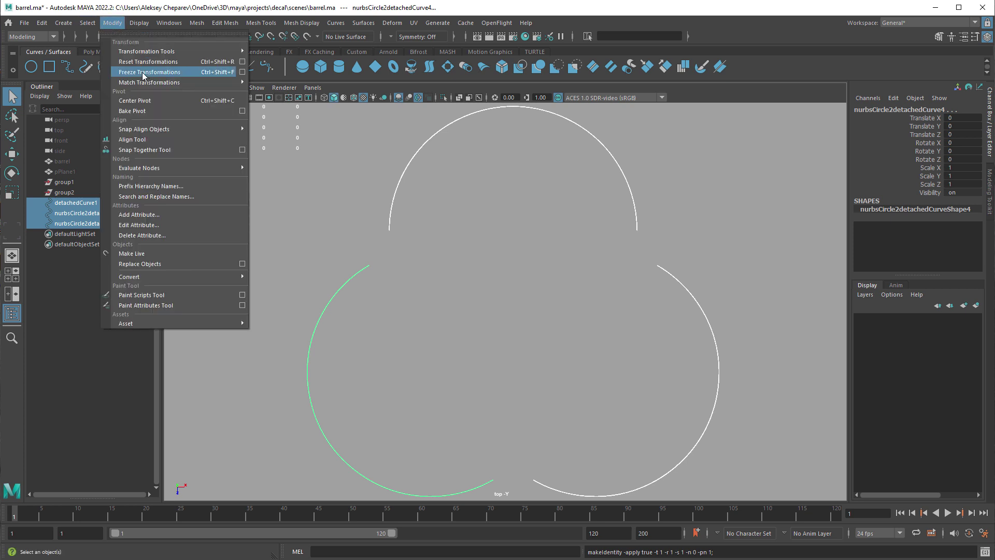
click(436, 241)
Step: Reselect all three arcs, freeze their transformations again and check the pivot against the grid centre
drag(283, 181, 705, 490)
key(w)
key(g)
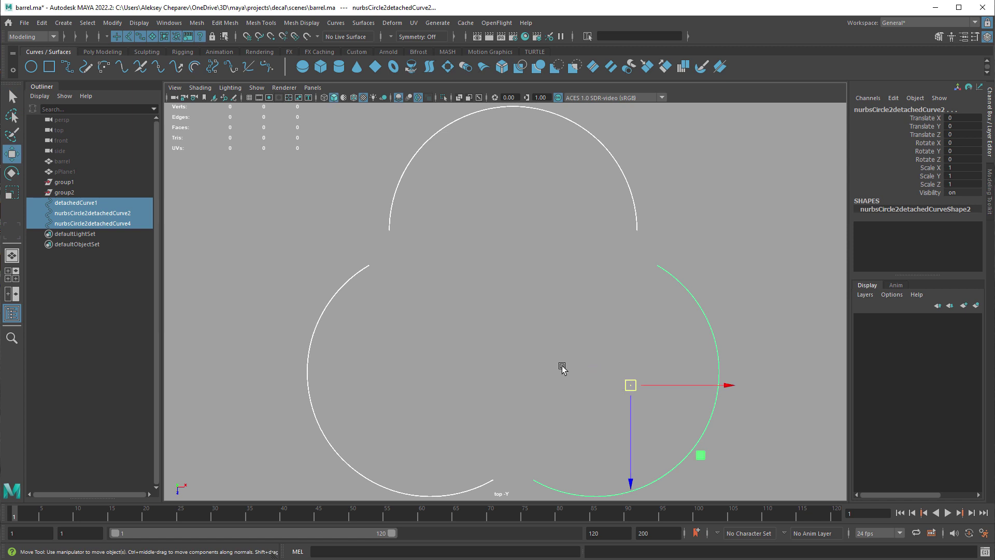
key(g)
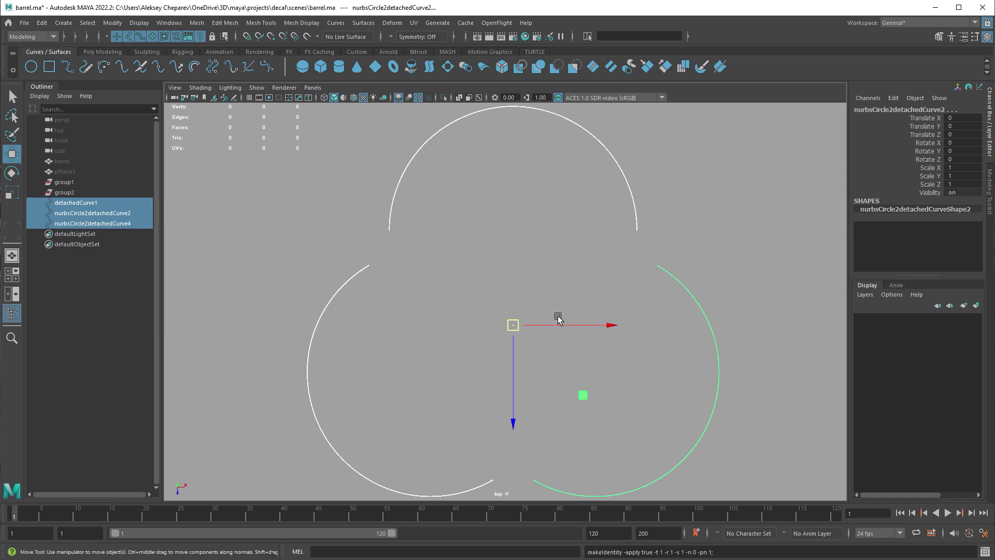
click(249, 97)
click(249, 97)
alt+right_drag(576, 288, 576, 282)
alt+middle_drag(577, 278, 591, 270)
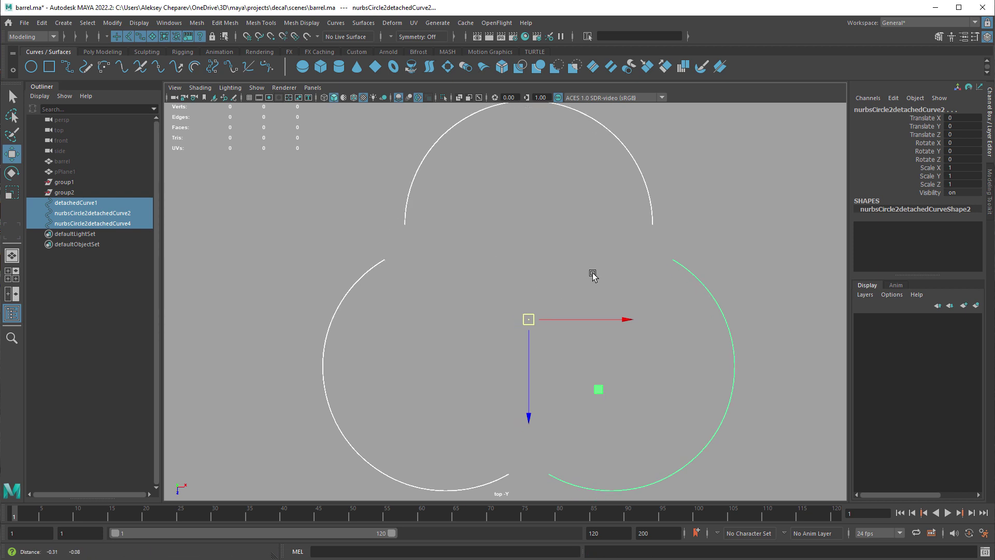
Step: Select the upper and right arcs and set the Attach Curves method to Blend
alt+right_drag(591, 271, 568, 272)
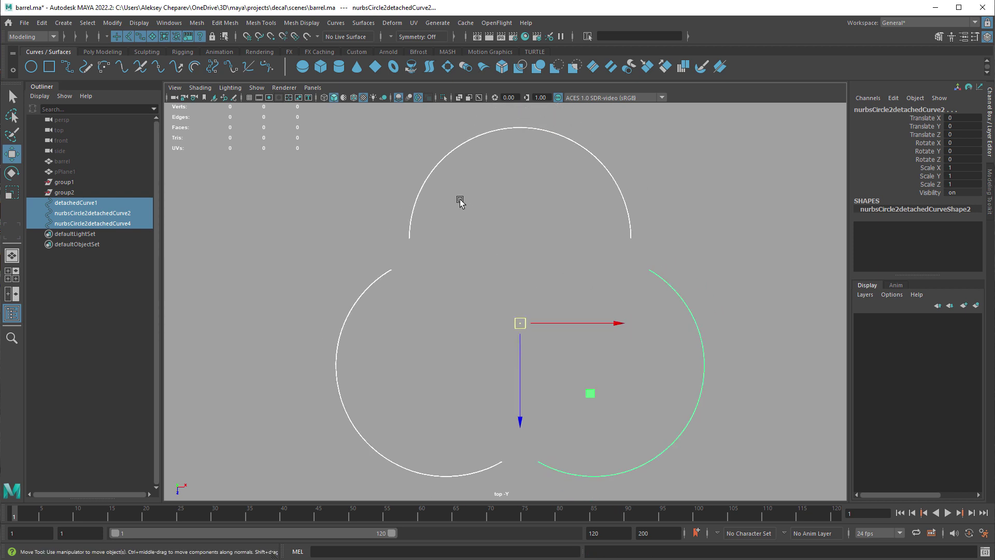
drag(580, 181, 701, 293)
alt+middle_drag(701, 292, 632, 295)
alt+right_drag(632, 295, 635, 282)
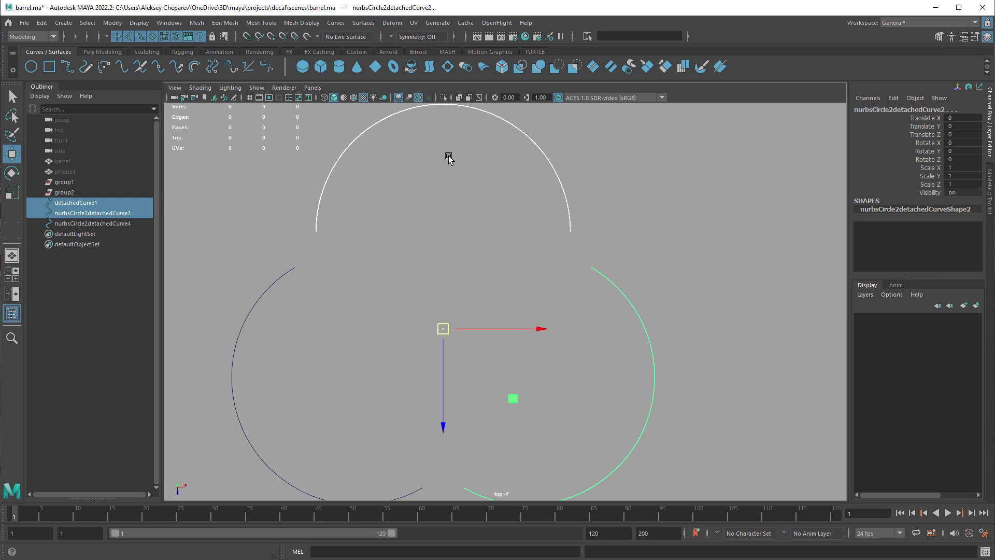
click(336, 23)
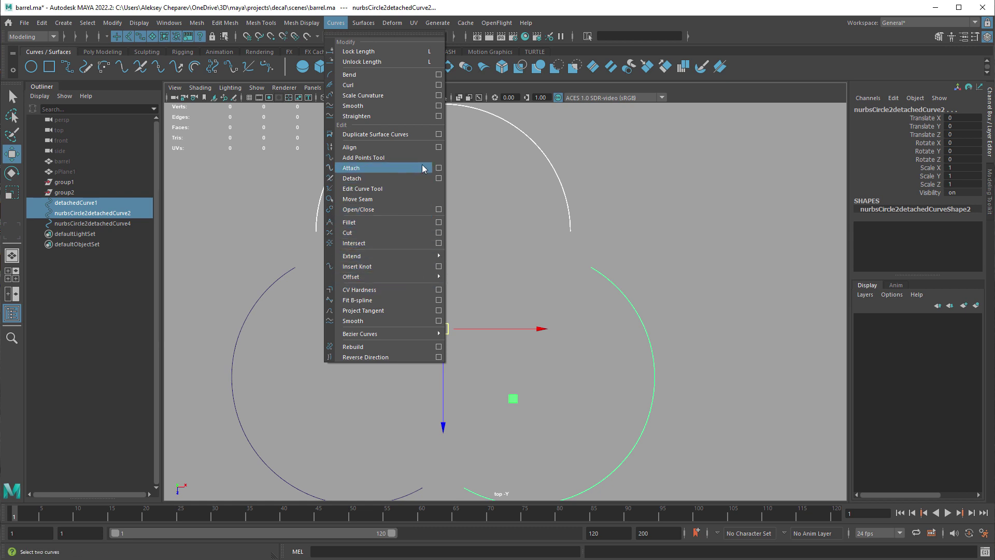
click(438, 167)
drag(731, 178, 697, 86)
click(708, 115)
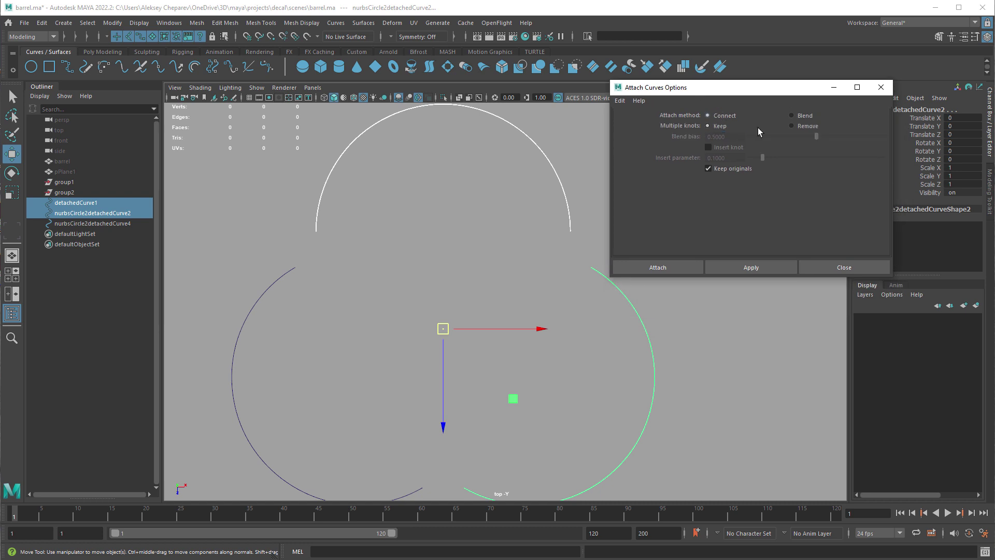
click(792, 116)
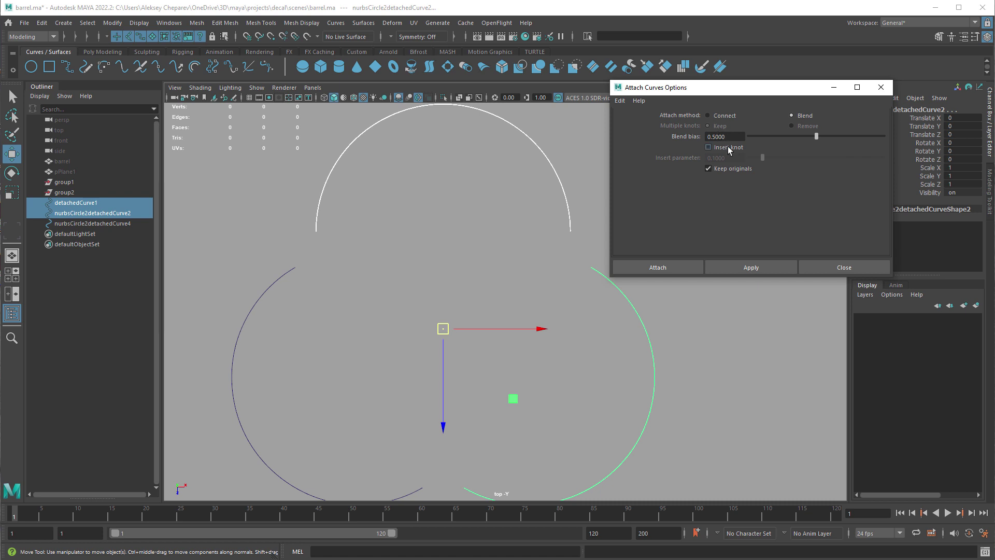
Step: Try attaching the two arcs with a blend bias of 0.5, no inserted knot and originals kept
click(733, 269)
alt+middle_drag(536, 251, 509, 284)
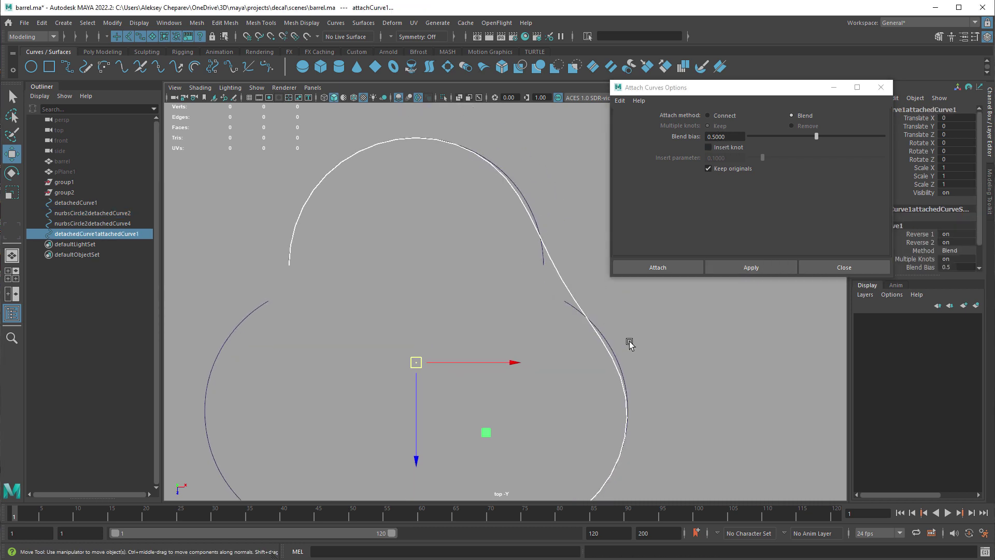
key(ctrl+z)
Step: Attach the upper and right arcs with Insert knot enabled at parameter 0.1 and Keep originals disabled
click(718, 148)
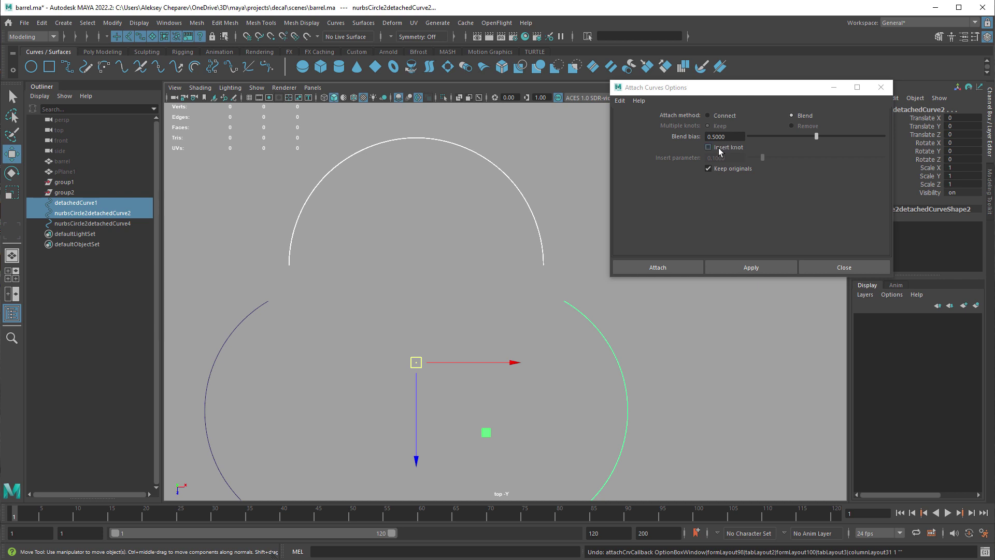
click(750, 267)
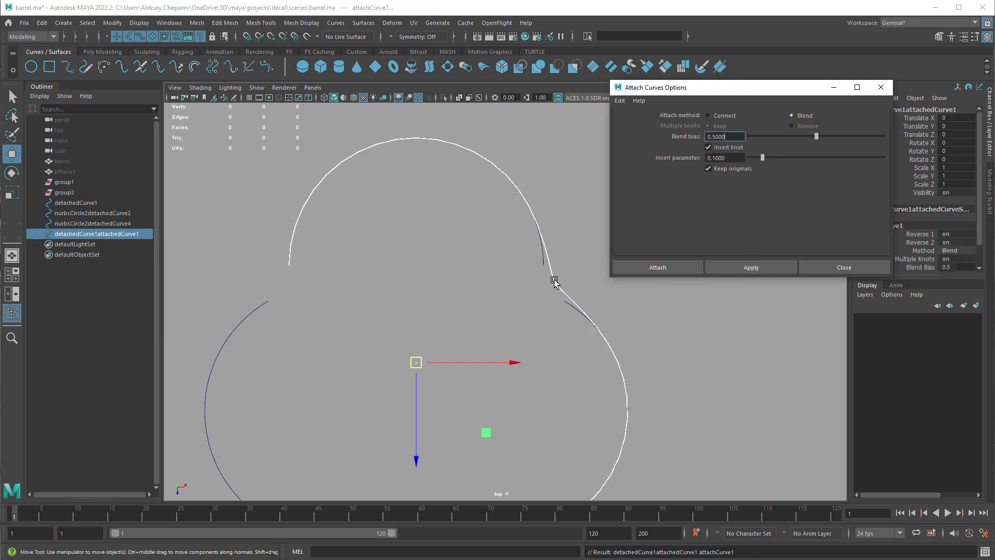
alt+middle_drag(570, 250, 557, 257)
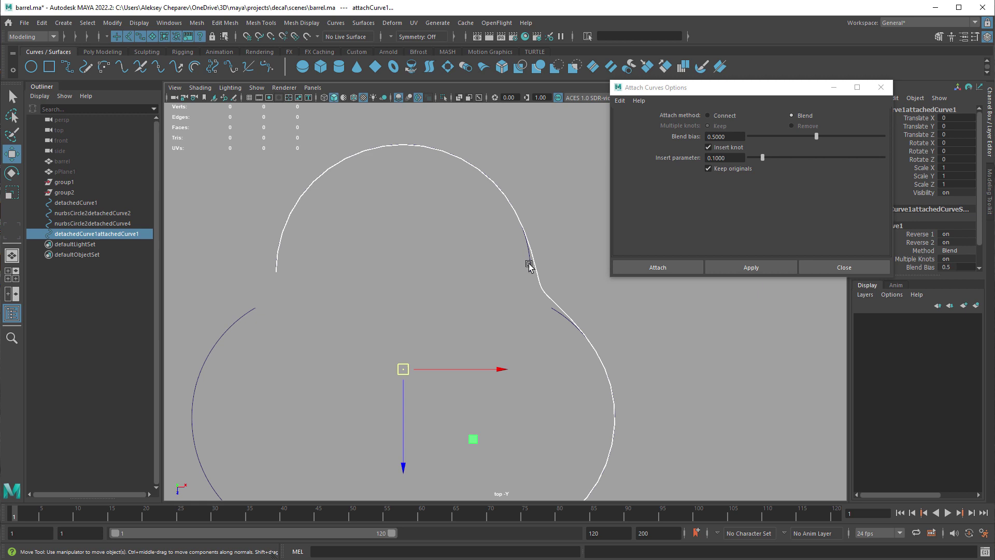
alt+middle_drag(590, 224, 577, 224)
key(ctrl+z)
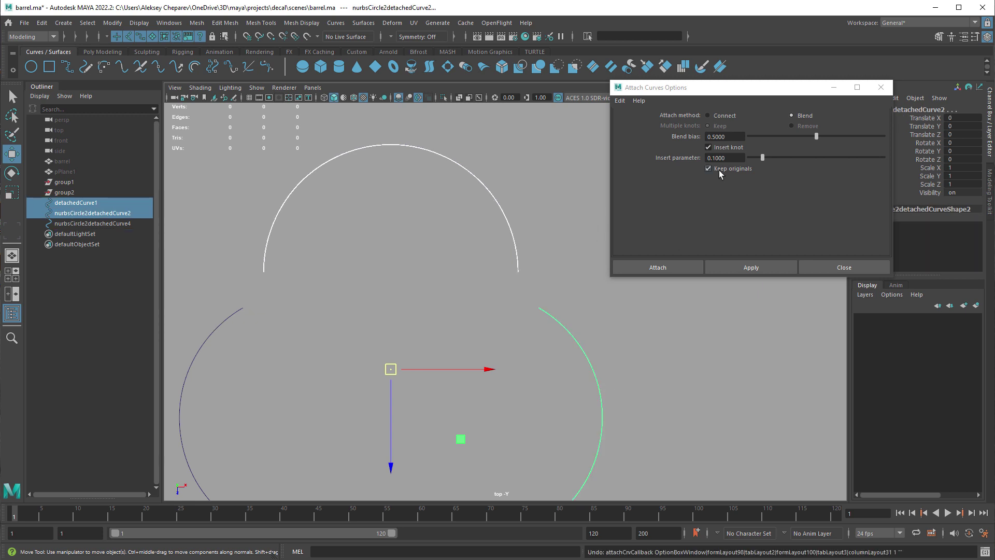
click(720, 170)
click(752, 267)
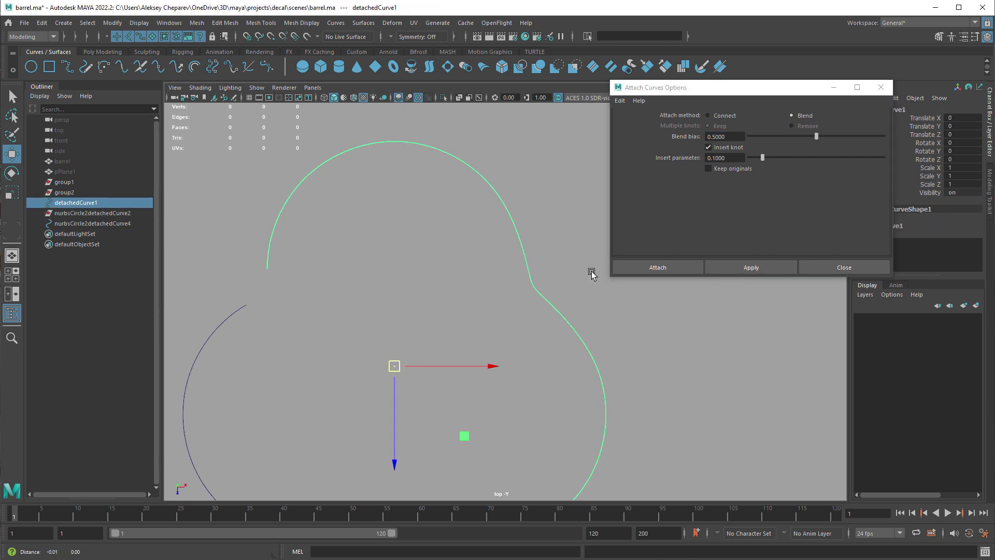
Step: Try attaching the joined curve to the remaining left arc with the current blend settings, and undo the attachment
alt+middle_drag(423, 390, 469, 314)
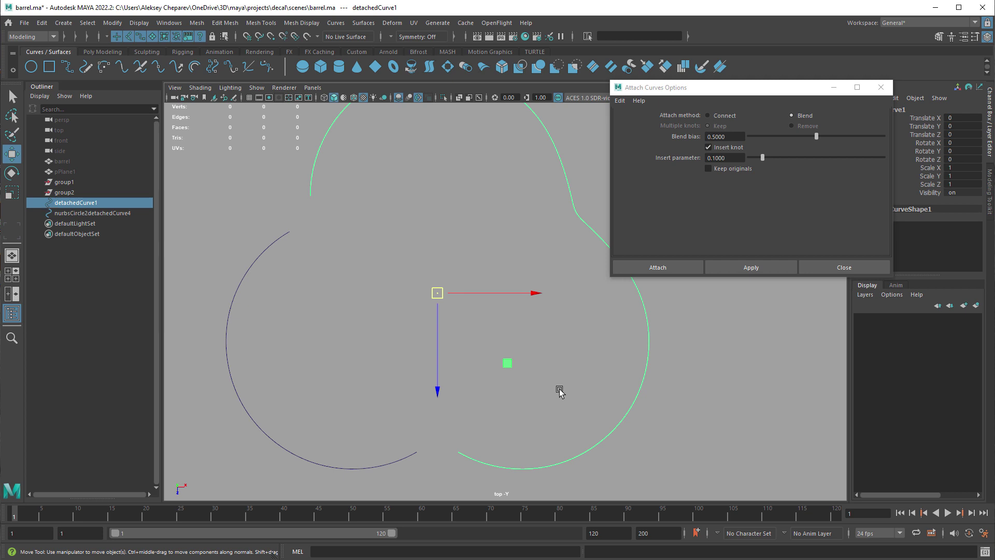
shift+click(406, 459)
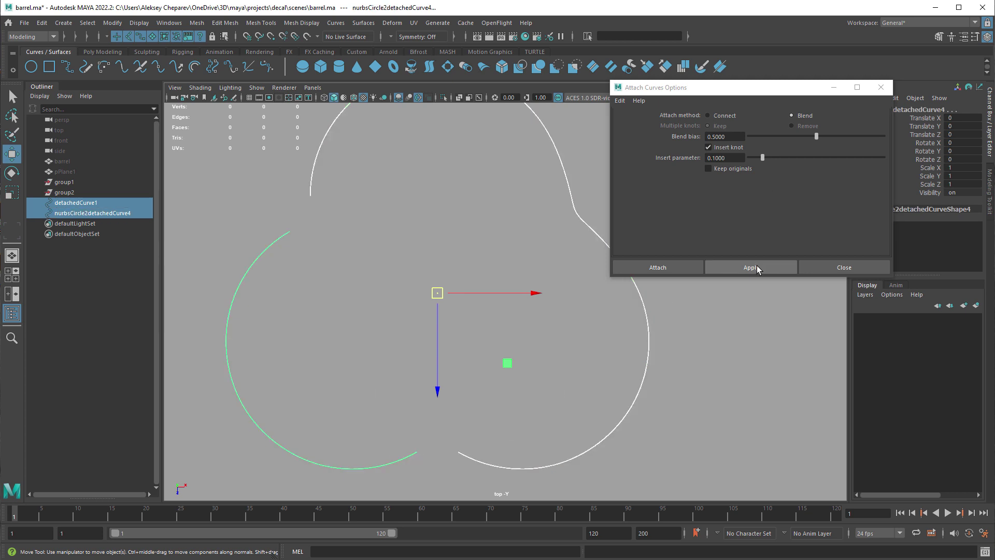
click(756, 268)
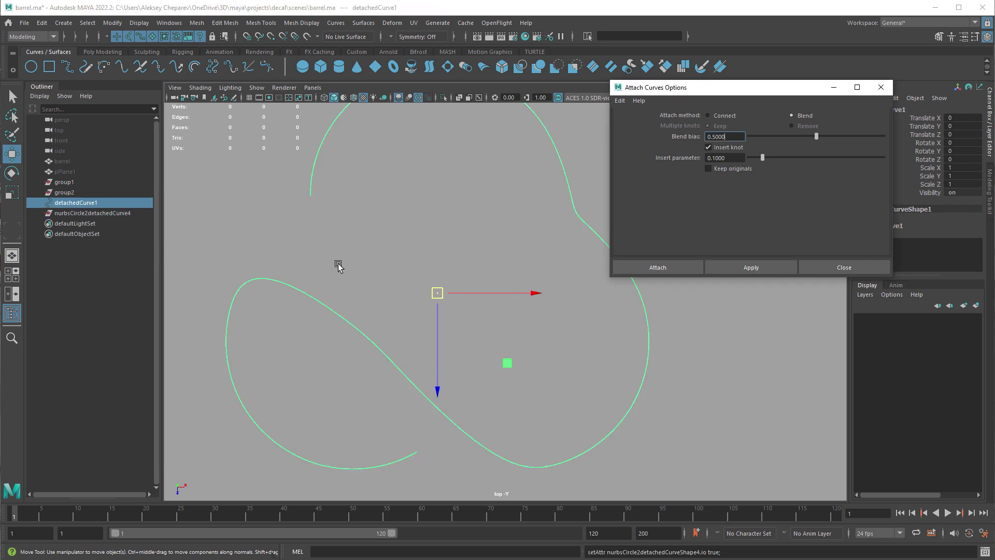
alt+middle_drag(407, 223, 403, 264)
key(ctrl+z)
Step: Attach the joined curve to the left arc using curve points at their facing lower ends, and delete the result's construction history
alt+middle_drag(467, 333, 478, 201)
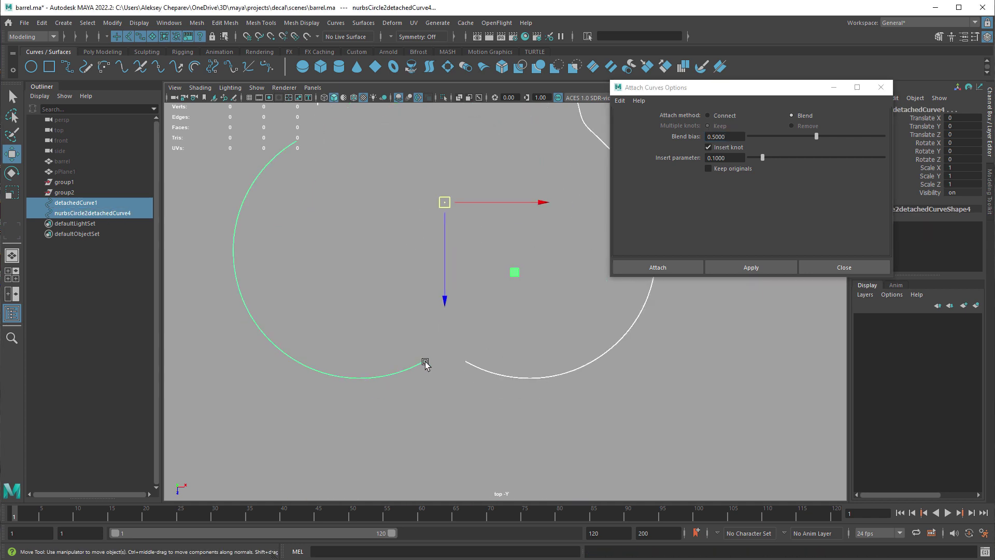
right_click(502, 375)
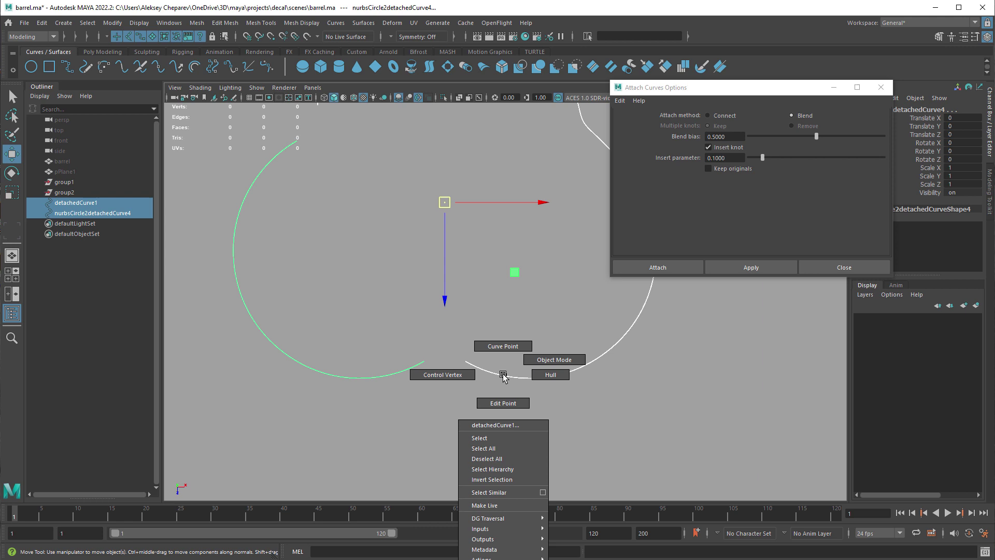
right_drag(503, 375, 502, 347)
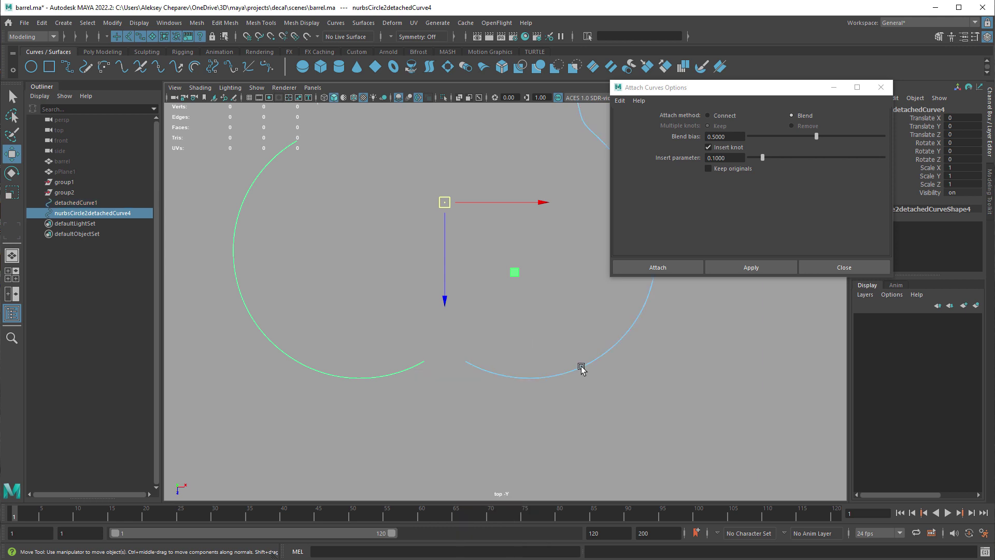
drag(581, 367, 415, 325)
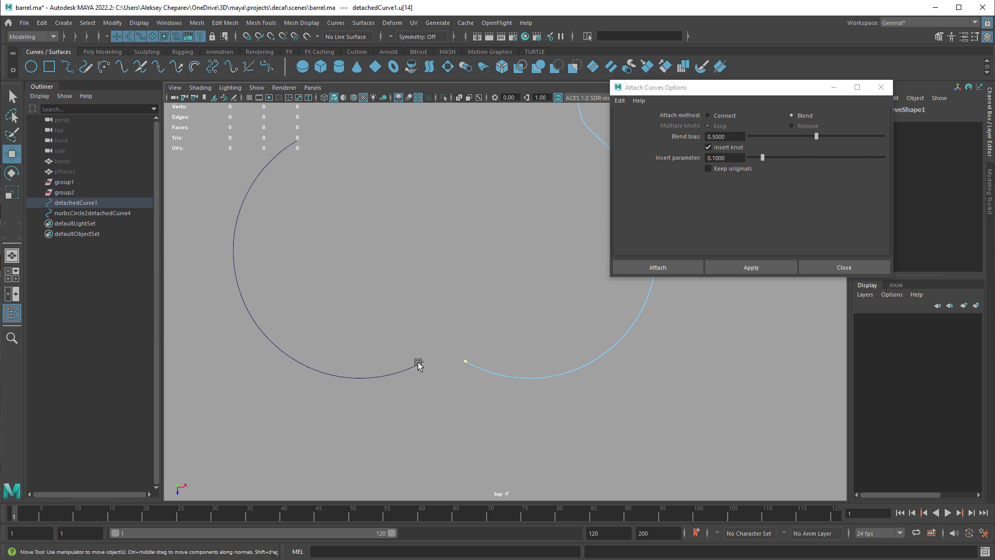
right_drag(419, 364, 417, 337)
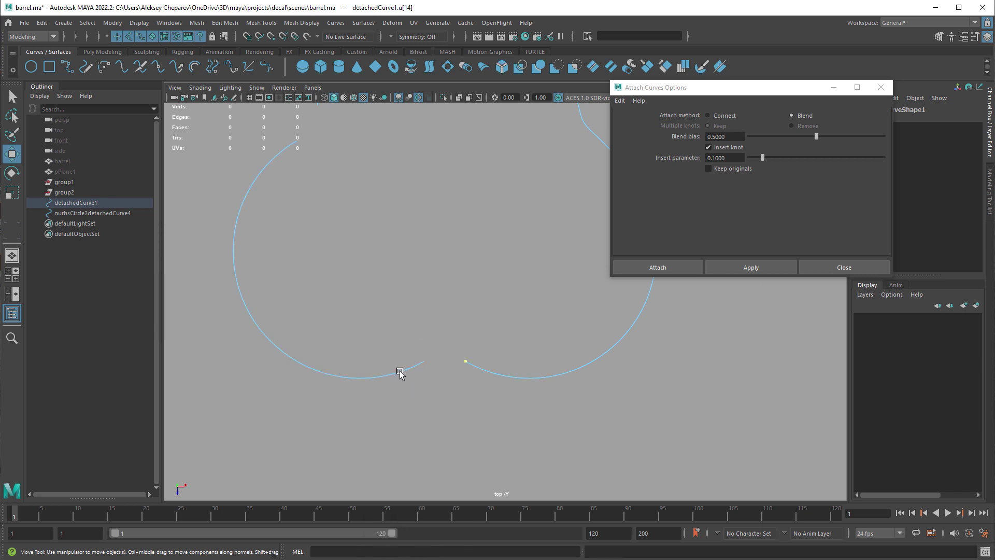
shift+drag(400, 372, 453, 349)
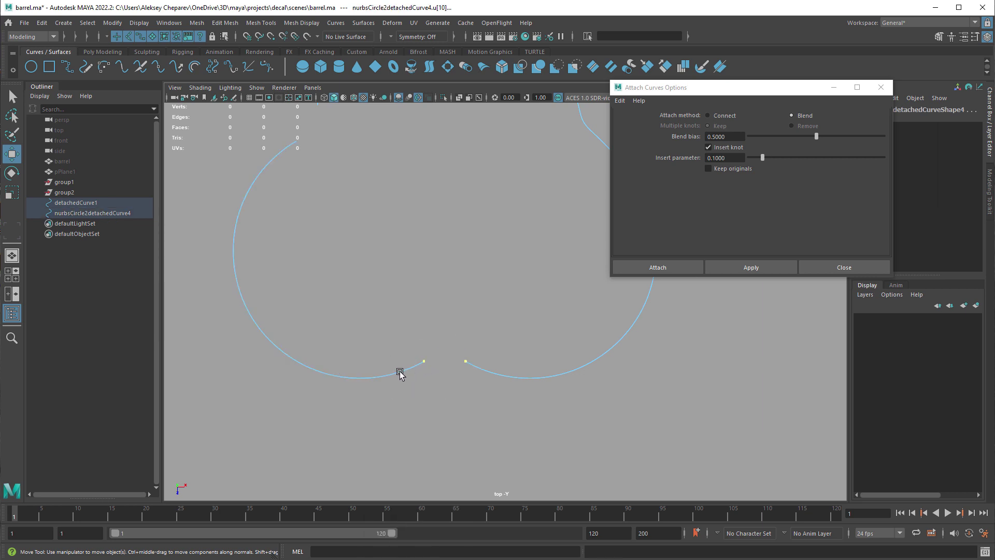
alt+middle_drag(480, 310, 501, 344)
click(749, 267)
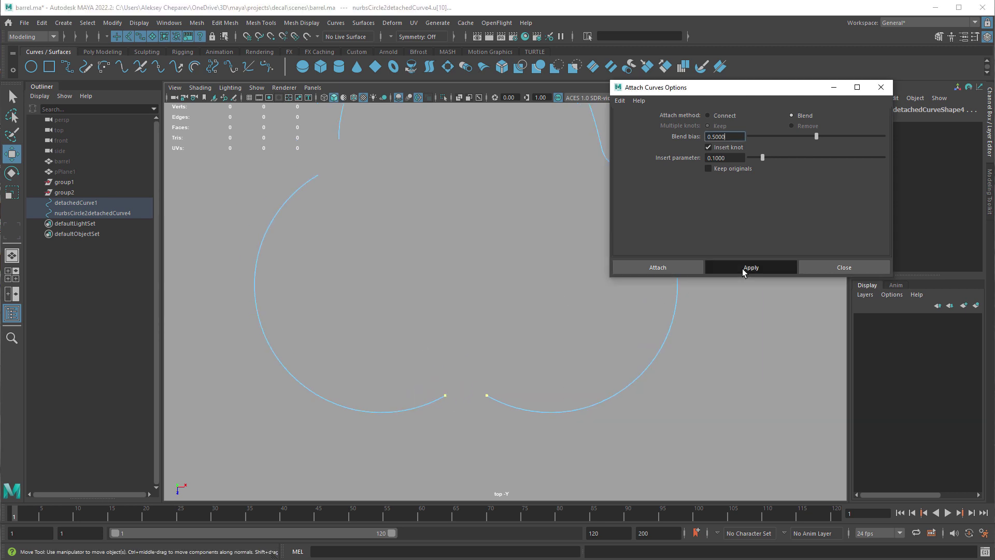
alt+middle_drag(459, 311, 450, 330)
alt+middle_drag(513, 300, 454, 316)
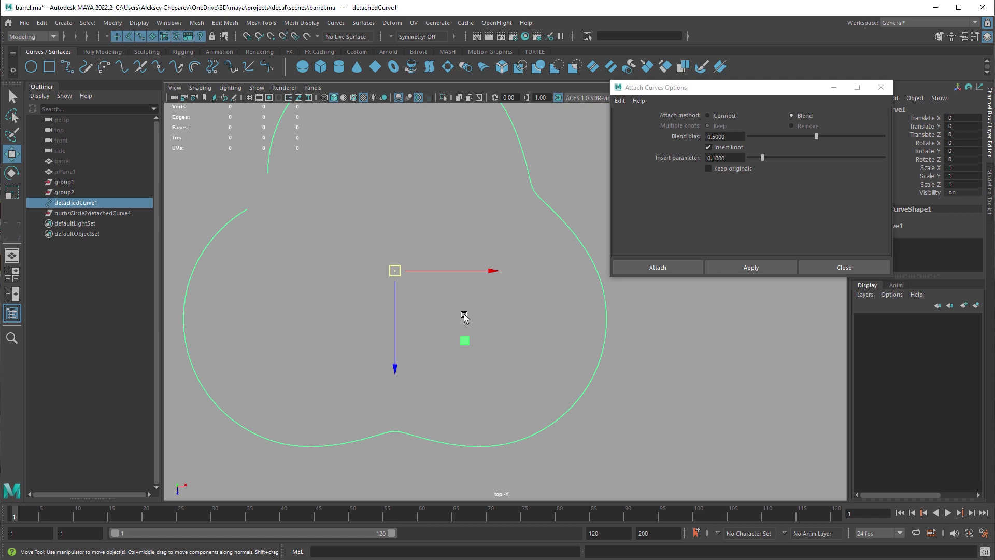
key(alt+shift+d)
Step: Close the outline curve with the Open/Close command, using the Blend shape, bias 0.5 and Insert knot enabled at parameter 0.1
alt+middle_drag(384, 178, 401, 197)
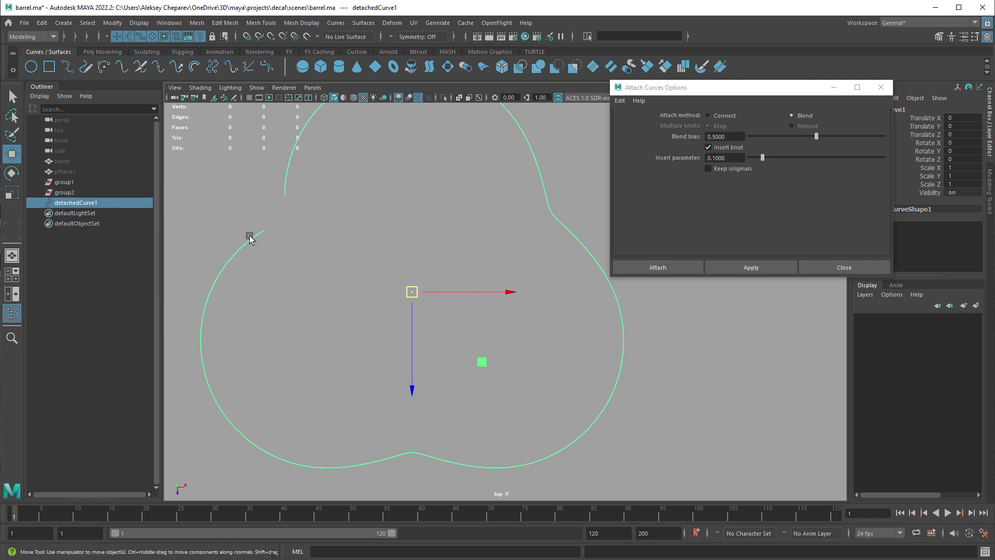
click(336, 23)
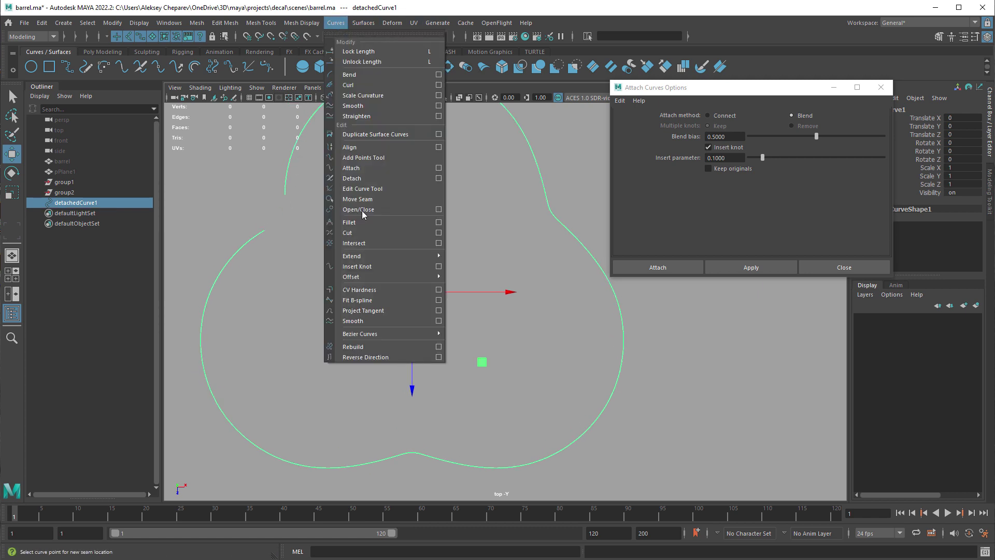
click(438, 209)
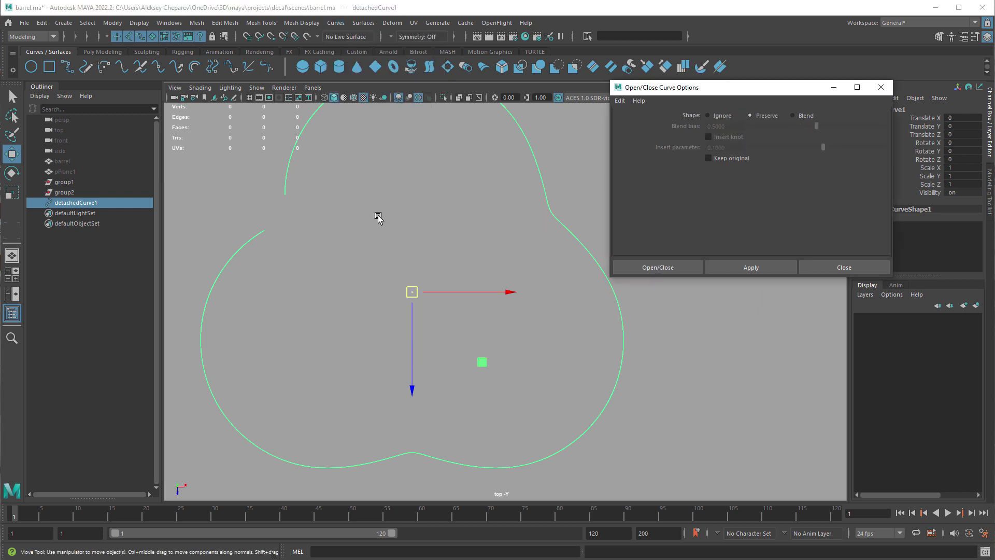
click(802, 118)
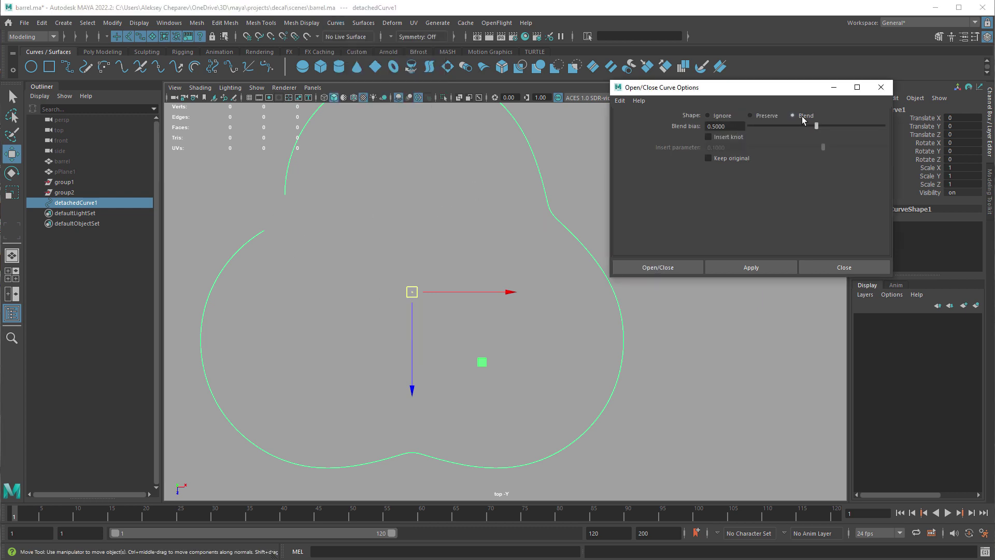
click(725, 137)
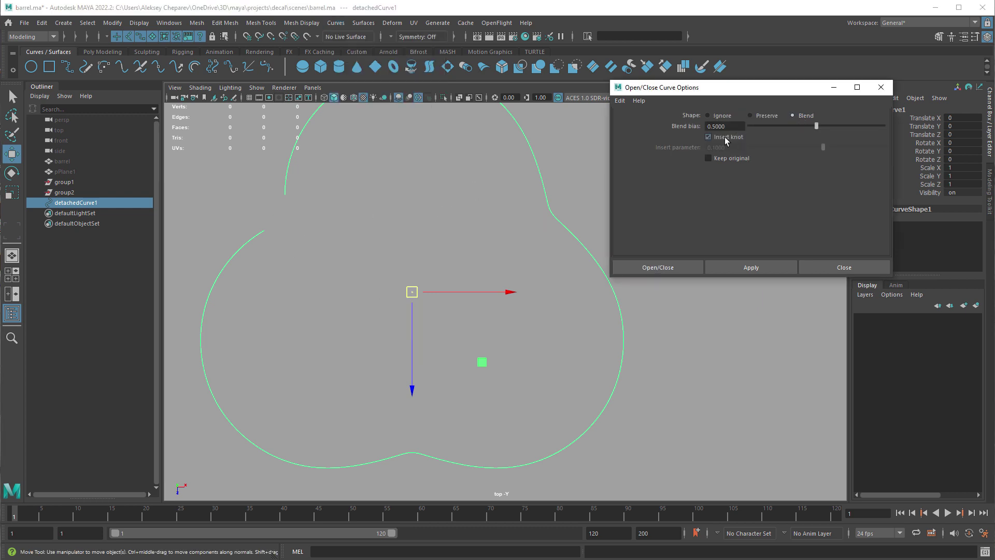
click(744, 265)
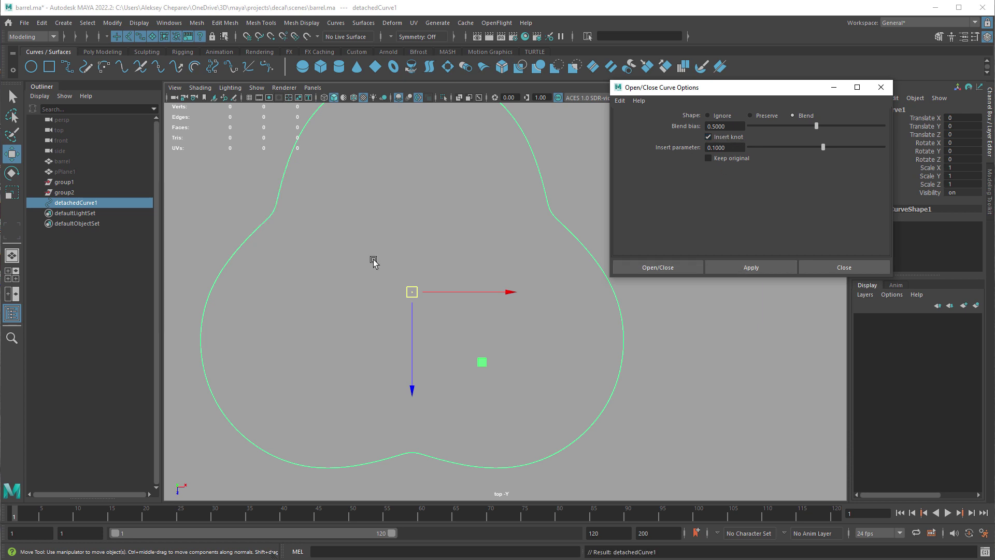
click(852, 268)
scroll(600, 270, down, 5)
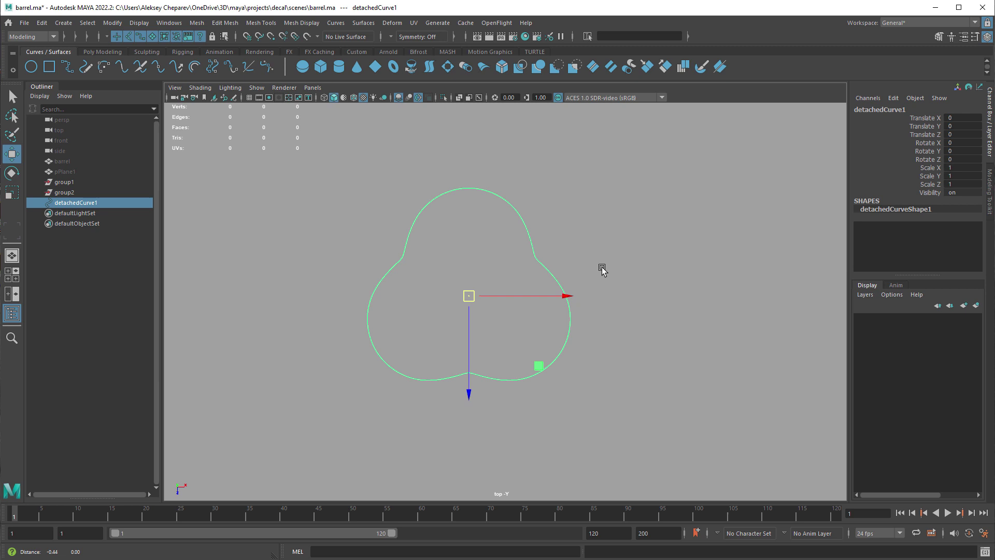
scroll(662, 275, up, 2)
scroll(508, 213, up, 2)
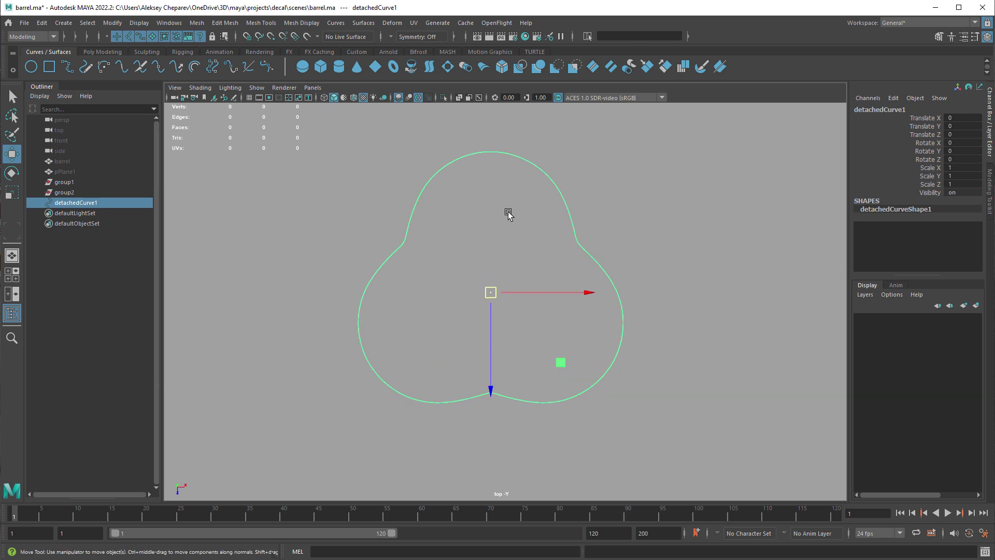
Step: Duplicate the closed outline in the perspective view and raise the copy about 0.52 units along Y
key(space)
key(space)
alt+drag(576, 276, 674, 328)
key(ctrl+d)
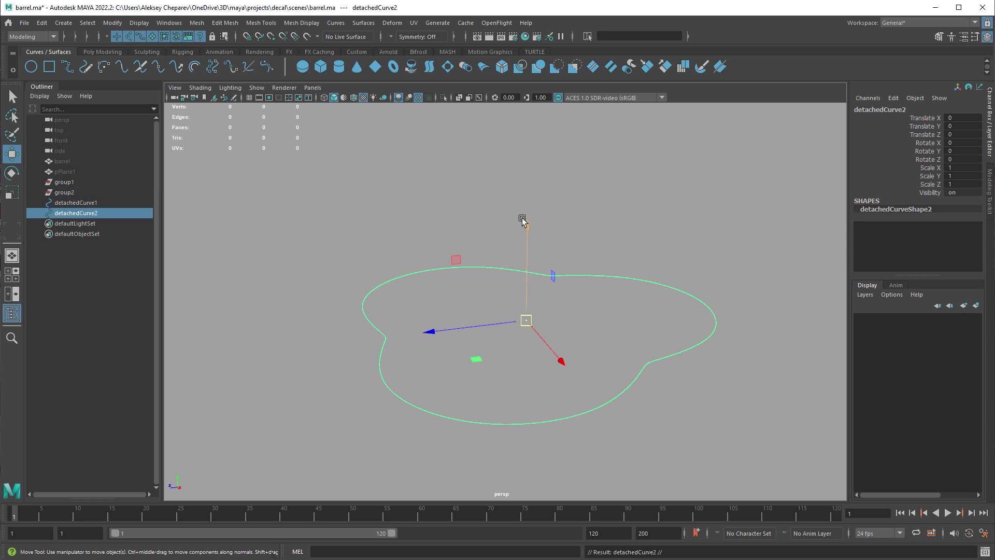
drag(528, 237, 529, 209)
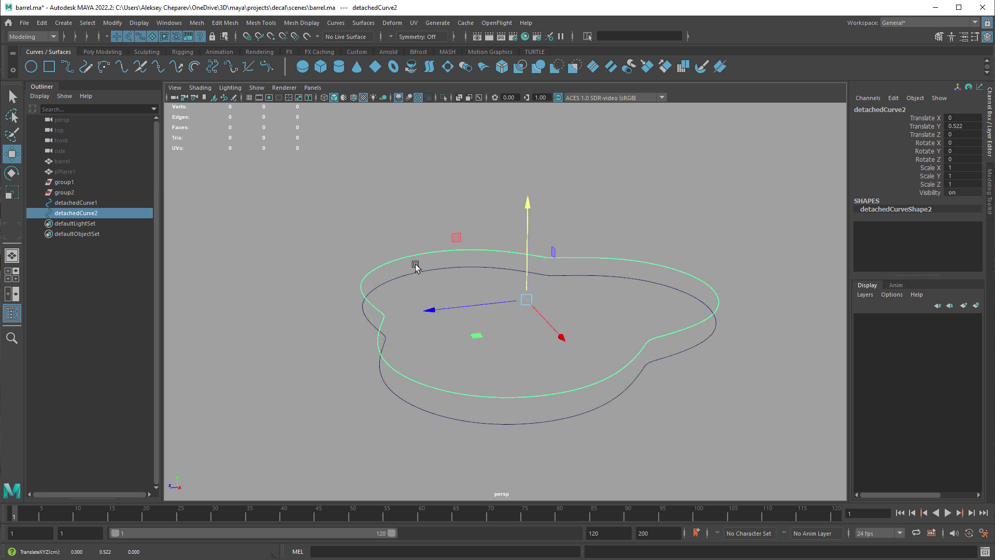
Step: Loft the two outlines into quad polygons with General tessellation, setting both U and V type to Per span # of iso params, one each
shift+click(416, 272)
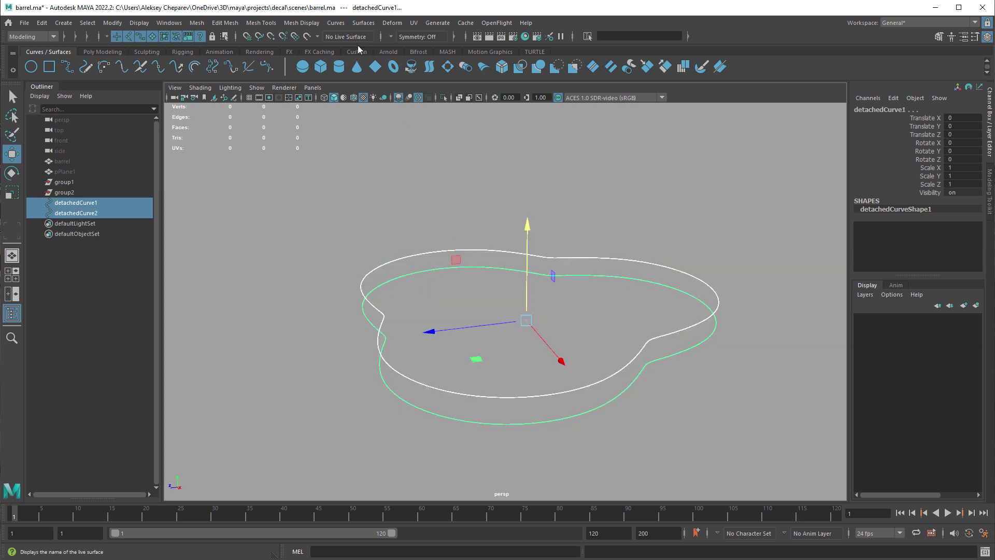
double_click(429, 67)
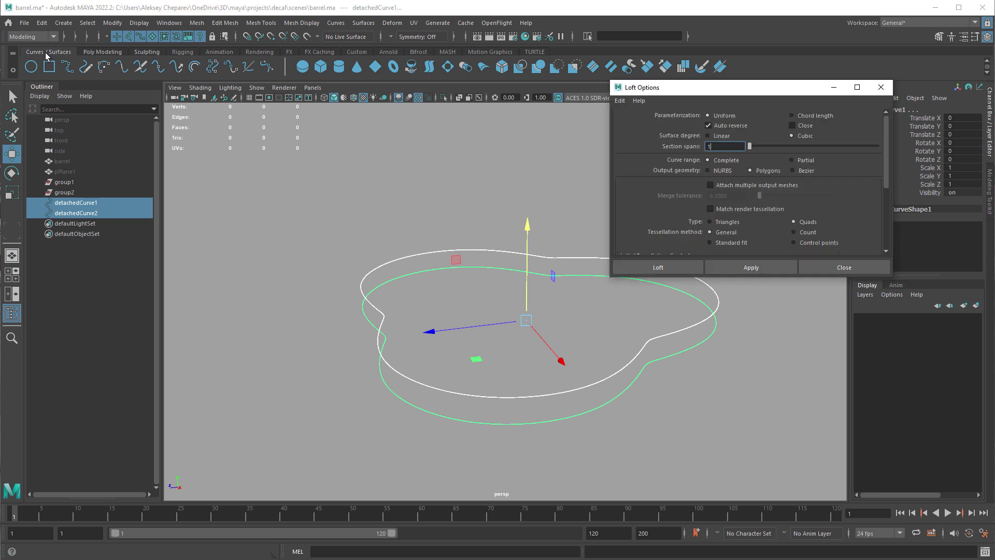
alt+middle_drag(551, 202, 496, 198)
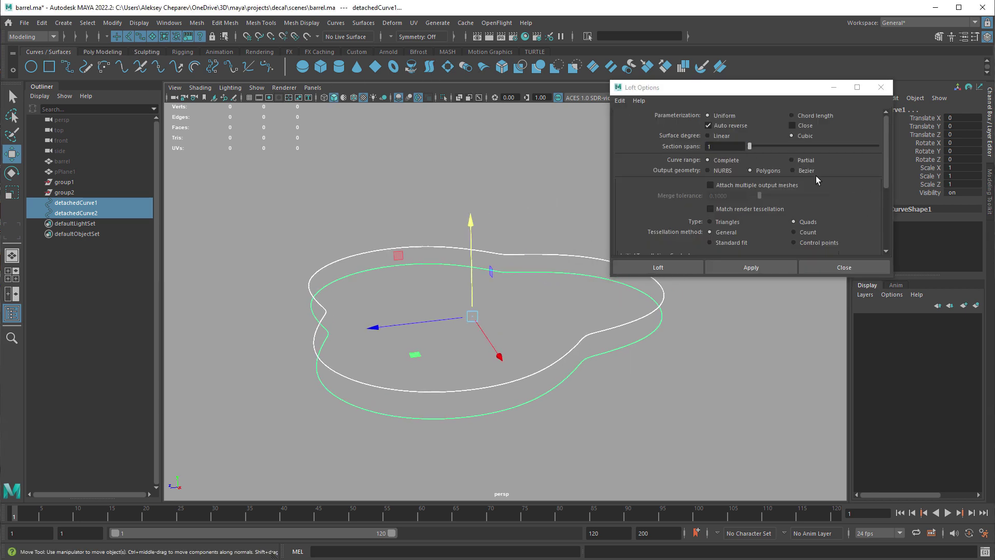
click(708, 170)
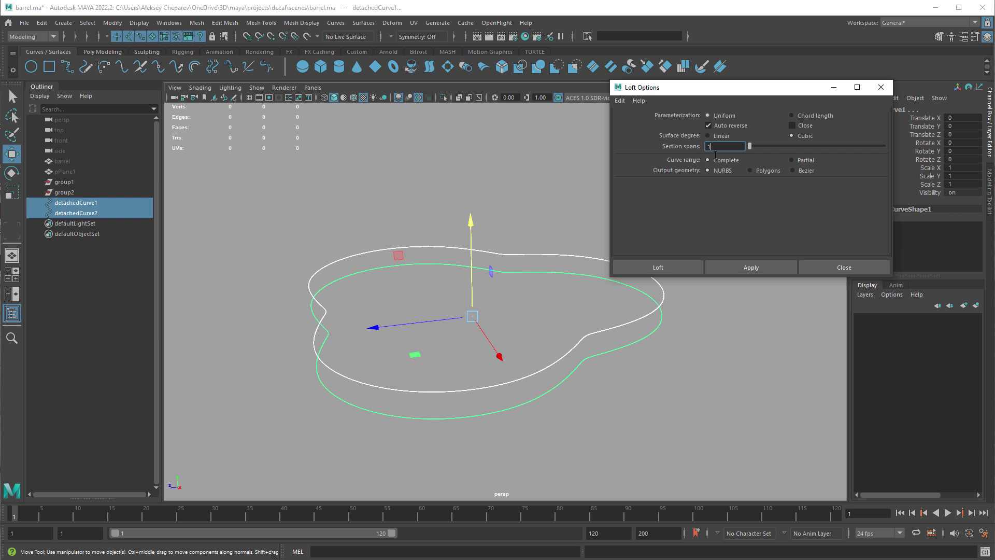
click(751, 170)
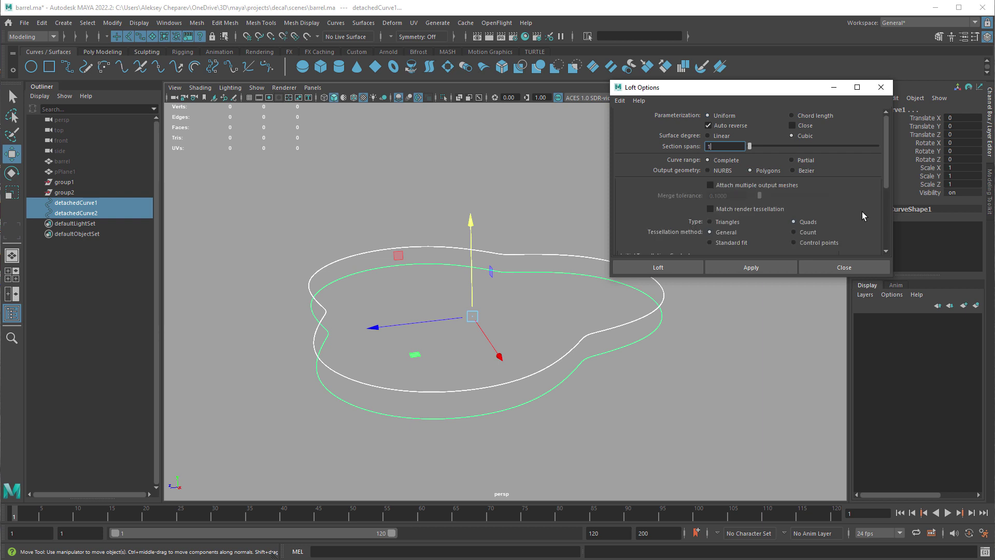
scroll(830, 212, down, 3)
click(784, 172)
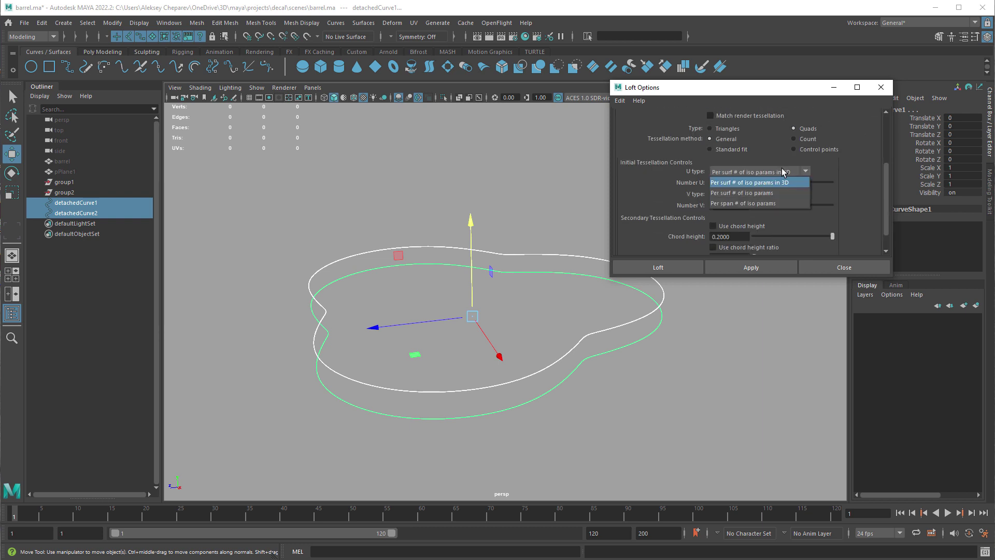
click(737, 203)
click(760, 195)
click(761, 226)
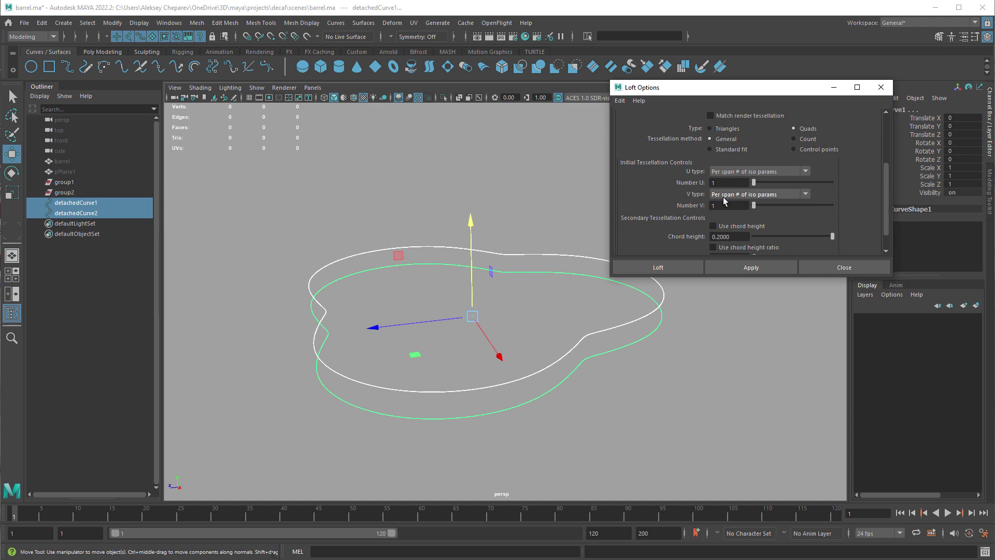
click(767, 267)
click(836, 267)
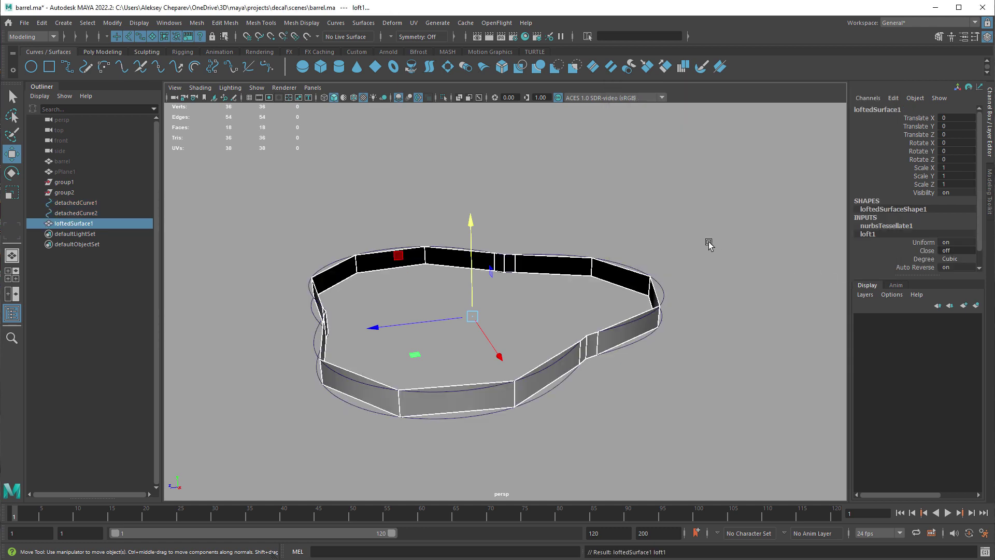
Step: Increase the lofted strip's tessellation by setting its U Number to 3
alt+drag(706, 244, 652, 280)
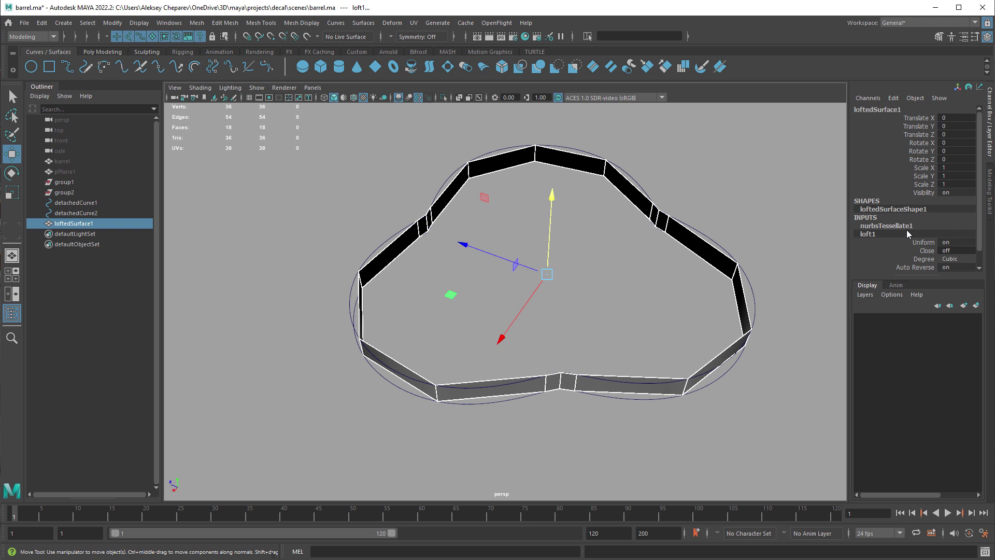
click(891, 227)
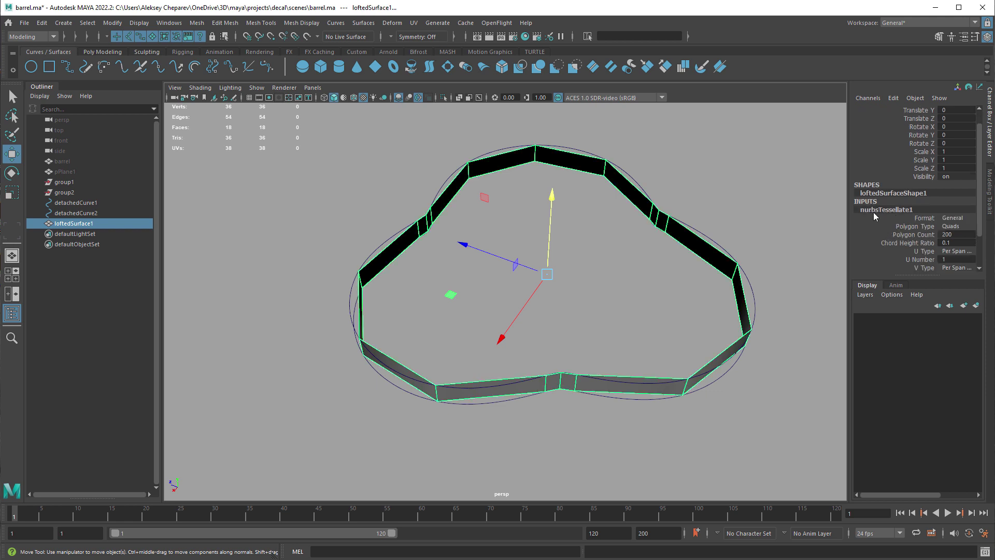
click(918, 261)
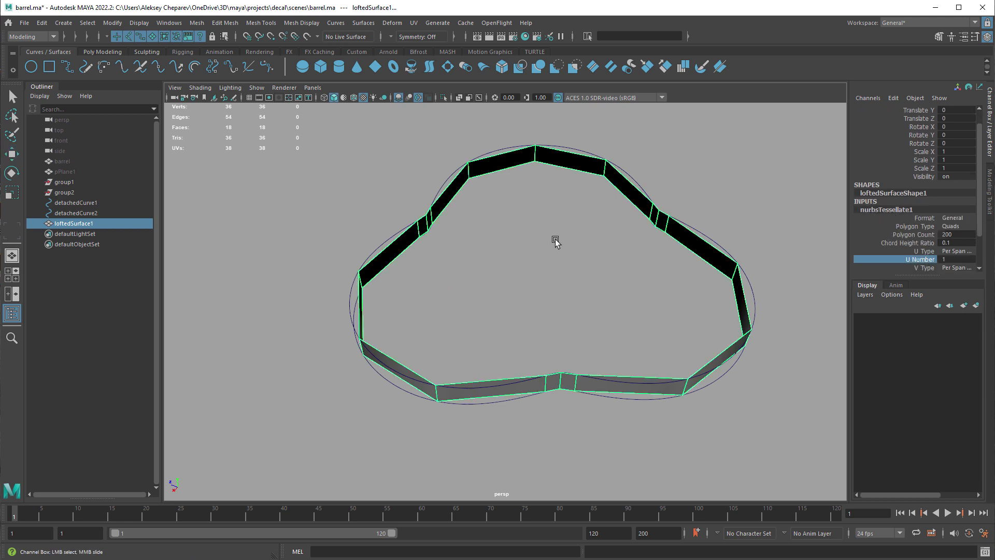
middle_drag(555, 241, 568, 239)
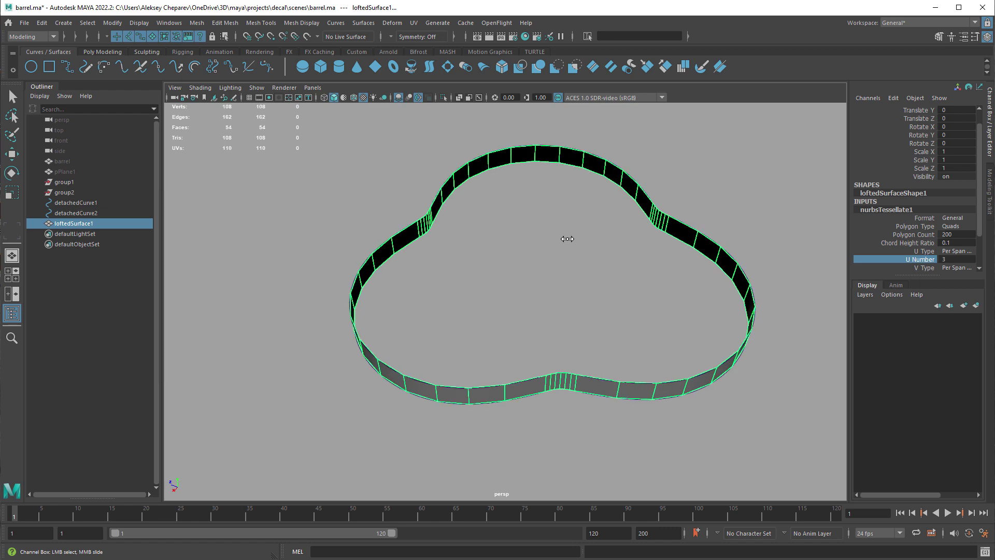
Step: Delete every other cross edge in the dense clusters at the strip's three notches, and clear the strip's construction history
alt+drag(579, 239, 489, 301)
right_drag(561, 165, 561, 135)
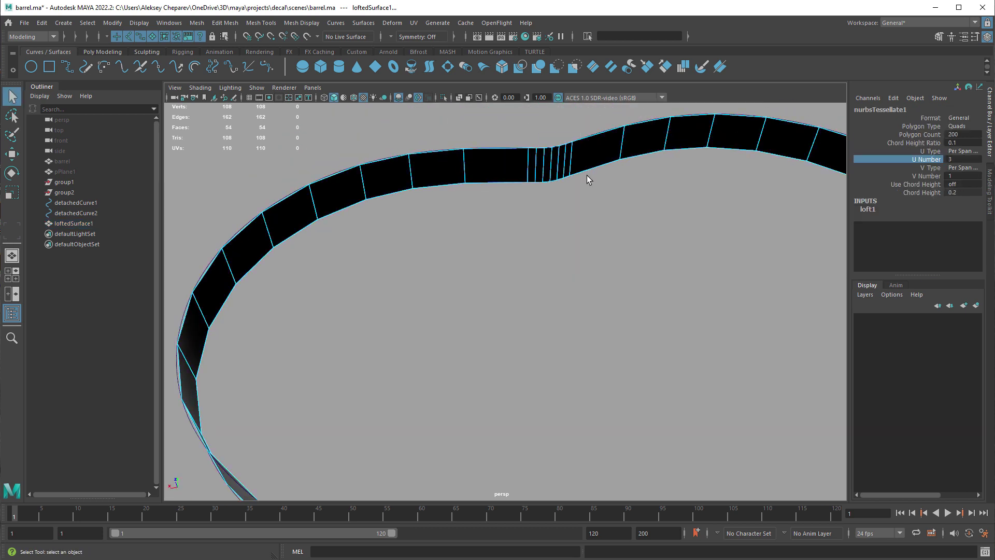
alt+drag(590, 190, 449, 182)
click(616, 162)
shift+click(632, 163)
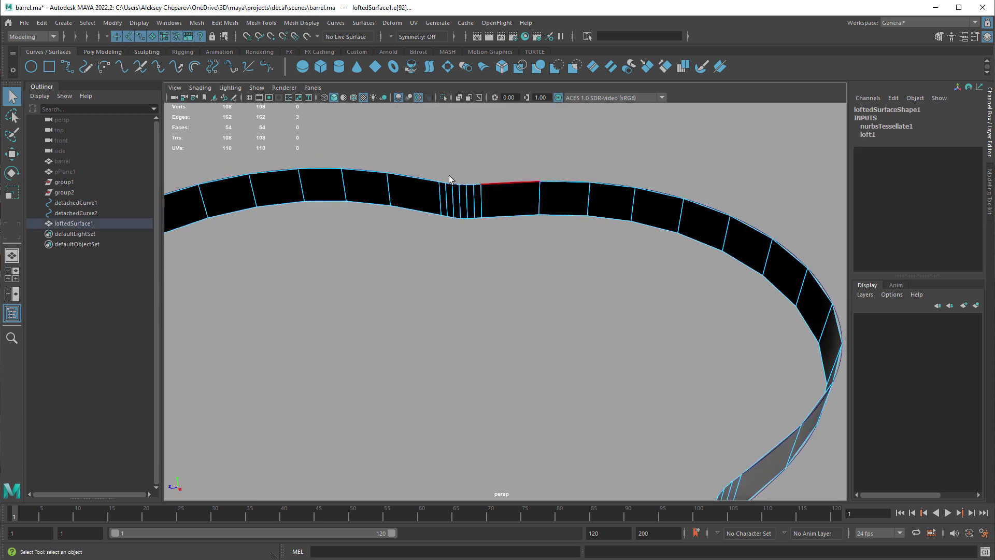
shift+click(447, 196)
shift+click(473, 201)
alt+drag(469, 241, 477, 307)
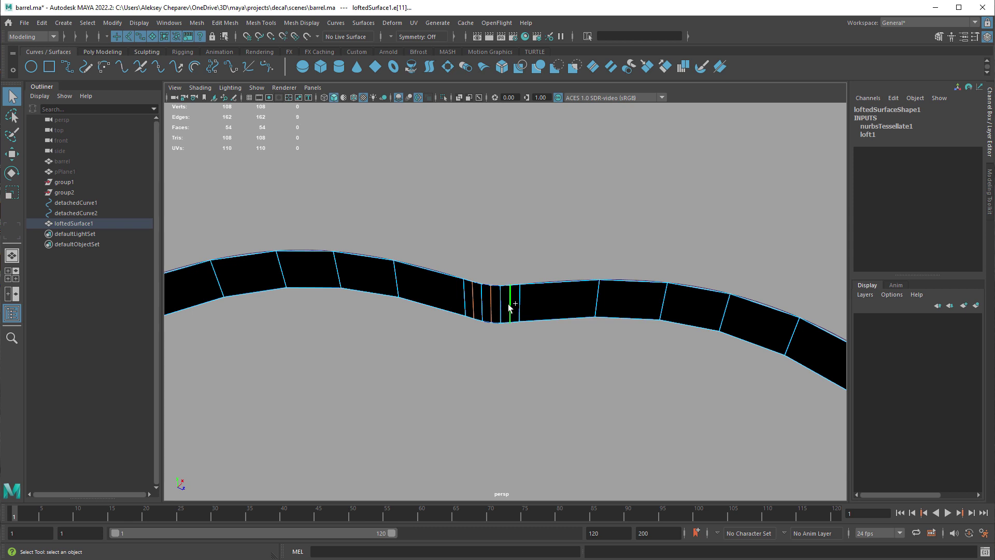
key(ctrl+Delete)
right_drag(518, 303, 556, 286)
key(alt+shift+d)
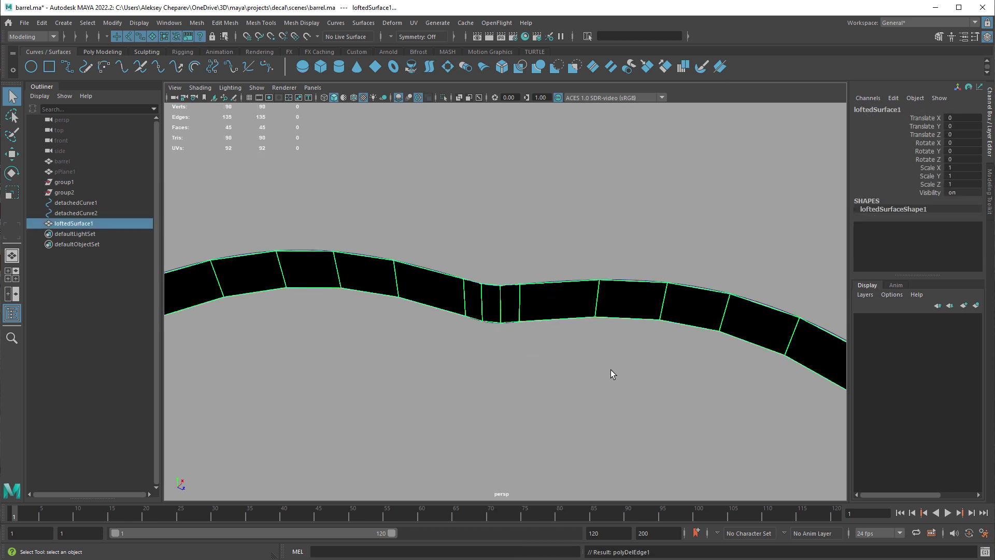
Step: Extrude all faces of the lofted strip inward to turn it into a thick-walled closed band
scroll(610, 369, down, 5)
alt+drag(405, 347, 506, 282)
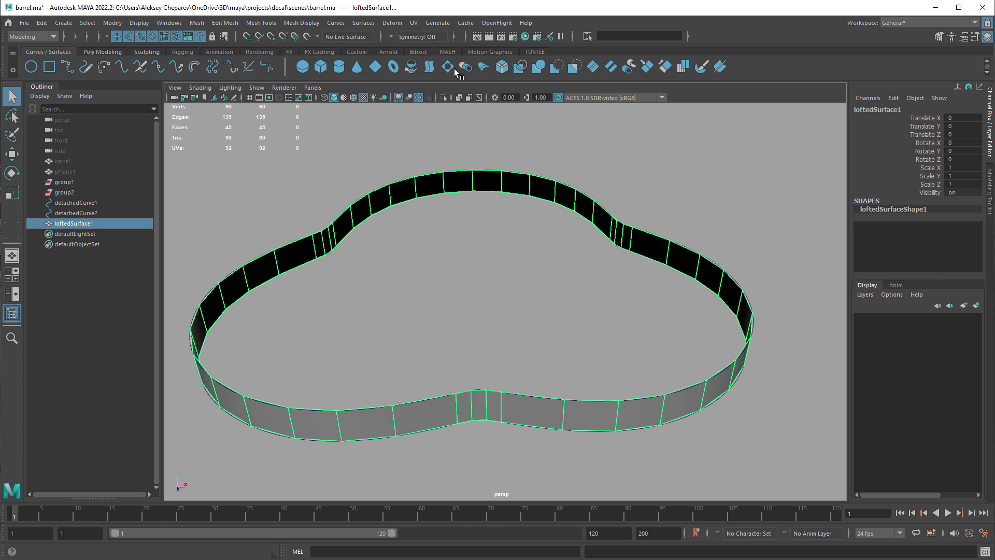
click(102, 52)
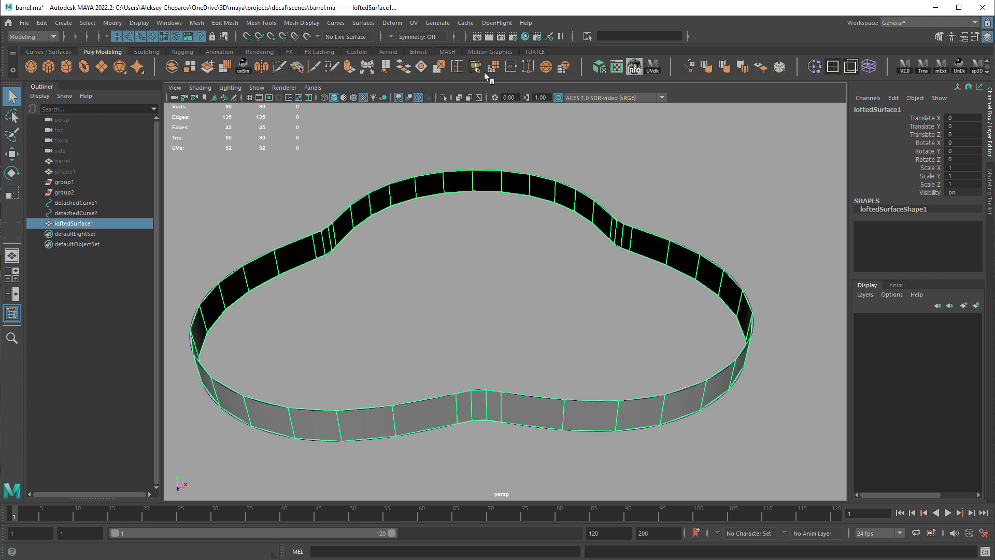
key(ctrl+e)
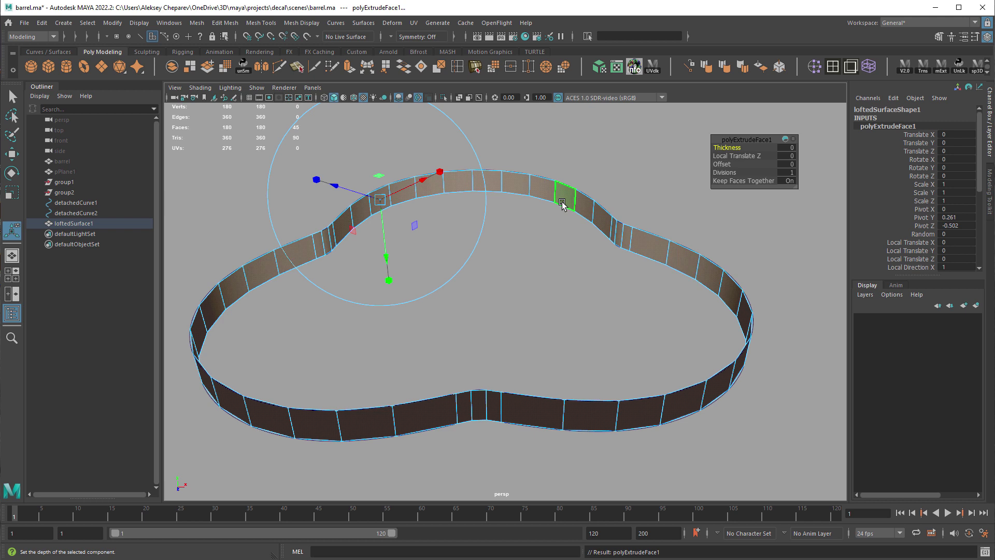
drag(727, 147, 705, 153)
key(q)
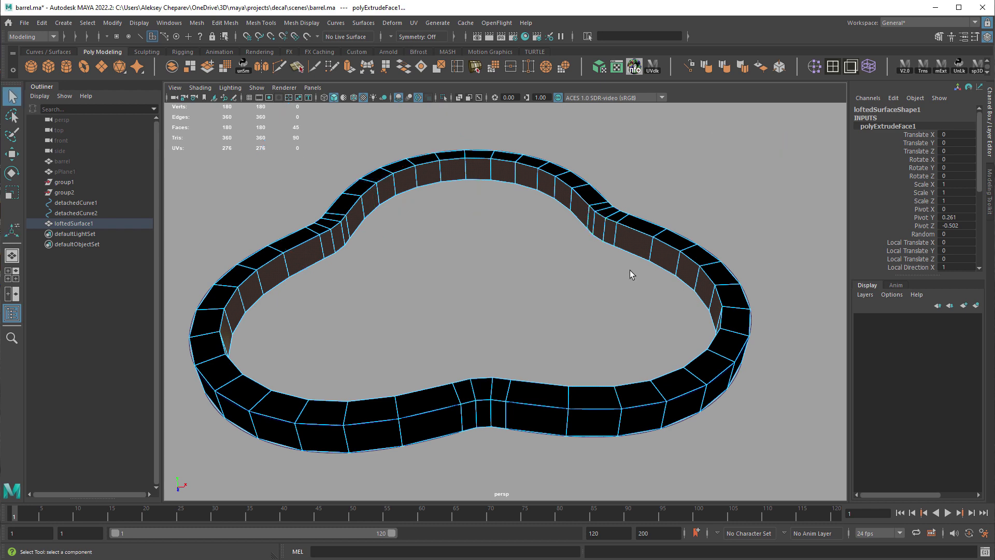
Step: Delete all faces of the extruded band except the flat ring on its underside
alt+drag(631, 275, 644, 208)
right_drag(680, 238, 680, 271)
double_click(678, 273)
click(679, 272)
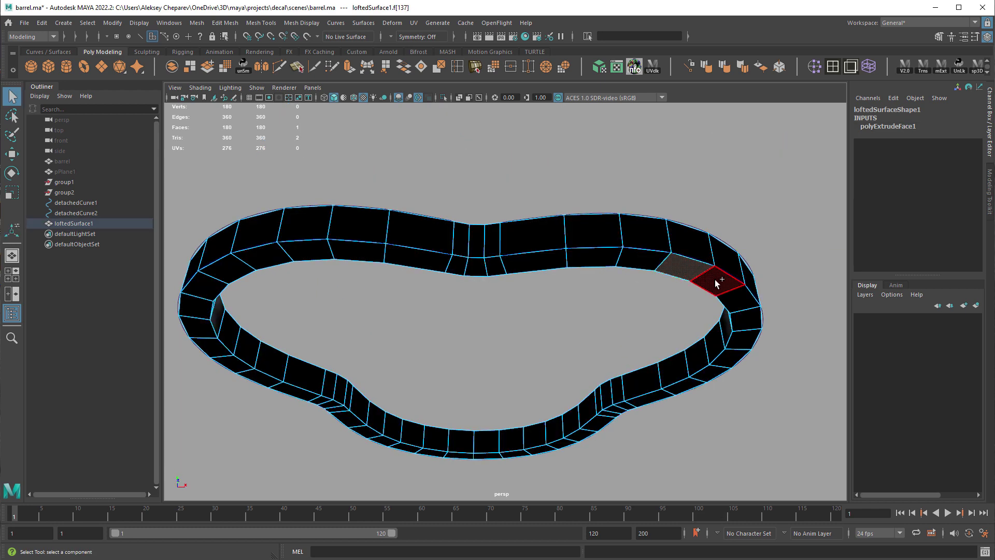
double_click(717, 281)
scroll(718, 281, down, 4)
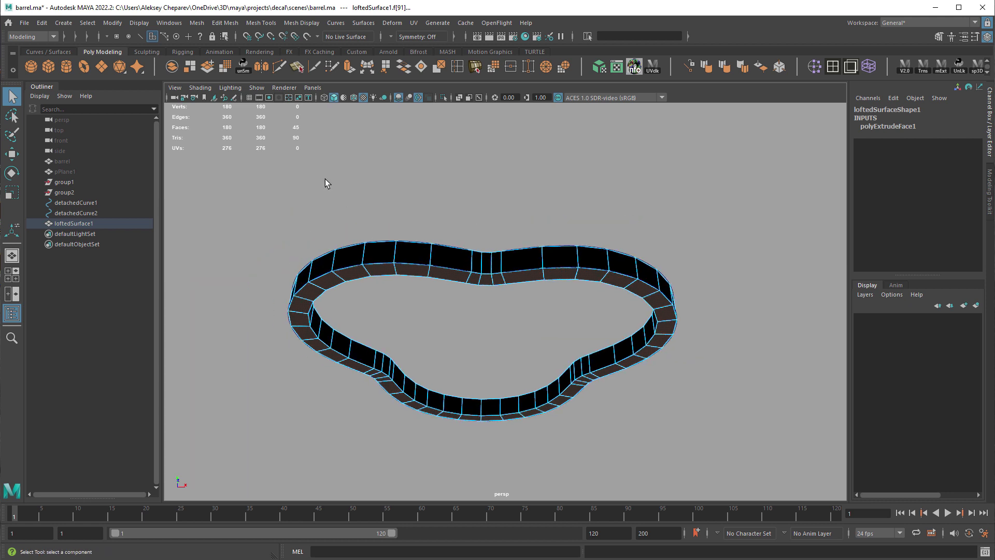
shift+drag(222, 140, 853, 484)
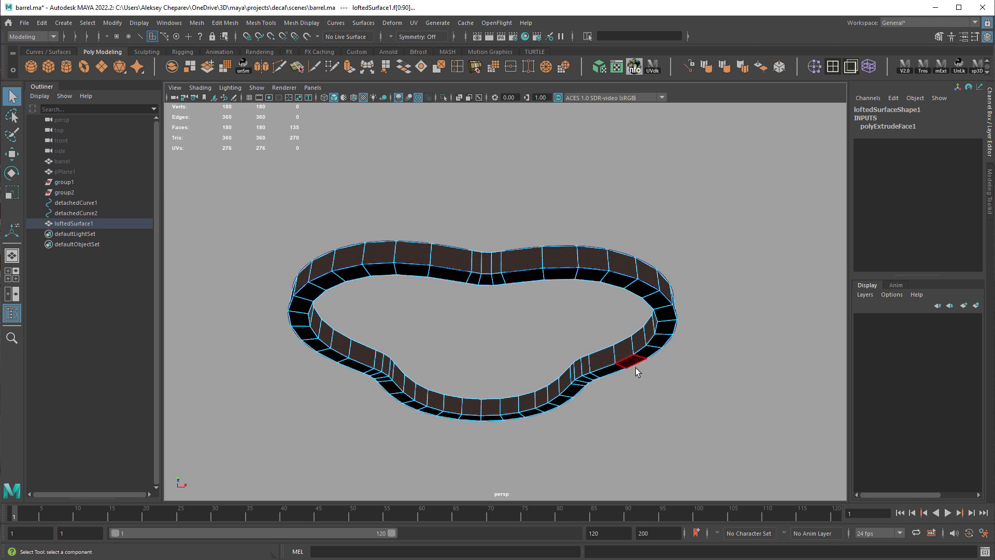
key(Delete)
key(F8)
alt+drag(596, 309, 590, 356)
scroll(578, 315, up, 3)
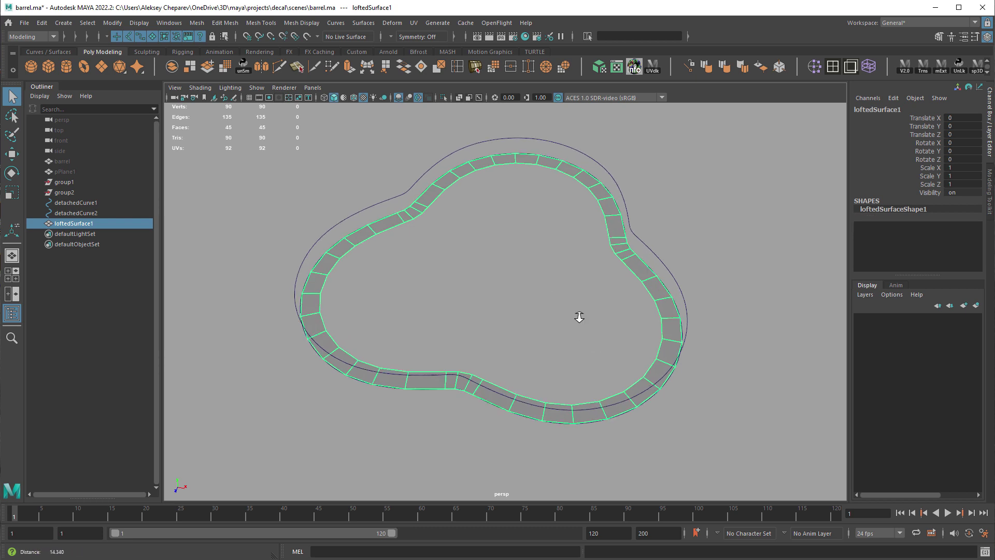
Step: Delete the two outline curves that were used for the loft, leaving the flat ring mesh
drag(603, 202, 609, 200)
shift+click(608, 192)
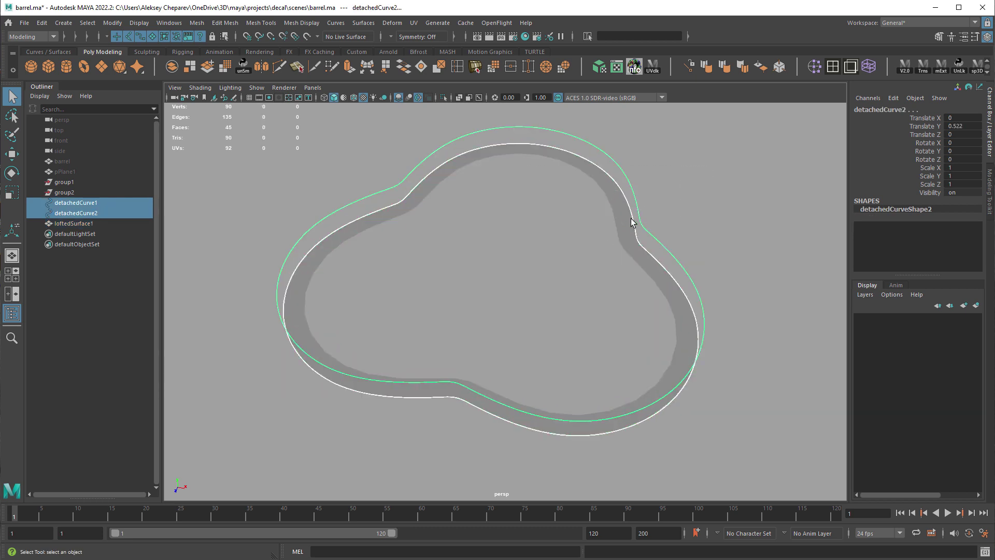
key(Delete)
alt+drag(539, 299, 481, 191)
Step: Select the flat ring's inner border edge loop and check its edge count
click(558, 264)
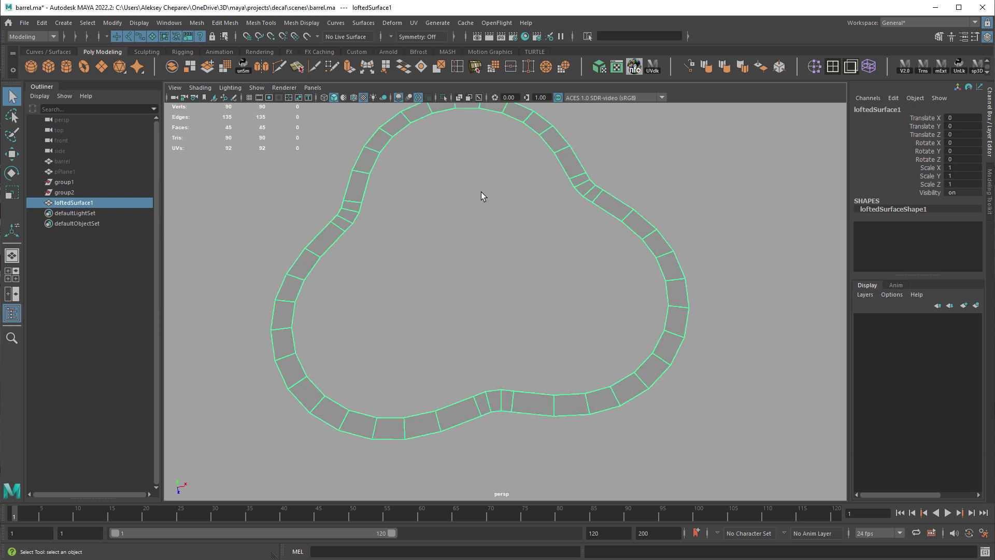
right_drag(490, 147, 490, 127)
double_click(488, 109)
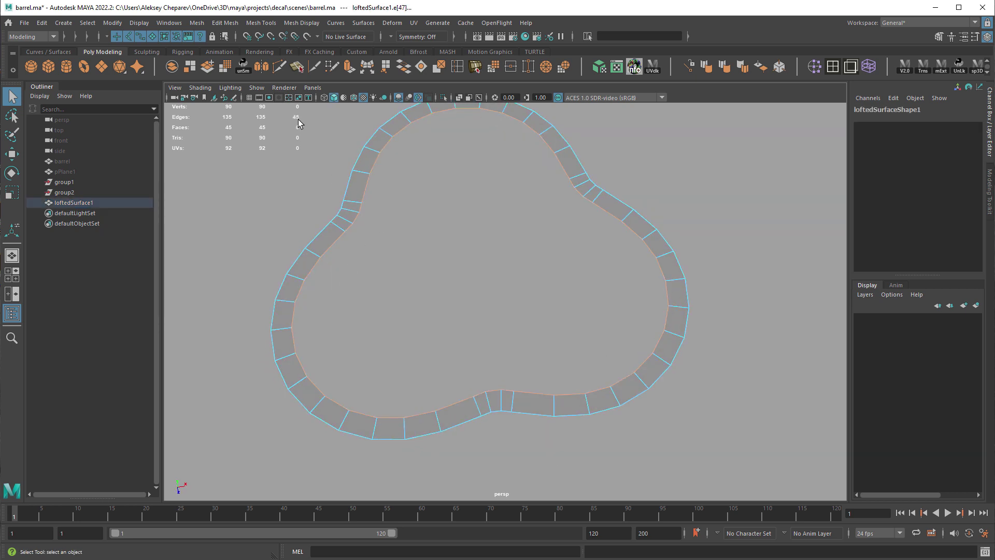
alt+middle_drag(292, 112, 297, 119)
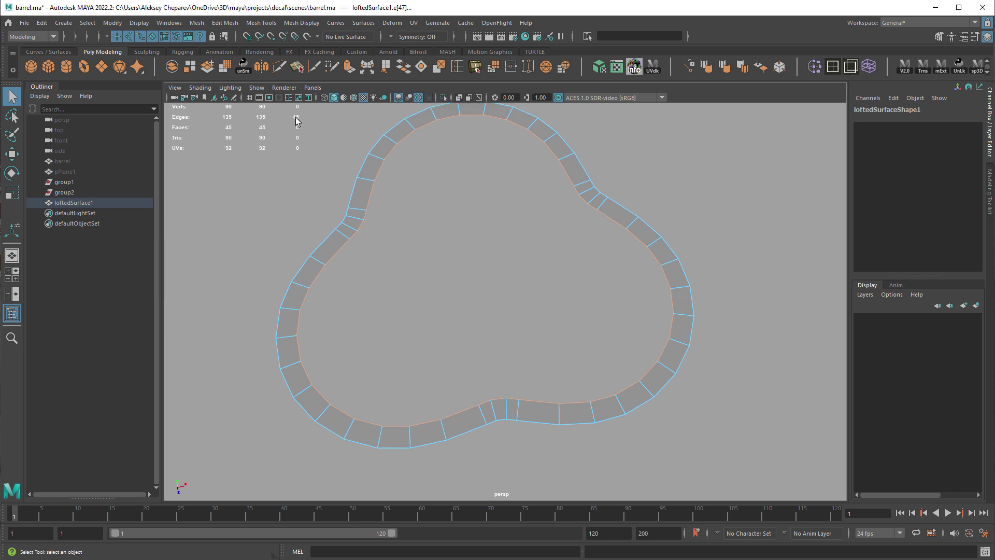
mouse_move(635, 347)
alt+mouse_down()
mouse_move(620, 305)
mouse_move(620, 338)
alt+mouse_up()
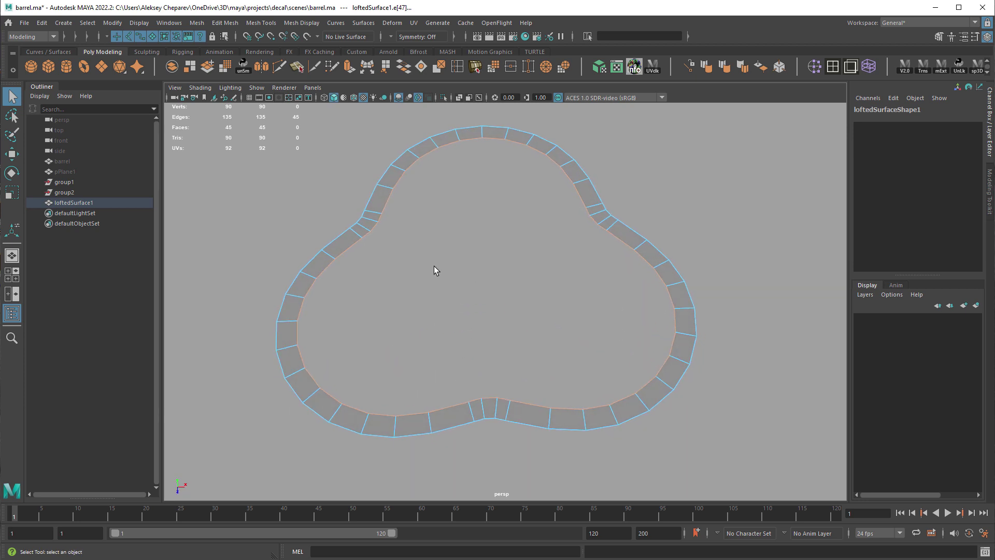
alt+drag(607, 292, 601, 319)
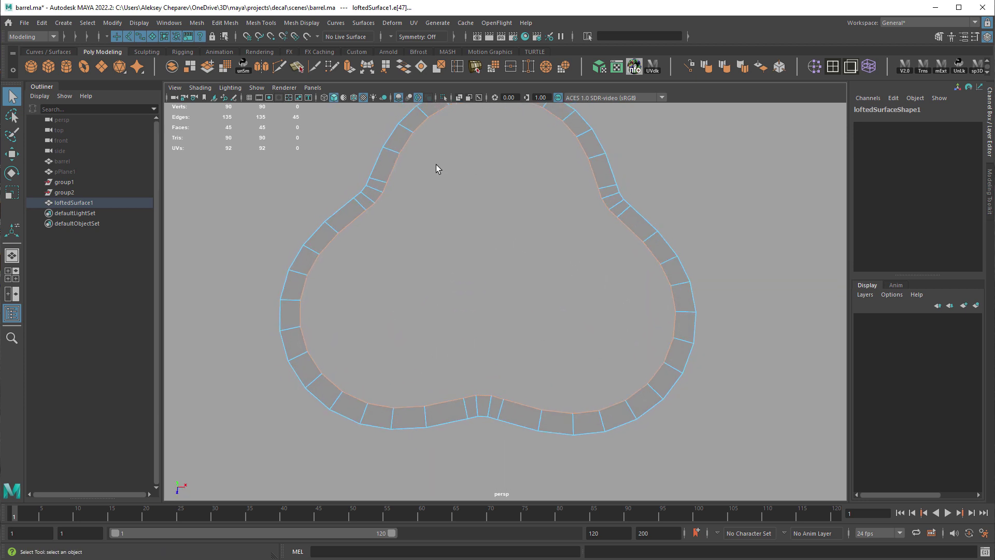
alt+drag(513, 184, 484, 210)
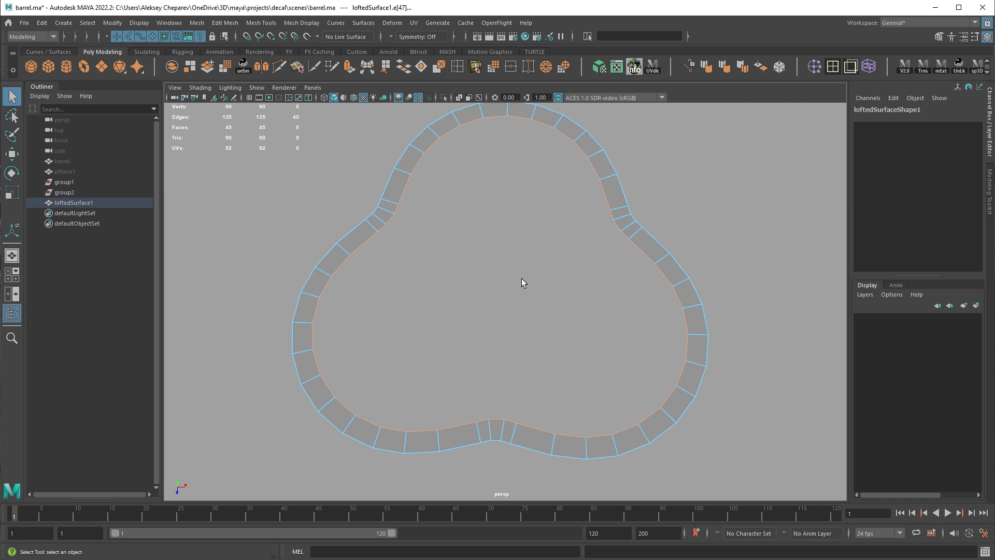
alt+drag(564, 288, 382, 303)
alt+drag(571, 328, 513, 228)
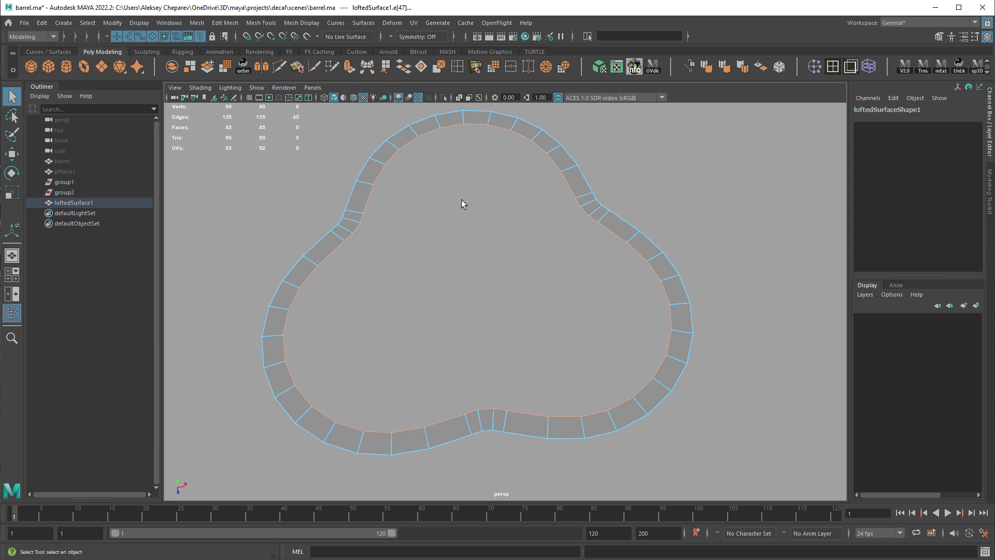
Step: Create a polygon plane at the centre of the ring and scale it uniformly to about 2.84
click(104, 67)
mouse_move(462, 293)
alt+mouse_down()
mouse_move(558, 276)
mouse_move(478, 299)
alt+mouse_up()
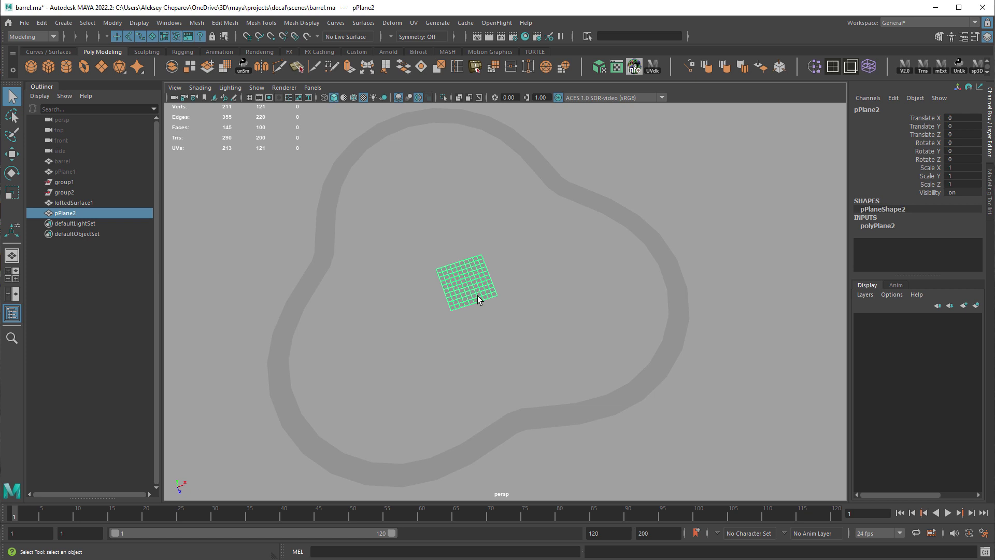
click(892, 228)
alt+drag(788, 283, 753, 284)
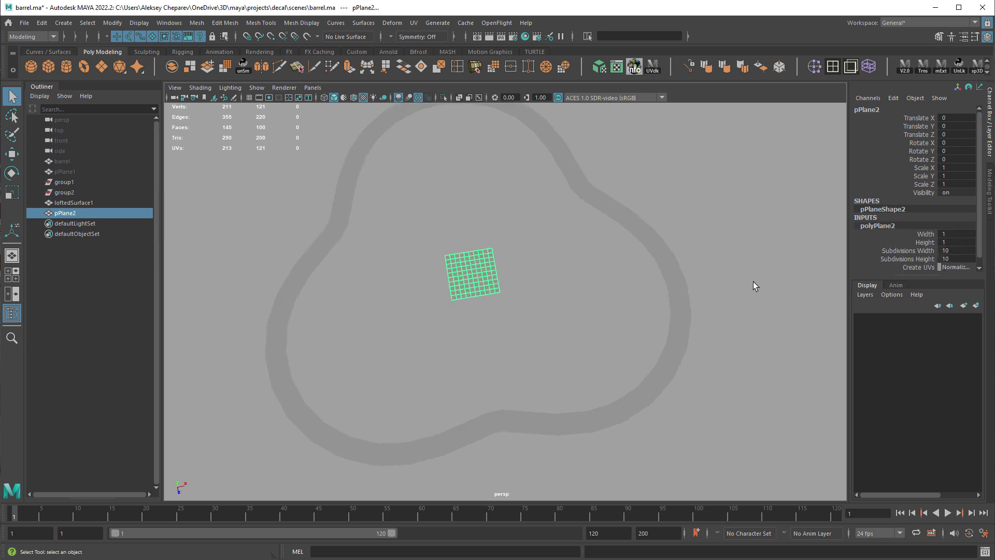
key(r)
middle_drag(415, 285, 498, 231)
Step: Check the plane's border edge count and set both its width and height subdivisions to 12
right_drag(497, 232, 490, 212)
double_click(483, 210)
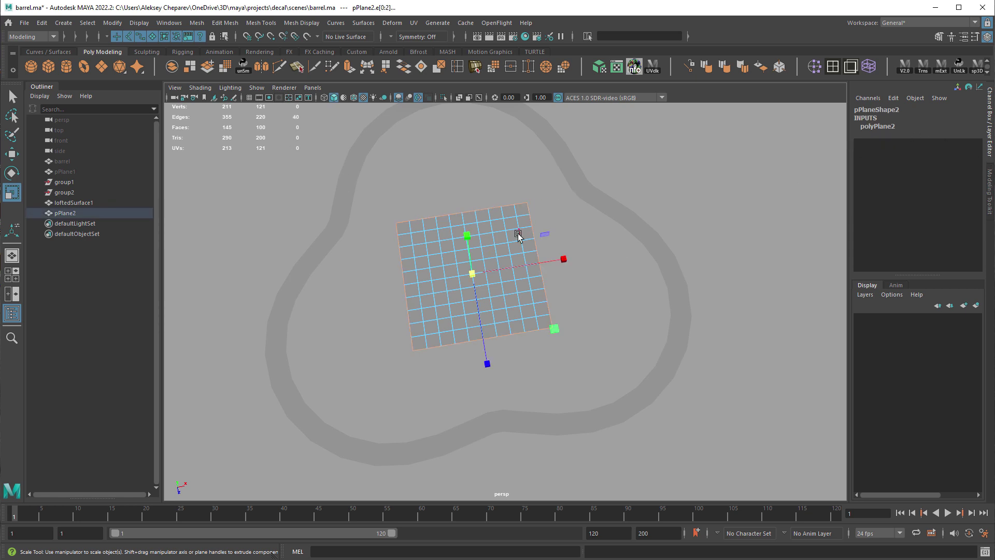
right_drag(502, 239, 506, 229)
click(884, 229)
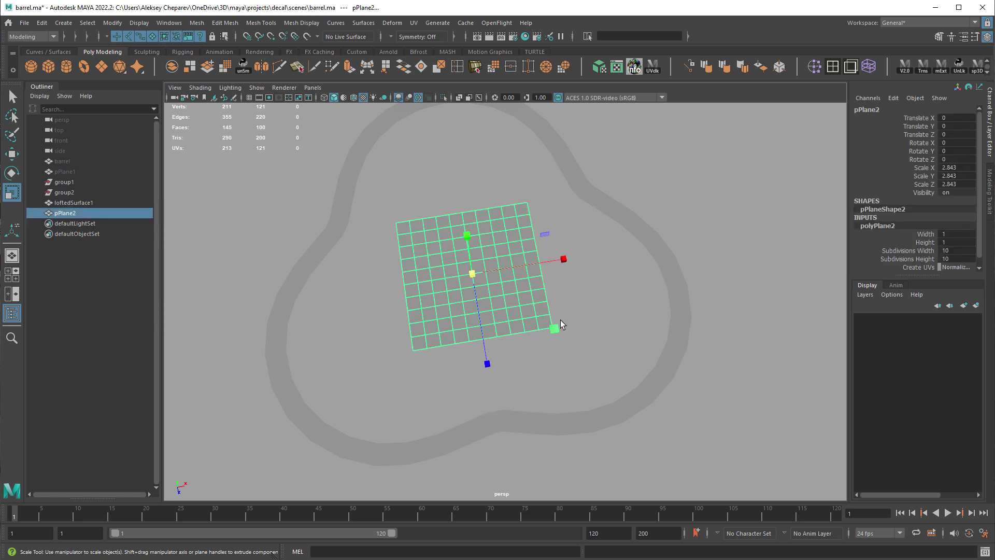
alt+drag(558, 326, 589, 333)
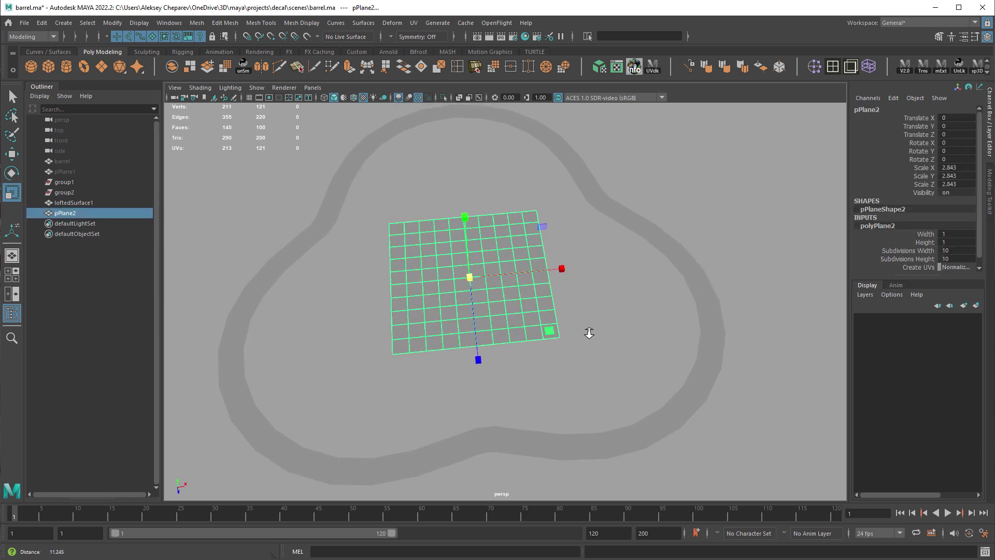
click(916, 252)
shift+click(917, 259)
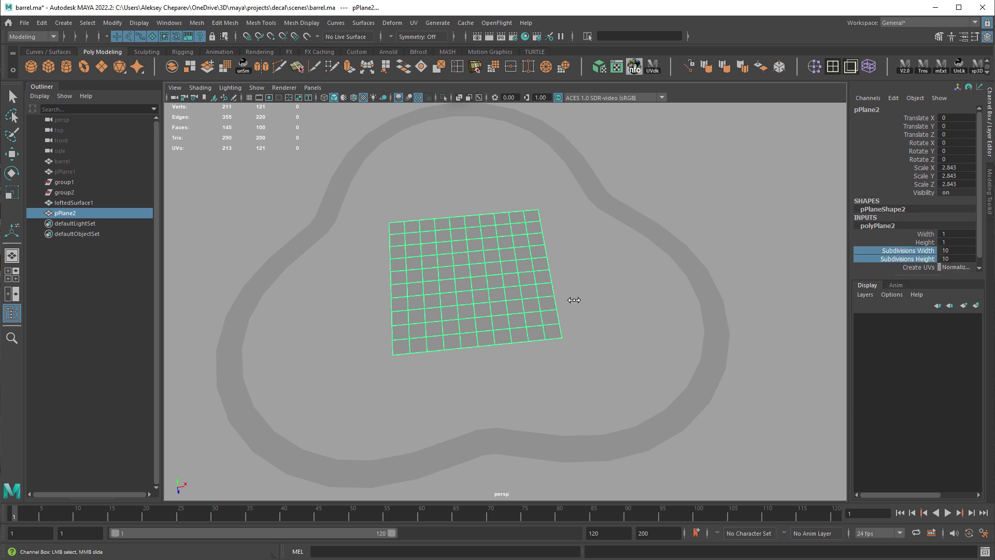
middle_drag(575, 300, 586, 300)
Step: Compare the edge count of the plane's border with that of the ring's inner border loop
click(483, 215)
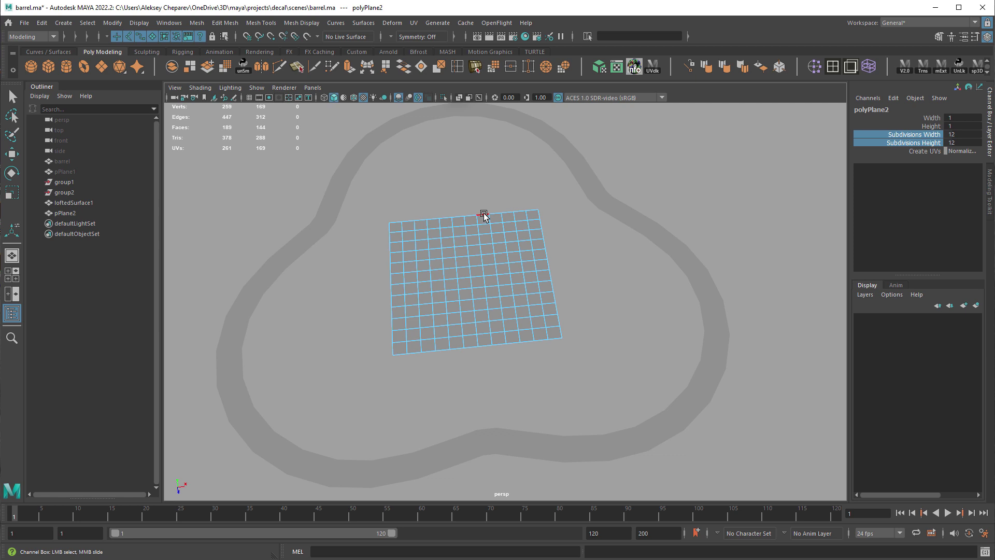
click(484, 215)
key(q)
double_click(471, 217)
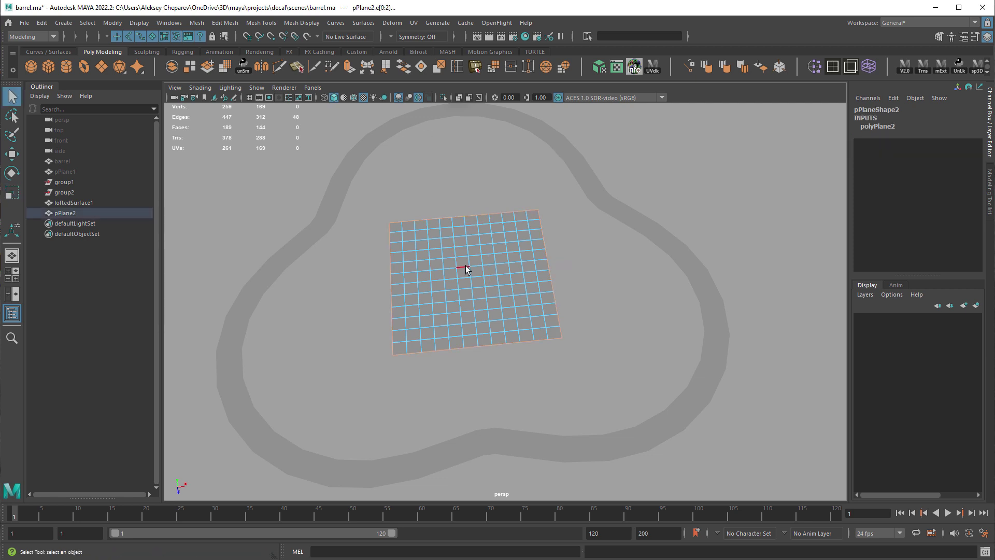
click(337, 182)
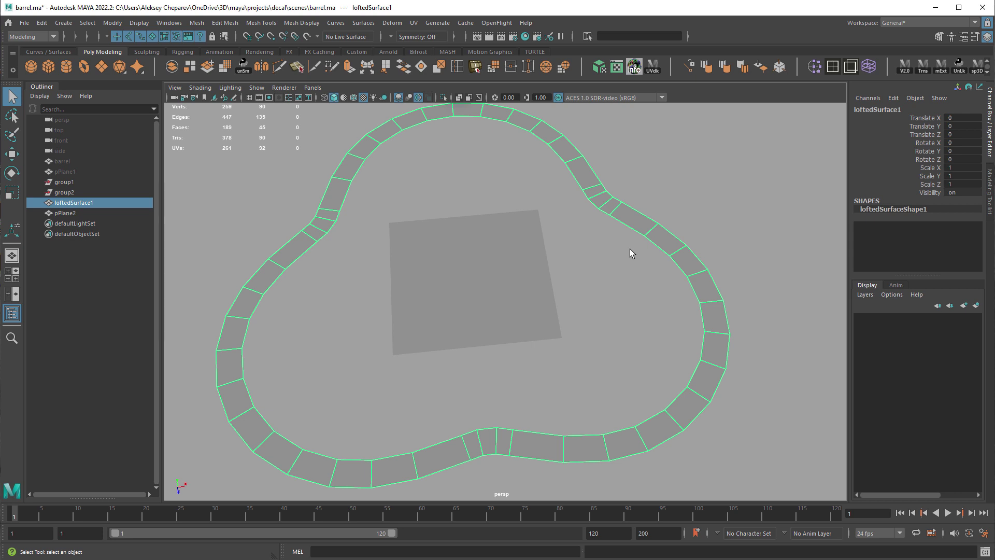
click(503, 243)
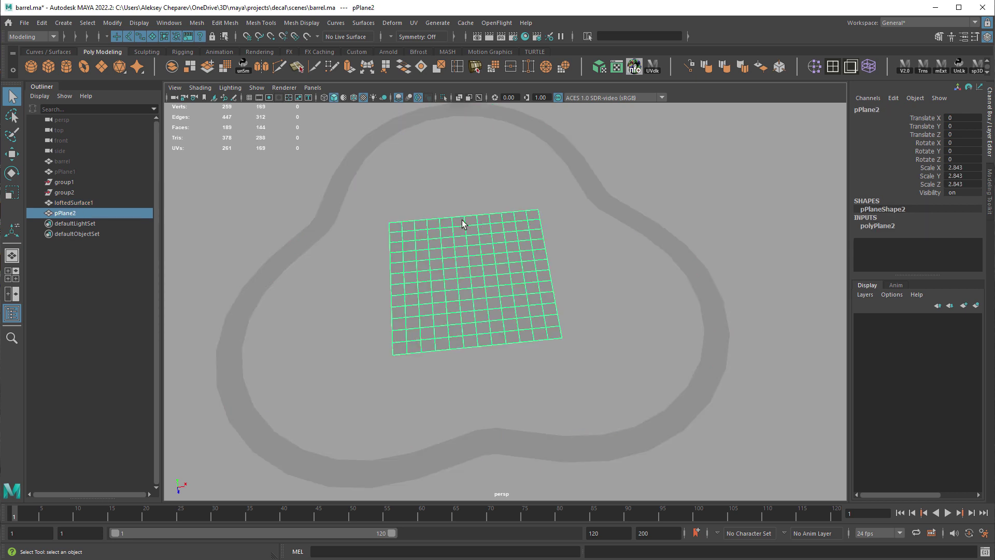
key(F10)
double_click(456, 221)
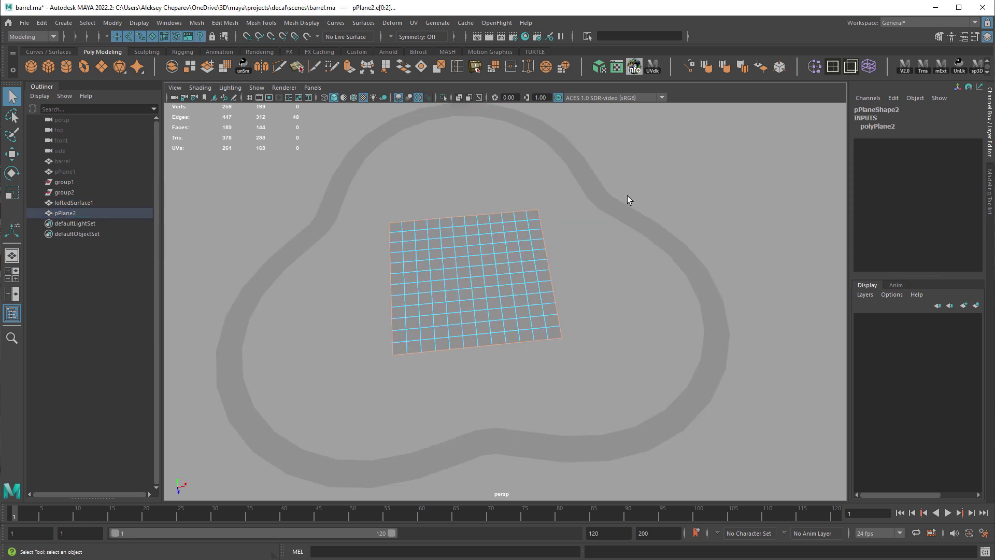
click(619, 202)
key(F10)
click(592, 204)
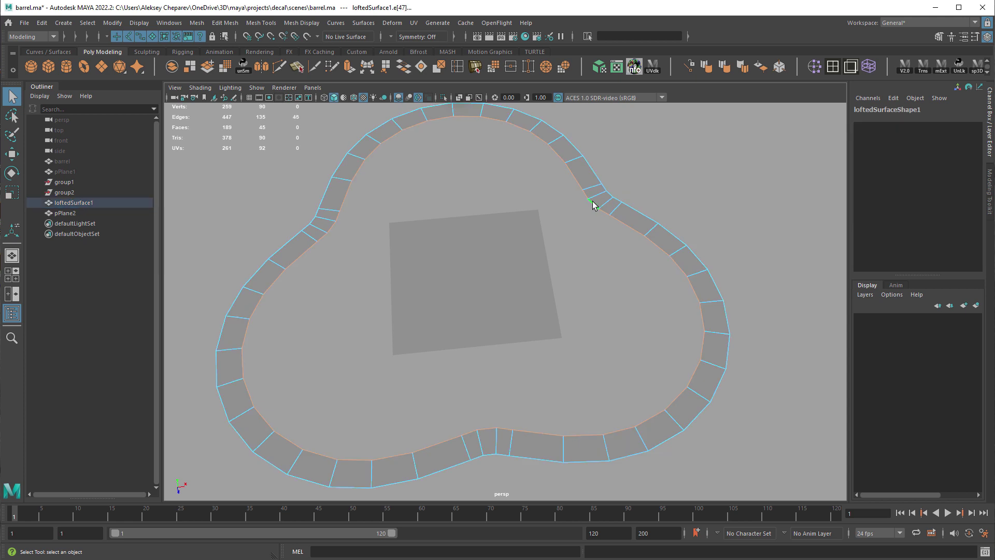
alt+drag(398, 207, 388, 211)
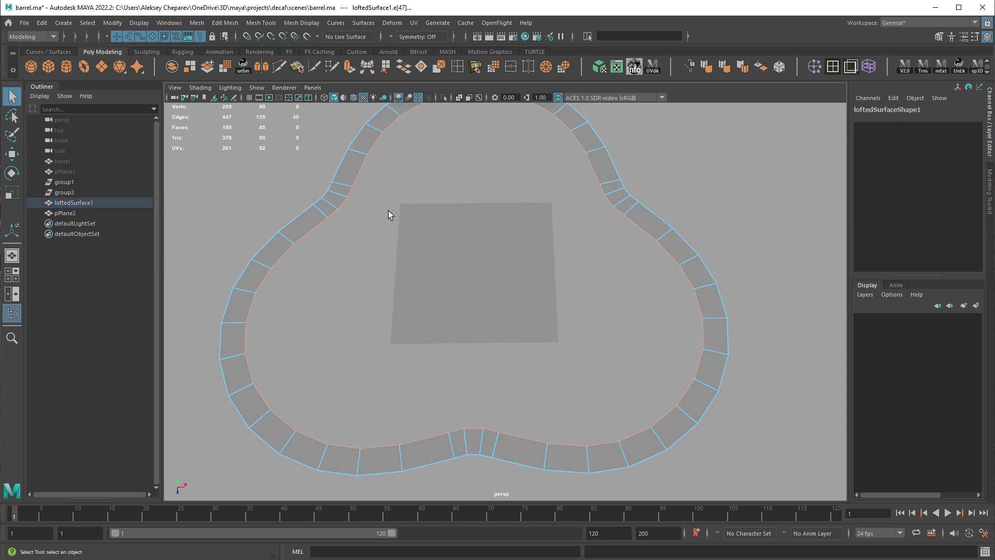
Step: Set up the Insert Edge Loop tool with relative distance from edge and insertion with edge flow enabled
right_click(344, 154)
double_click(456, 67)
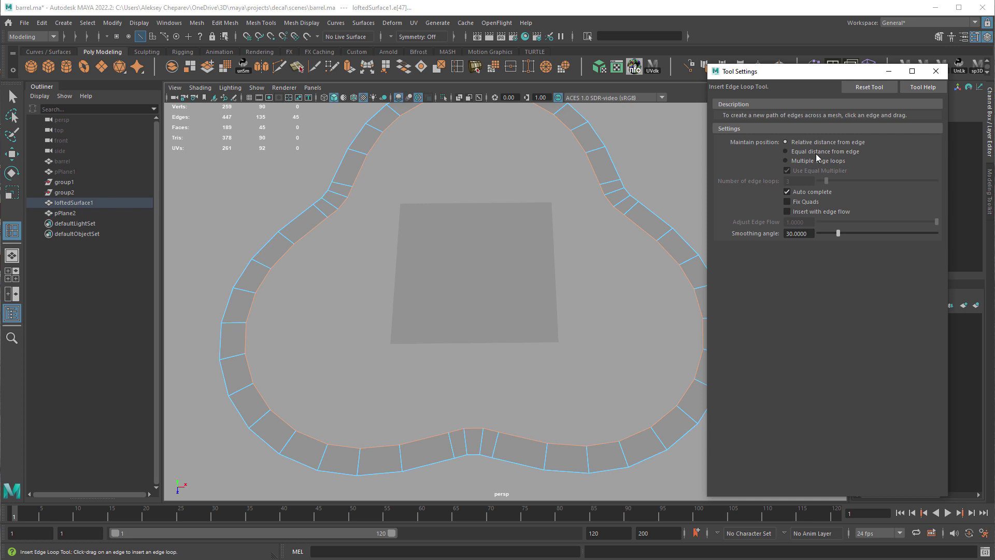
click(809, 161)
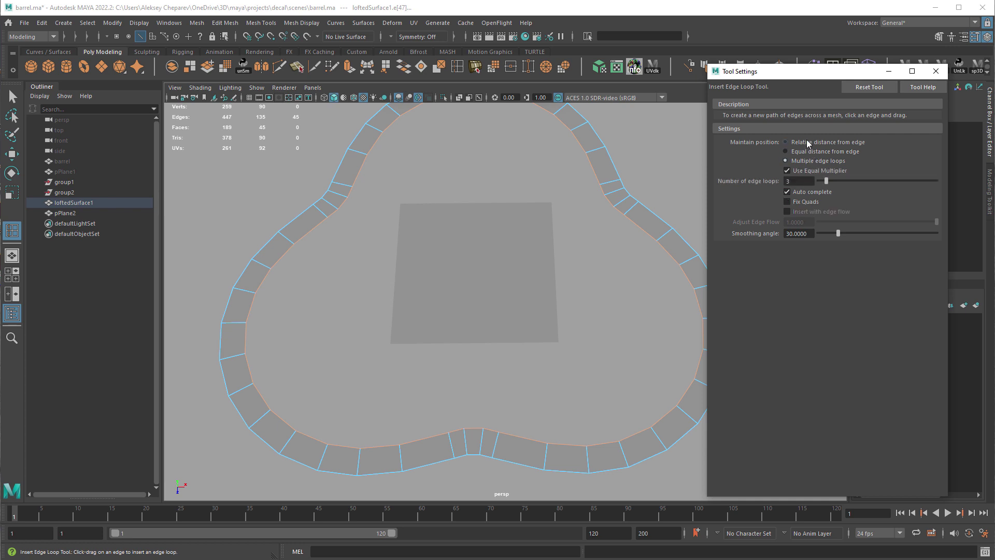
click(808, 142)
click(807, 210)
Step: Insert an edge across the ring at each of its three concave corners, and preset the multiple edge loop count to 1
alt+right_drag(557, 221, 710, 205)
alt+middle_drag(710, 205, 682, 350)
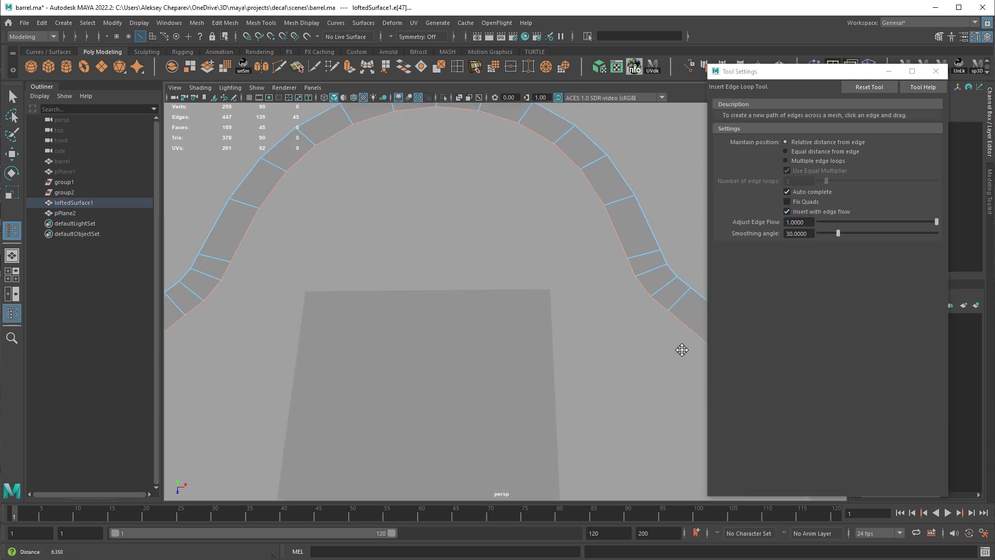
alt+drag(682, 350, 681, 299)
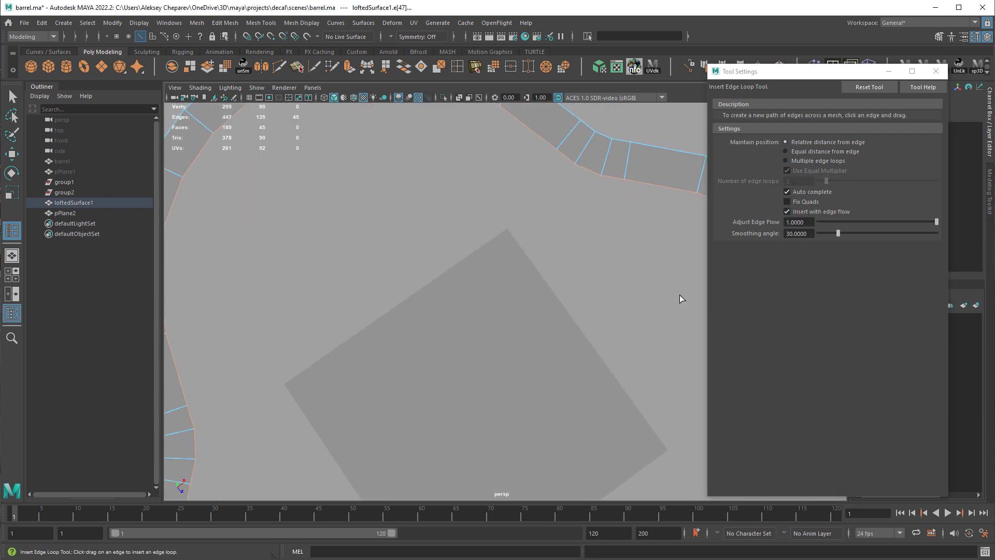
click(587, 175)
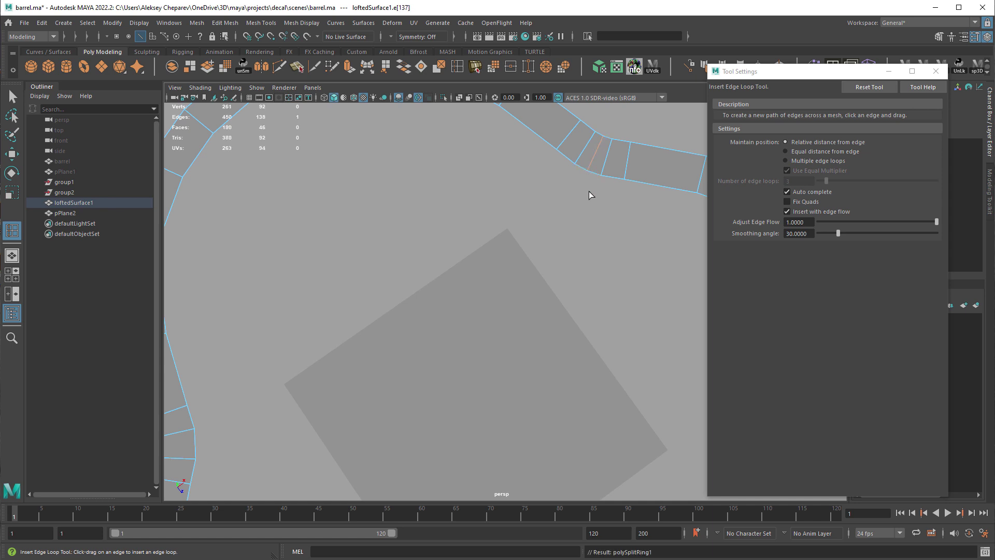
click(803, 161)
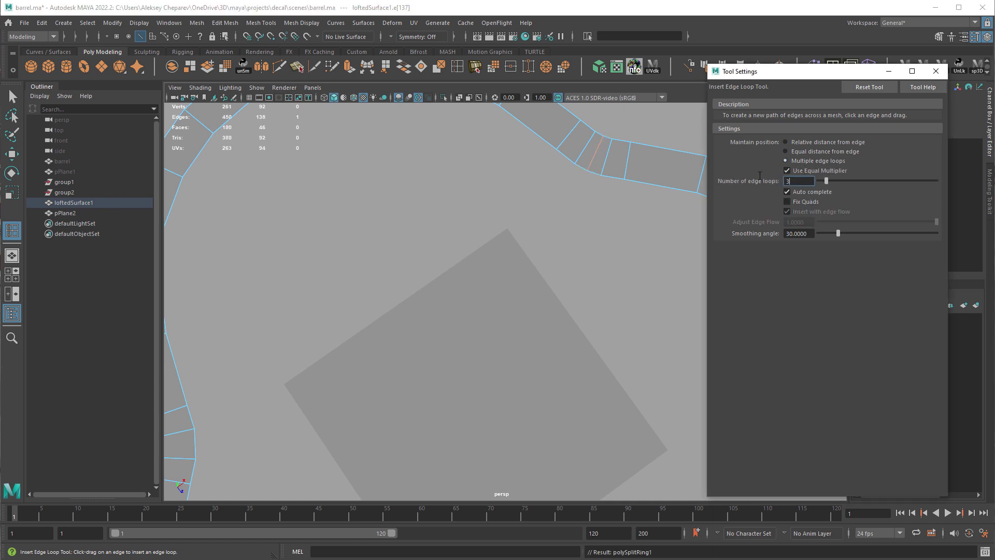
click(807, 143)
alt+drag(544, 337, 480, 239)
click(364, 241)
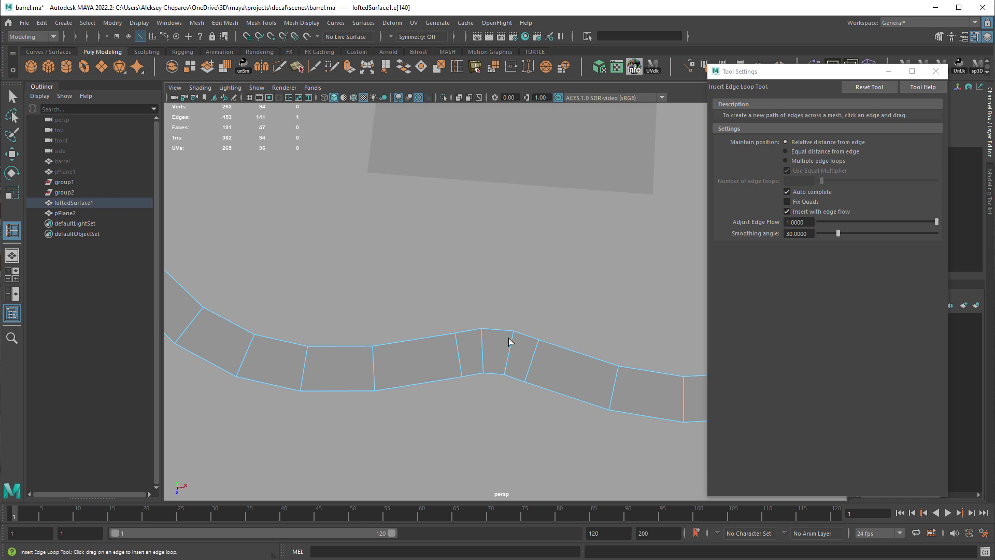
click(497, 332)
Step: Select the ring's inner border edge loop, check its edge count, and return to object mode
alt+drag(551, 324, 493, 296)
key(w)
right_drag(624, 152, 612, 130)
double_click(609, 146)
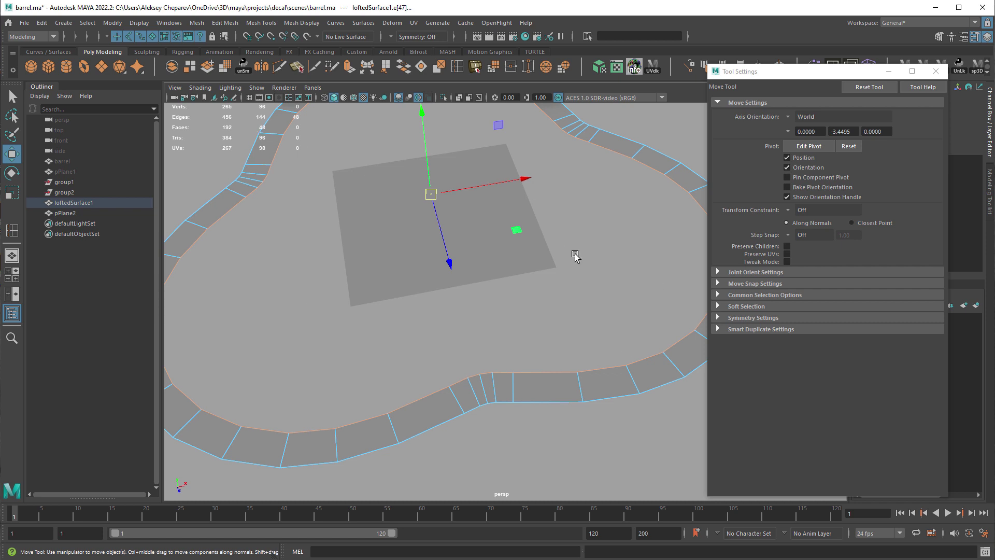
alt+drag(575, 254, 511, 240)
right_drag(512, 240, 555, 225)
alt+right_drag(612, 254, 532, 243)
alt+drag(531, 245, 638, 242)
click(936, 71)
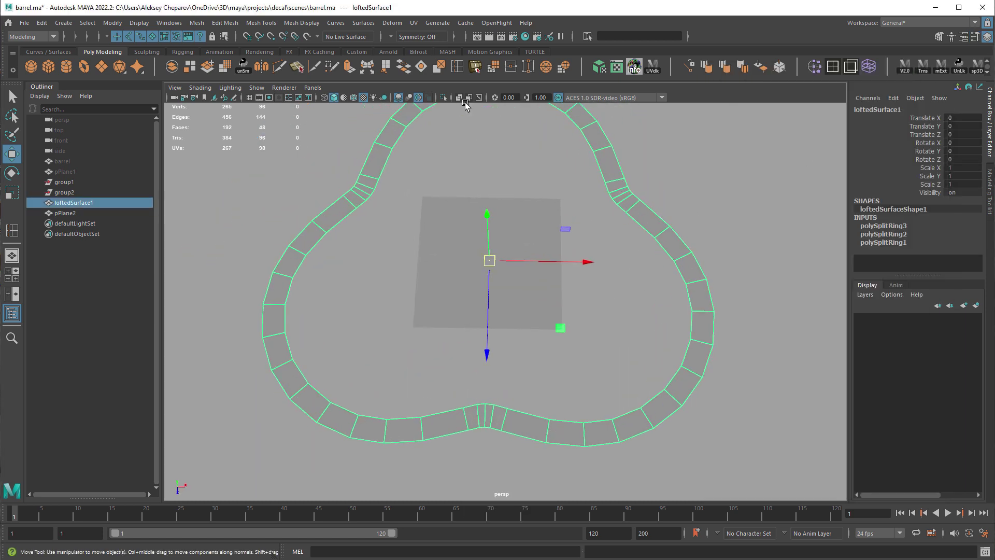
Step: Insert one edge loop along the middle of the whole ring using the multiple edge loops option
double_click(457, 66)
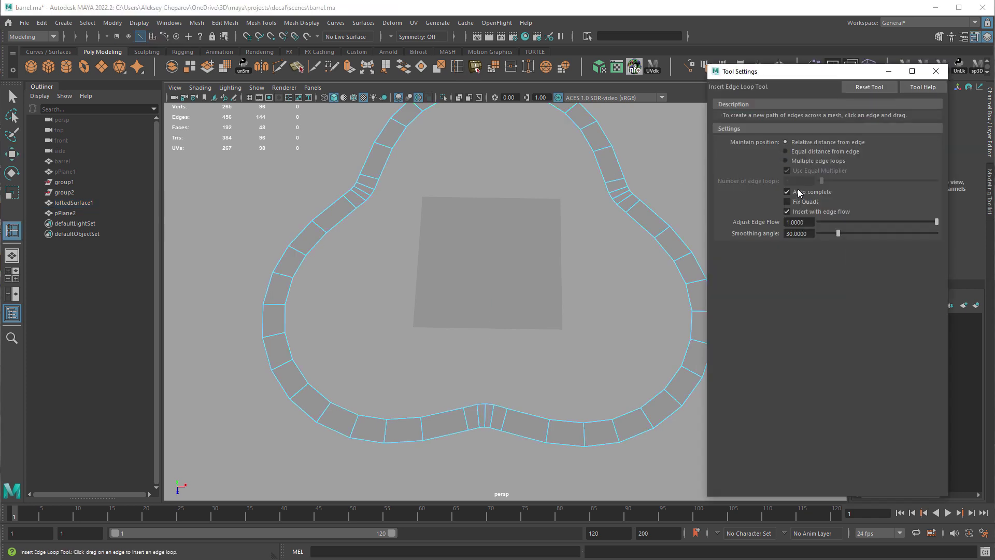
click(786, 161)
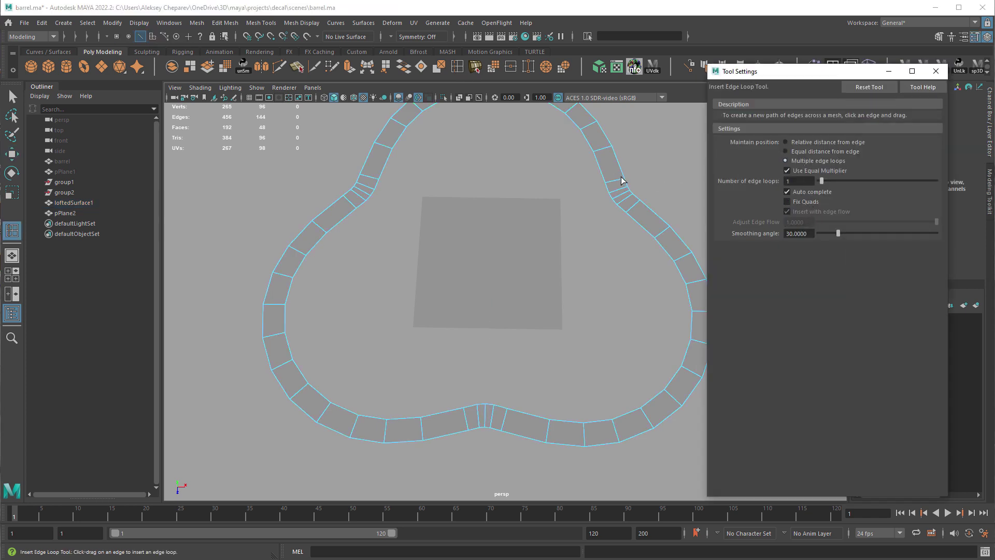
click(621, 179)
click(937, 71)
key(w)
right_drag(557, 210, 583, 200)
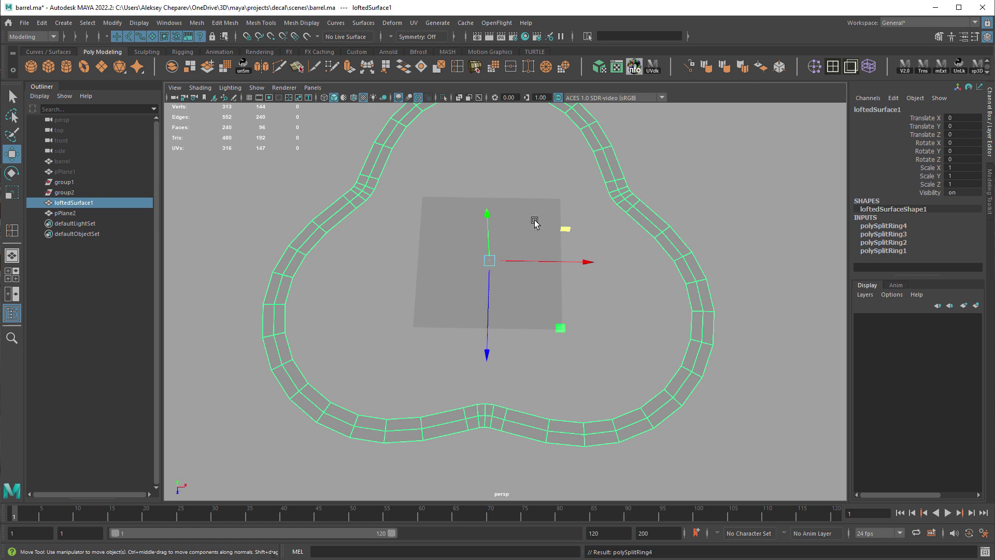
Step: Delete the history of the central plane and the ring and combine them into one mesh
click(535, 223)
shift+click(611, 200)
alt+drag(612, 200, 653, 295)
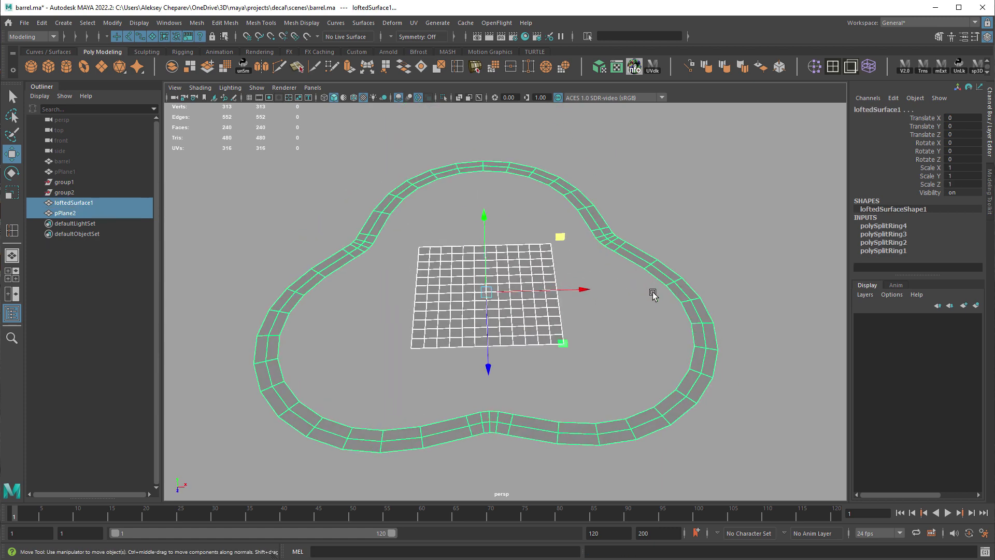
key(alt+shift+d)
click(172, 68)
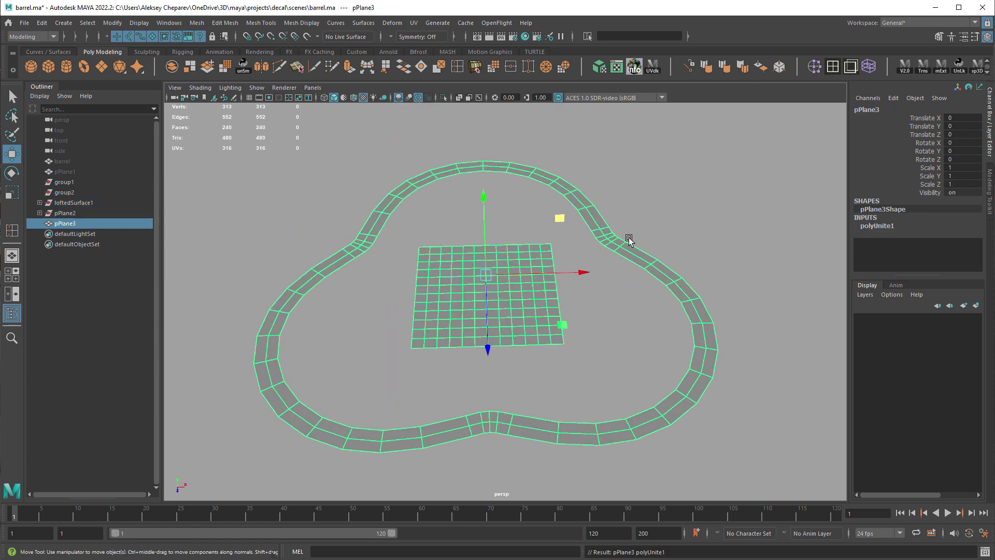
Step: Bridge the ring's inner border edges to the border edges of the central plane
right_drag(627, 237, 626, 210)
key(q)
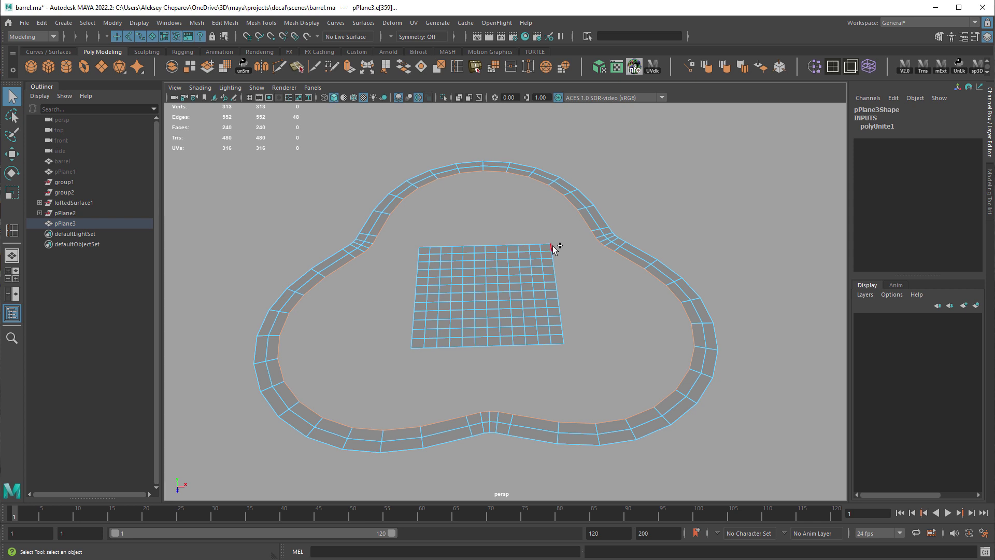
alt+drag(565, 242, 568, 275)
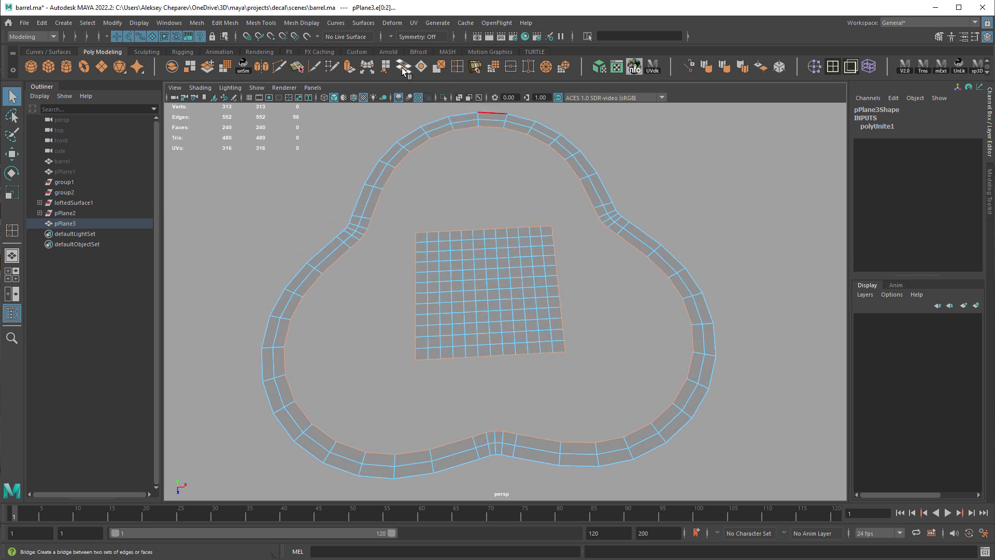
click(403, 68)
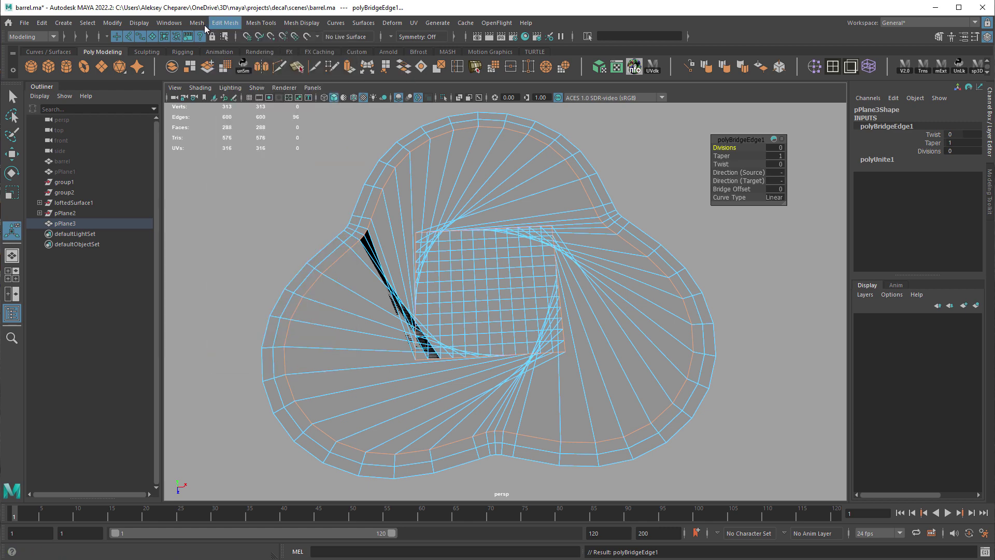
Step: Set the bridge offset to 11 so the connecting faces run straight, and delete the mesh's history
click(204, 25)
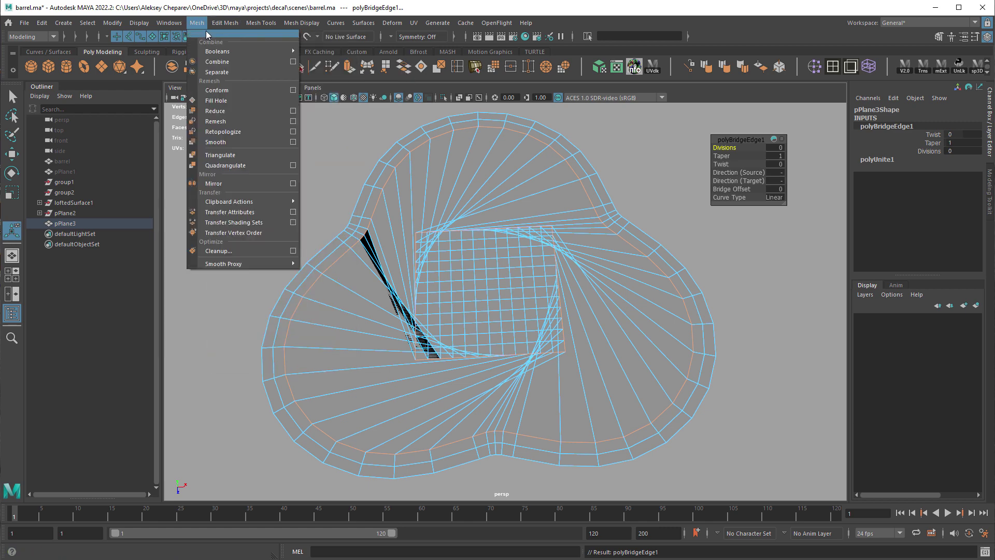
mouse_move(225, 27)
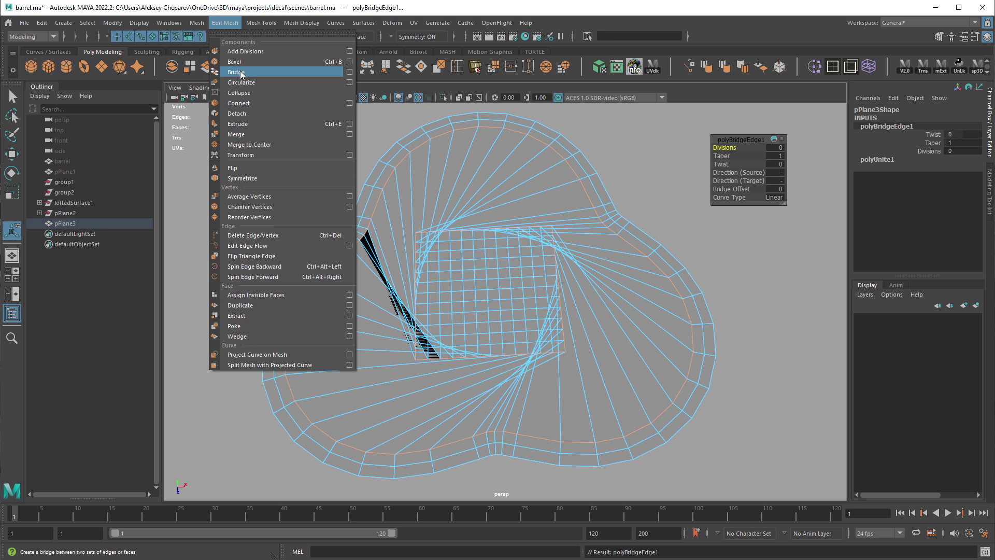
click(744, 143)
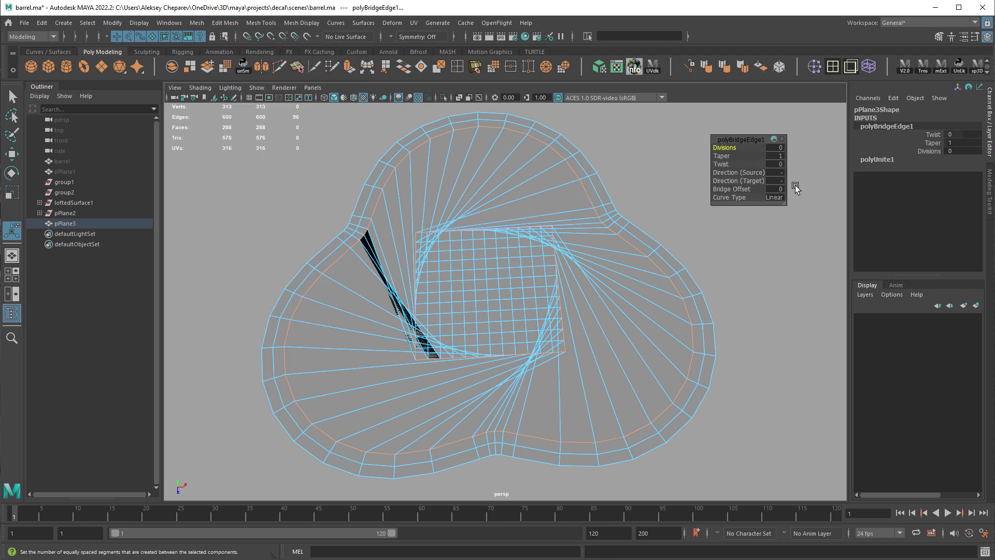
drag(724, 189, 782, 195)
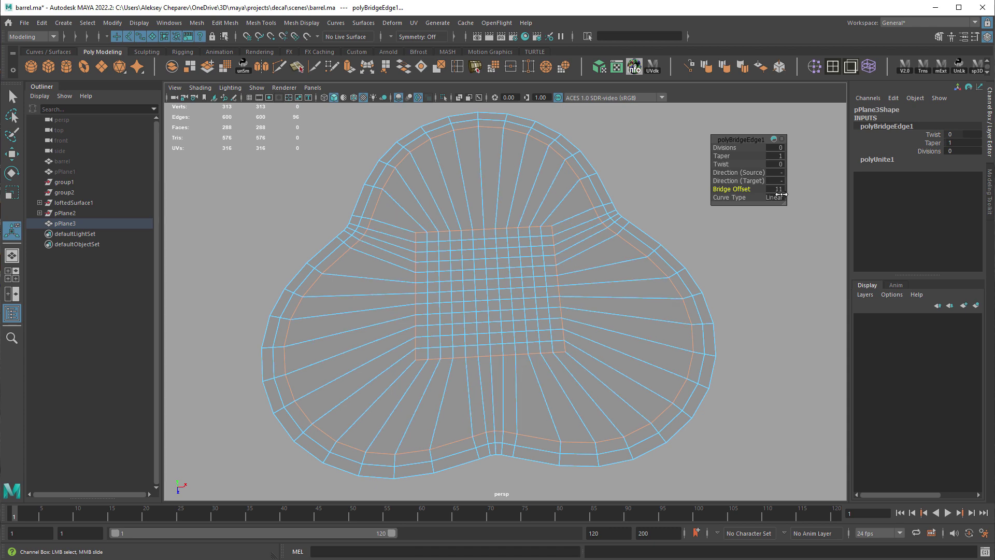
right_drag(539, 238, 587, 223)
key(alt+shift+d)
Step: Select the central grid's vertices and average them repeatedly with 10 iterations each until the grid spreads evenly inside the ring
alt+drag(553, 268, 545, 208)
right_drag(544, 207, 491, 207)
drag(395, 188, 596, 337)
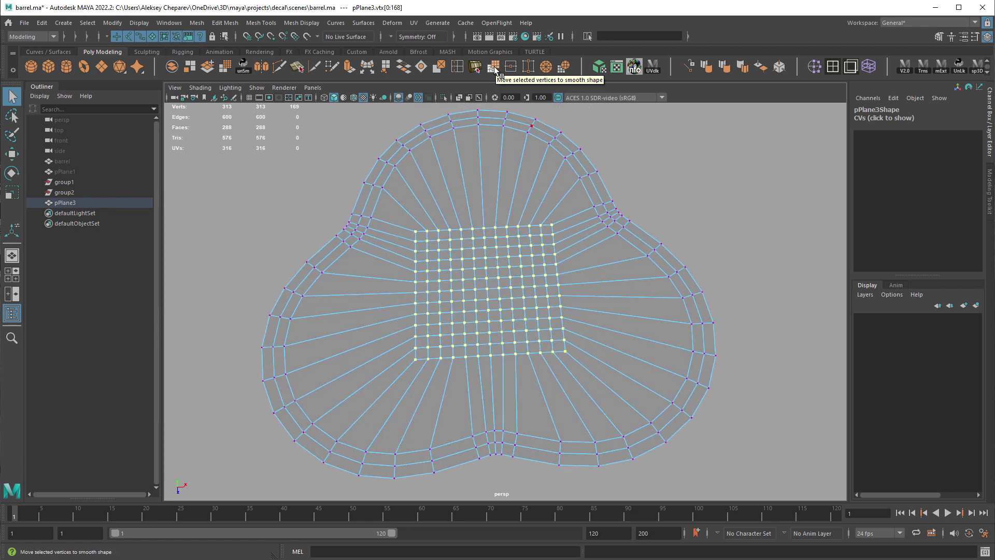
click(495, 70)
click(198, 24)
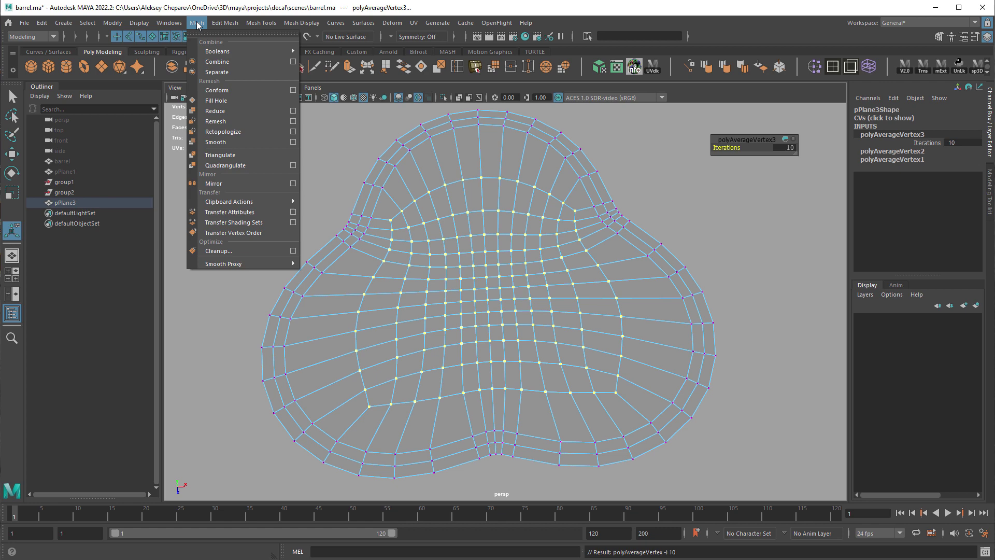
click(226, 23)
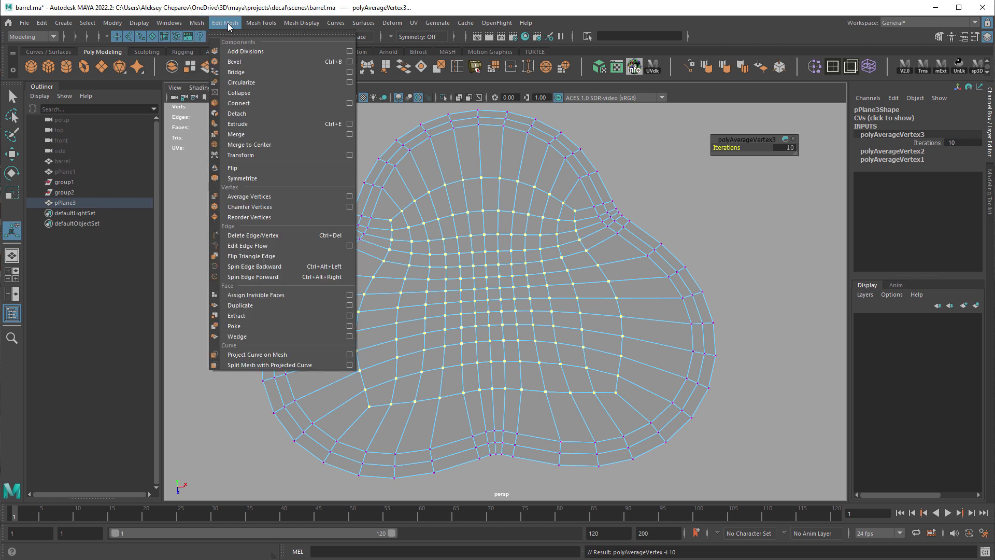
click(249, 197)
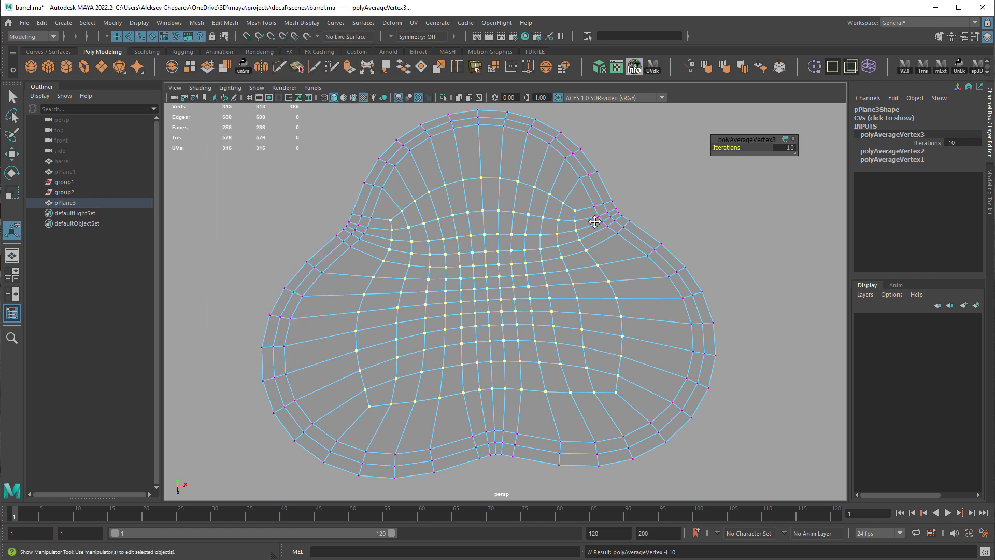
key(g)
key(g)
key(g)
key(g)
key(g)
key(g)
key(g)
key(g)
key(g)
key(g)
key(g)
key(g)
key(g)
key(g)
key(g)
key(g)
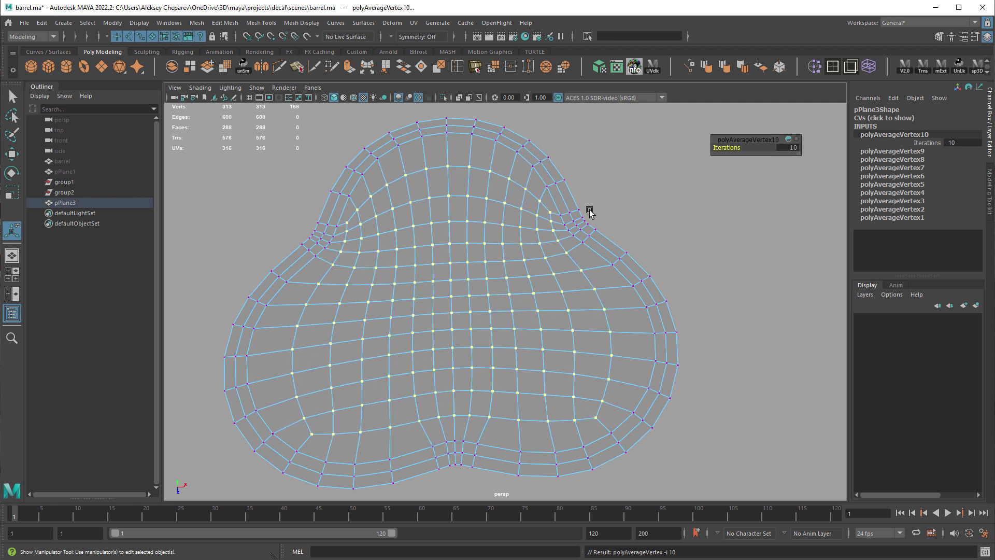
key(g)
key(g)
key(g)
key(g)
key(g)
key(g)
key(g)
key(g)
key(g)
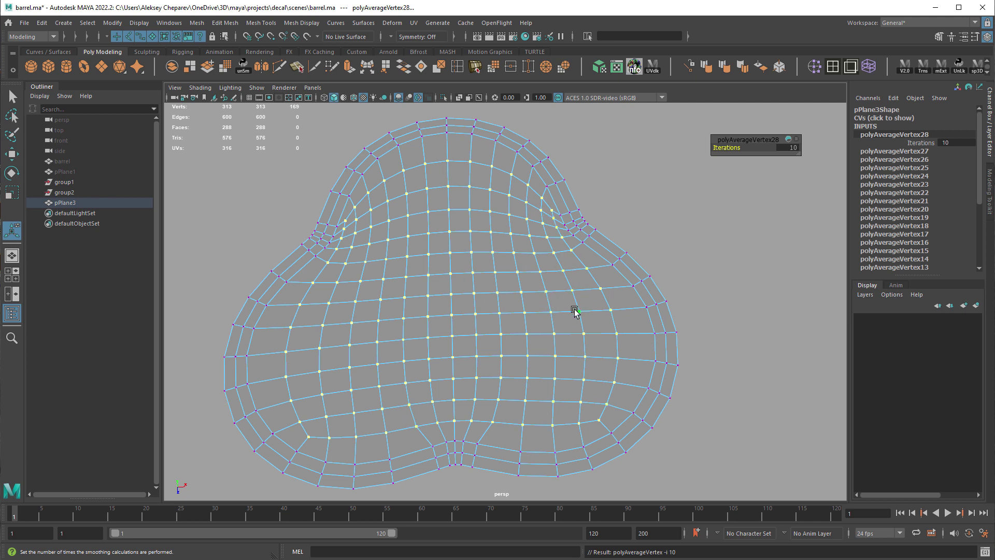
Step: Grow the vertex selection by one ring, average the vertices twice with 10 iterations, and return to object mode with nothing selected
key(shift+period)
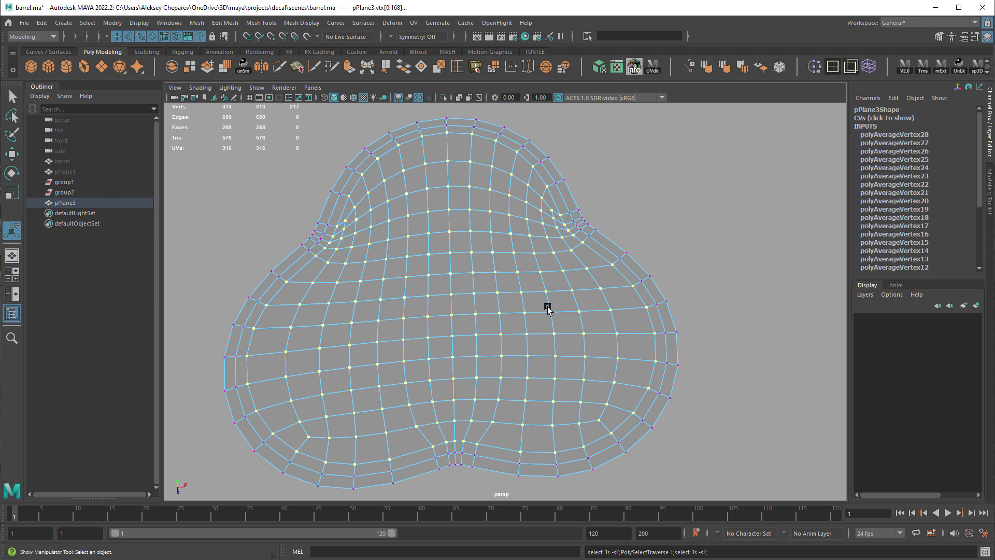
click(493, 68)
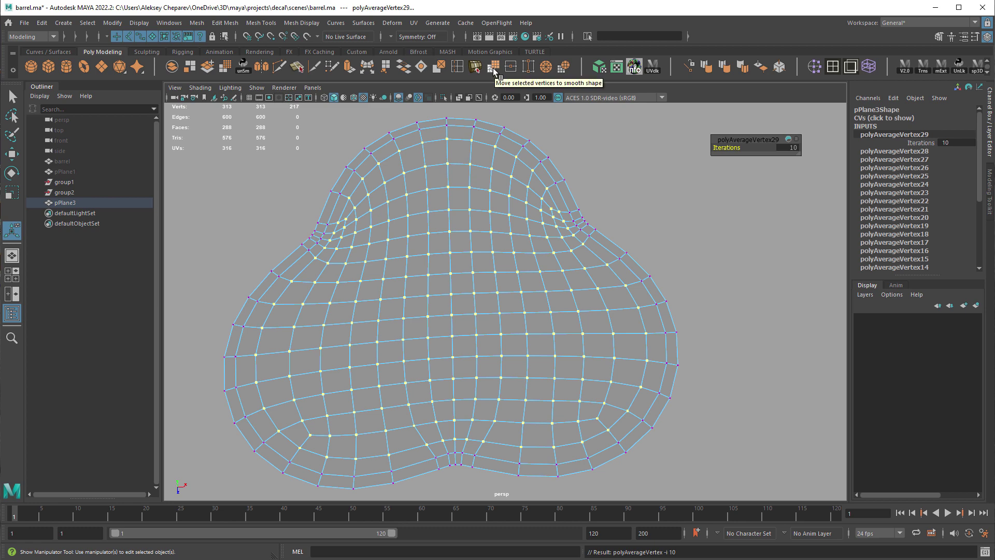
click(493, 67)
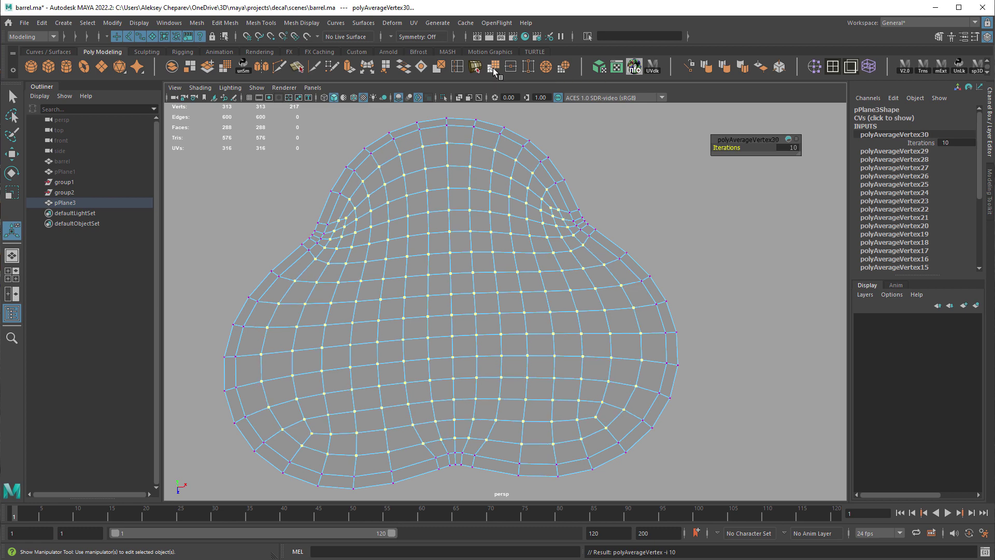
right_drag(526, 237, 575, 219)
click(694, 258)
Step: Select the smoothed decal mesh and unhide the textured biohazard plane
scroll(695, 258, down, 5)
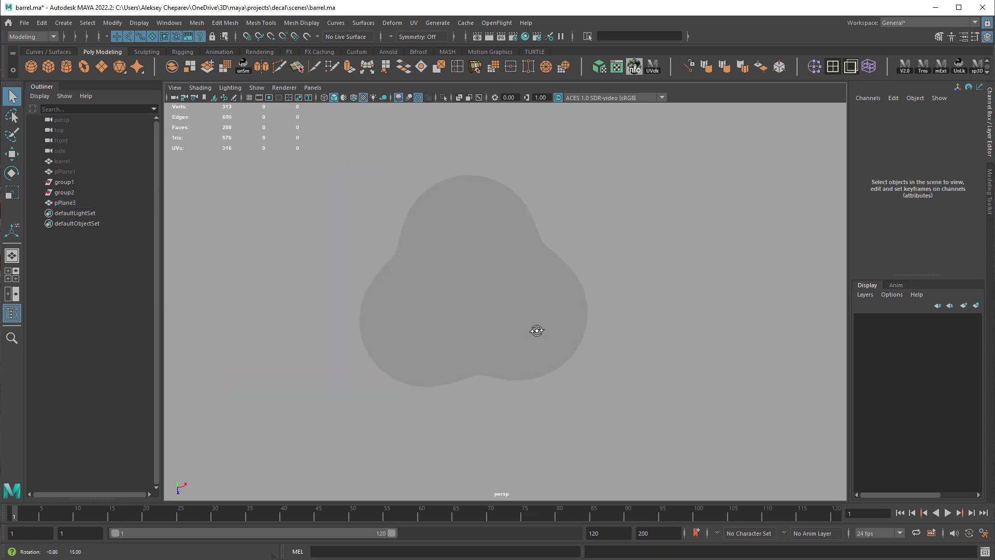
click(536, 331)
alt+drag(584, 366, 477, 293)
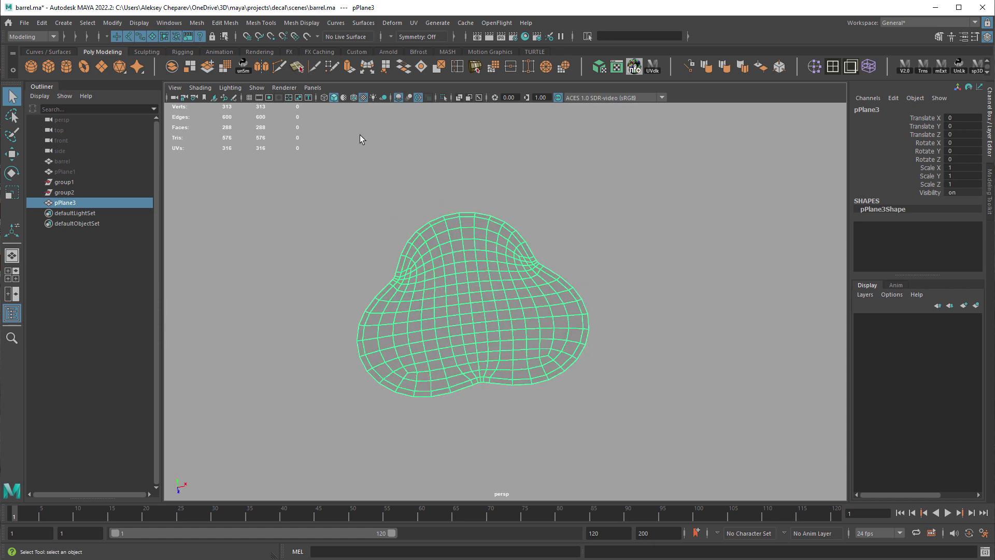
key(ctrl+shift+h)
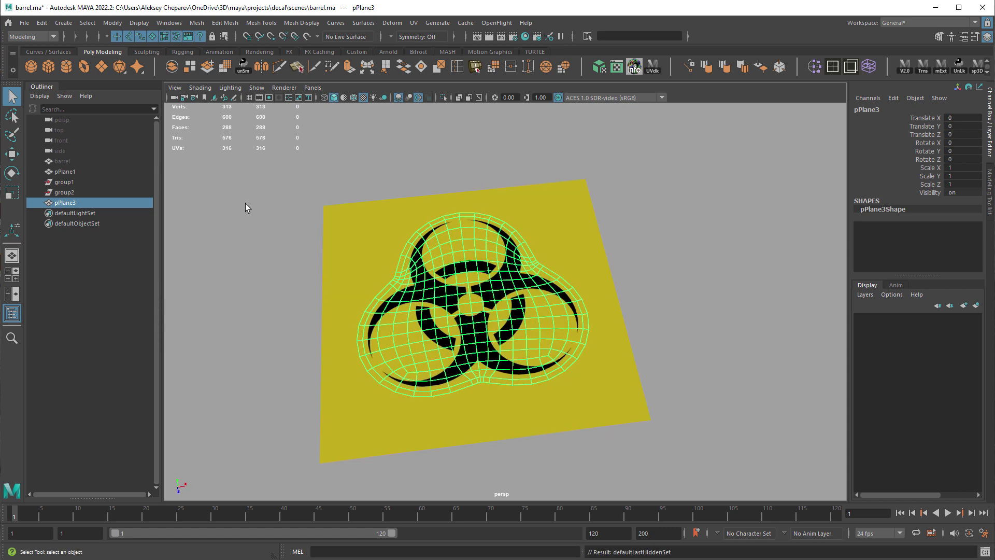
Step: Select the yellow biohazard plane and show its UVs in the UV Editor
click(570, 232)
alt+drag(571, 232, 533, 306)
alt+middle_drag(565, 293, 576, 256)
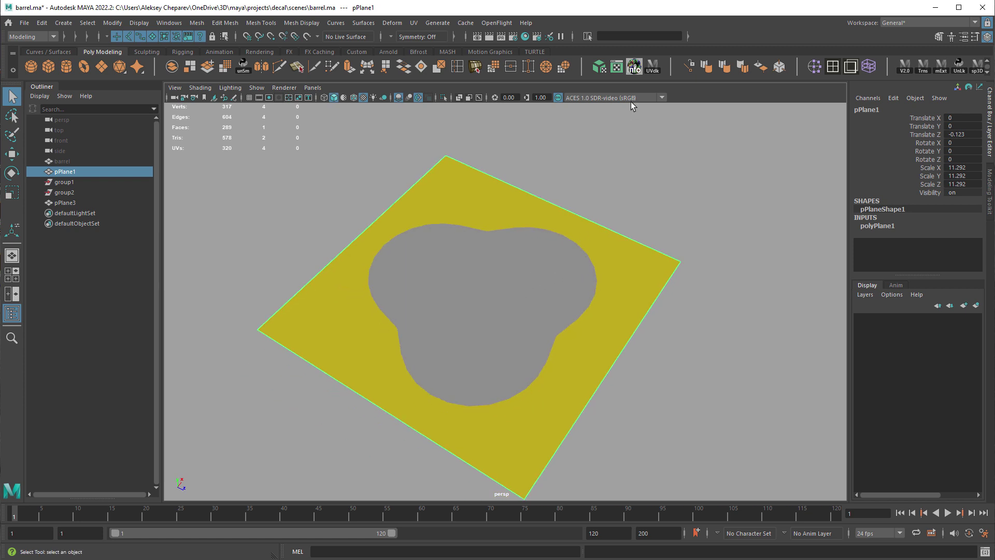
click(616, 66)
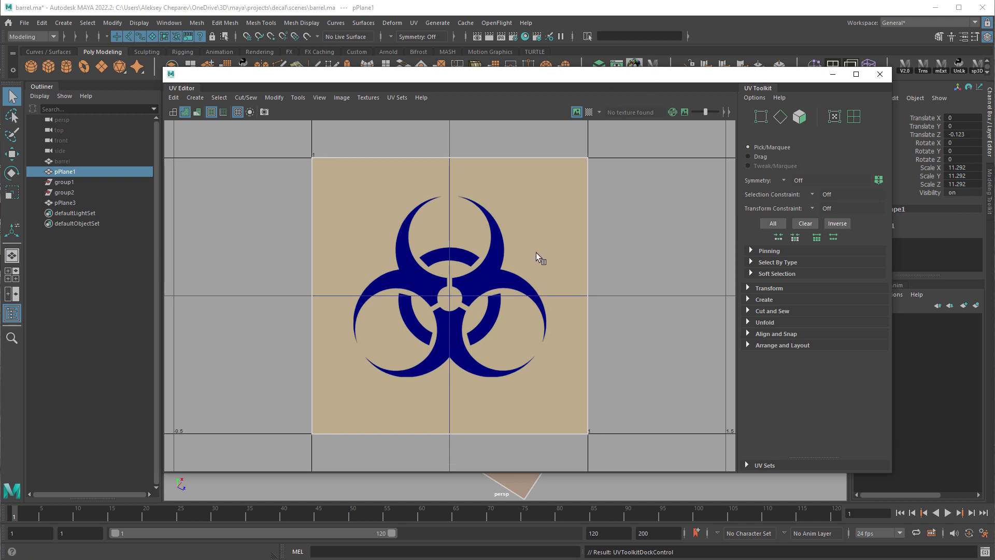
Step: Close the UV Editor, select the smoothed decal mesh, and show textures in the viewport
click(880, 73)
shift+click(518, 290)
alt+drag(513, 295, 620, 259)
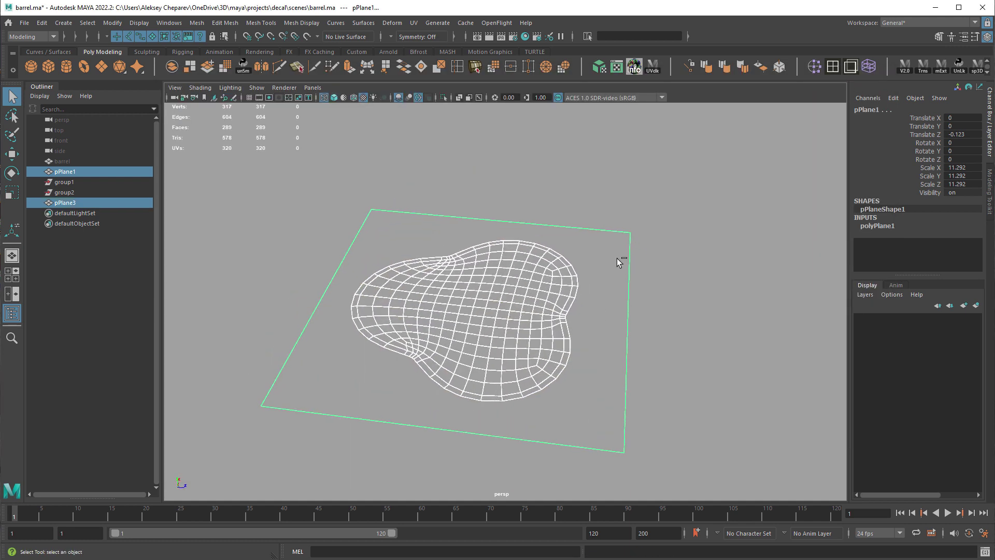
click(514, 297)
key(6)
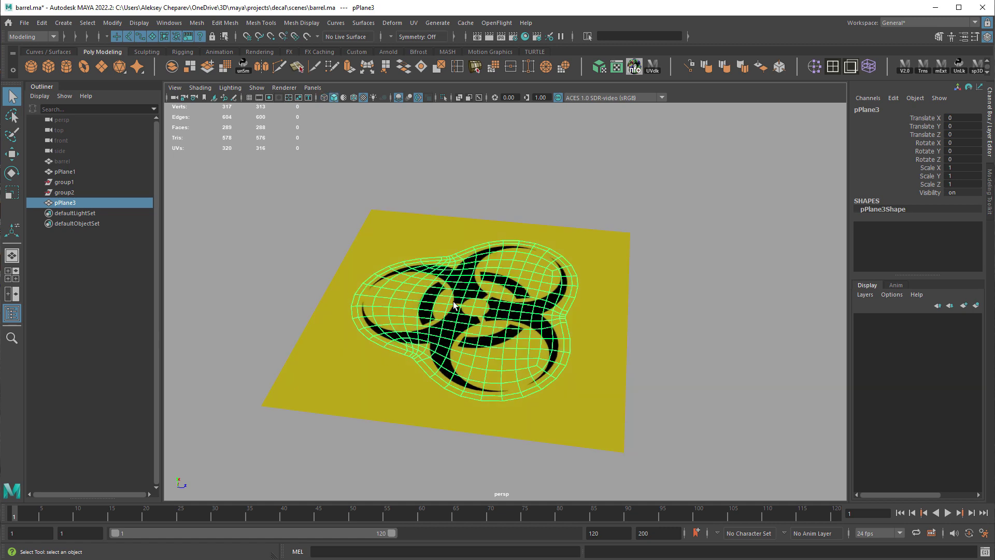
Step: Extrude all faces of the decal mesh slightly upward to give it thickness
alt+drag(455, 301, 633, 304)
alt+middle_drag(633, 305, 636, 217)
alt+drag(636, 216, 625, 252)
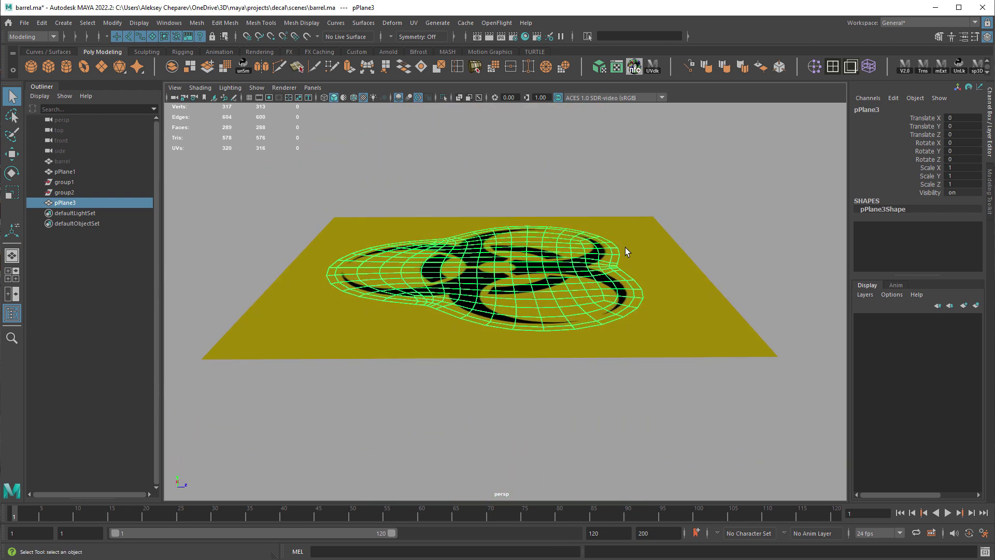
alt+drag(547, 242, 545, 254)
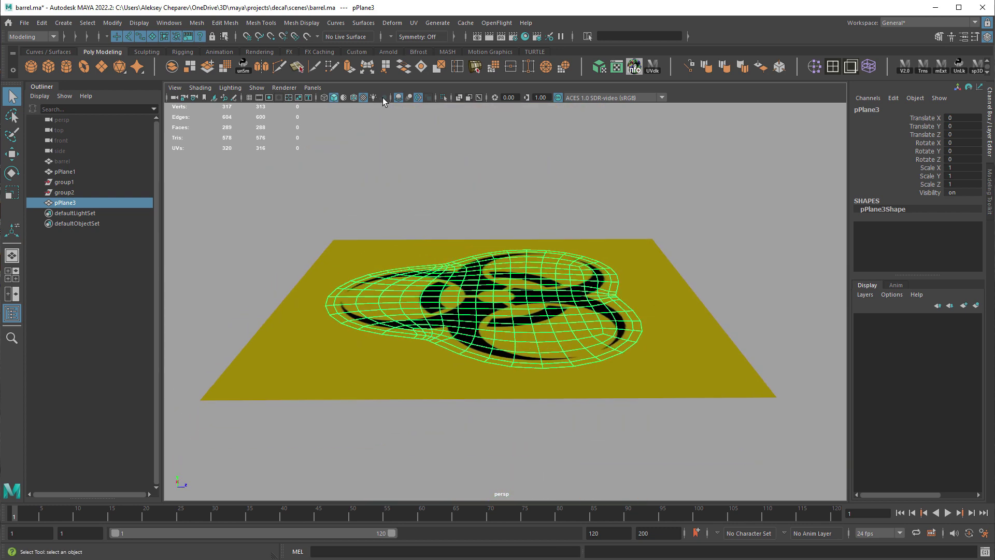
click(348, 66)
scroll(437, 240, up, 3)
key(w)
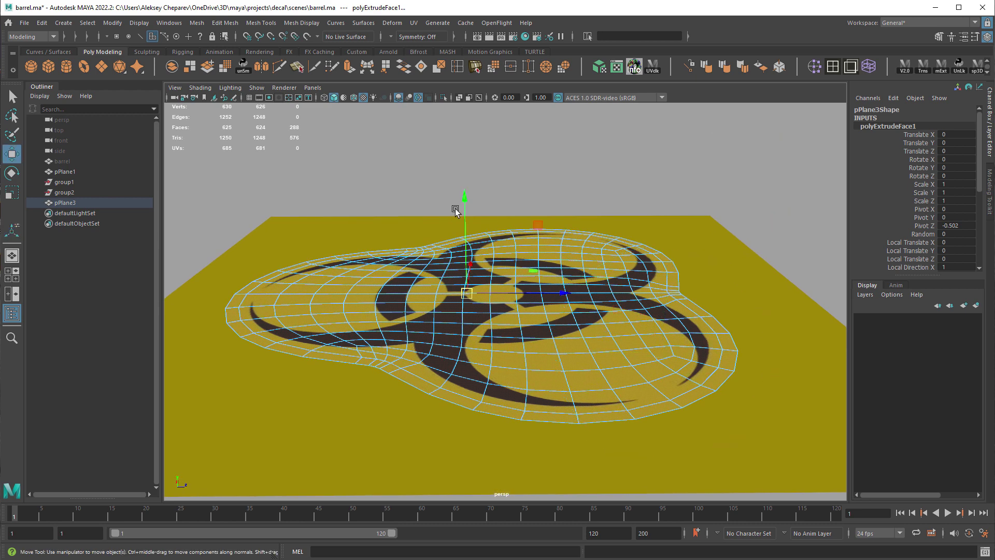
drag(466, 201, 467, 192)
key(q)
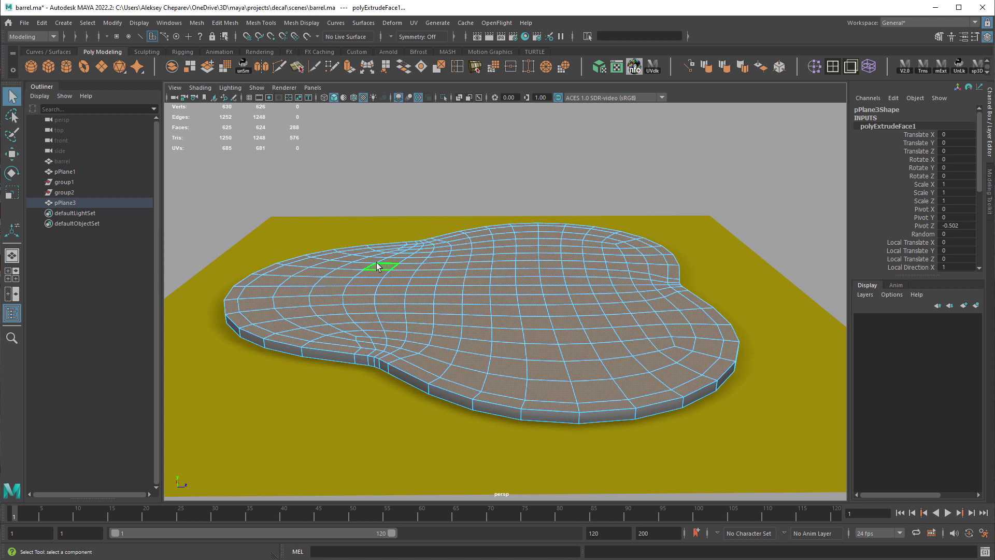
Step: Bevel the upper border edge loop of the extruded decal with chamfer off and a fraction of 0.6
right_drag(382, 262, 378, 230)
double_click(323, 361)
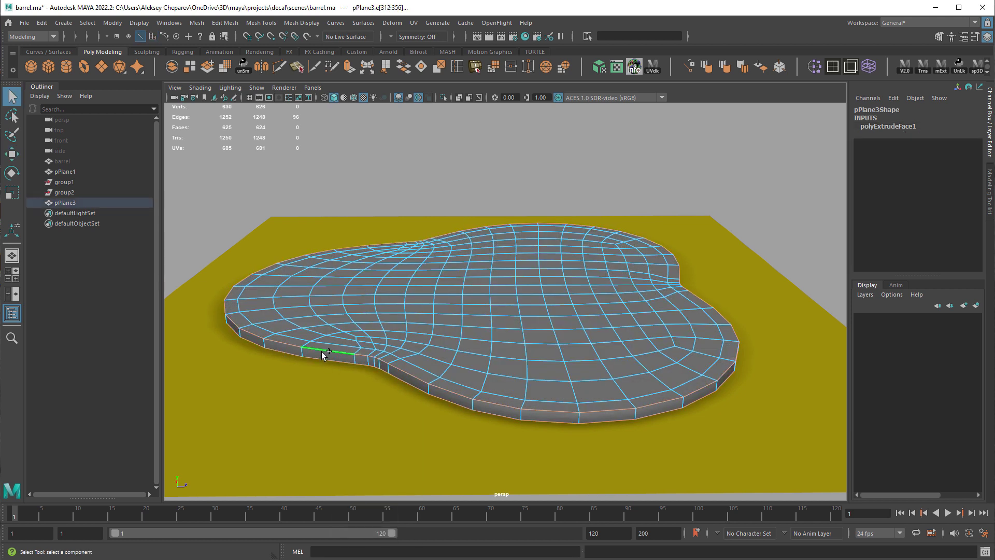
shift+right_drag(441, 153, 487, 154)
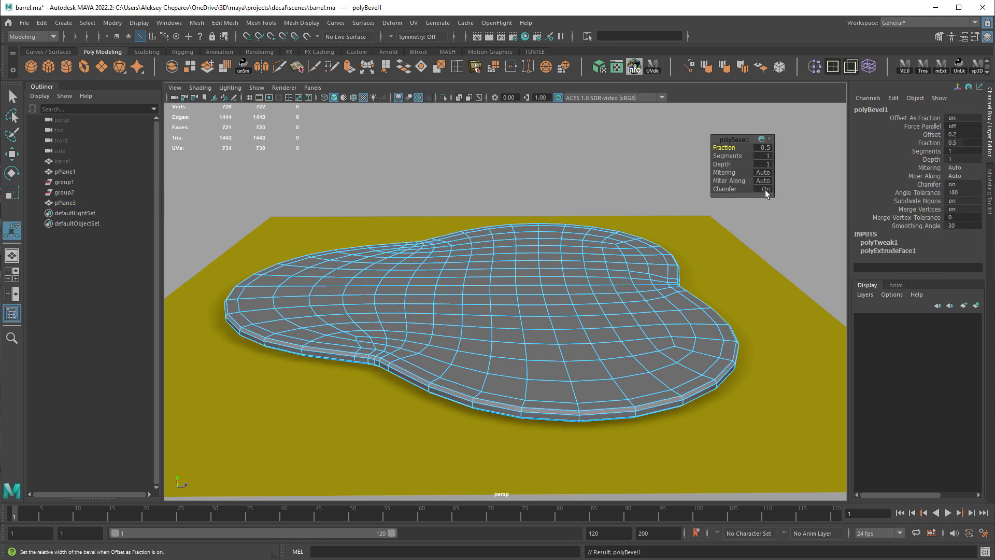
click(765, 190)
scroll(589, 400, up, 5)
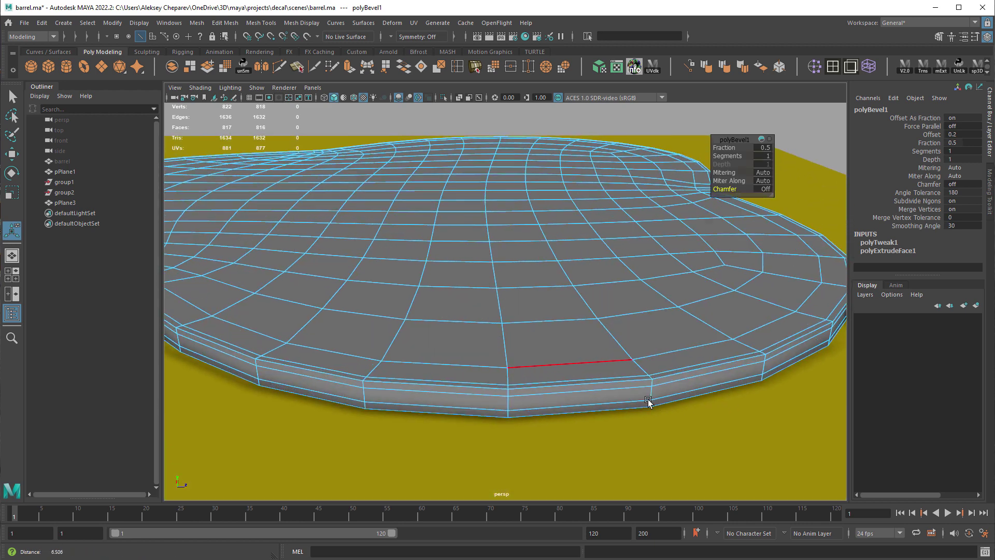
mouse_move(723, 147)
mouse_down()
mouse_move(714, 150)
mouse_move(726, 149)
mouse_up()
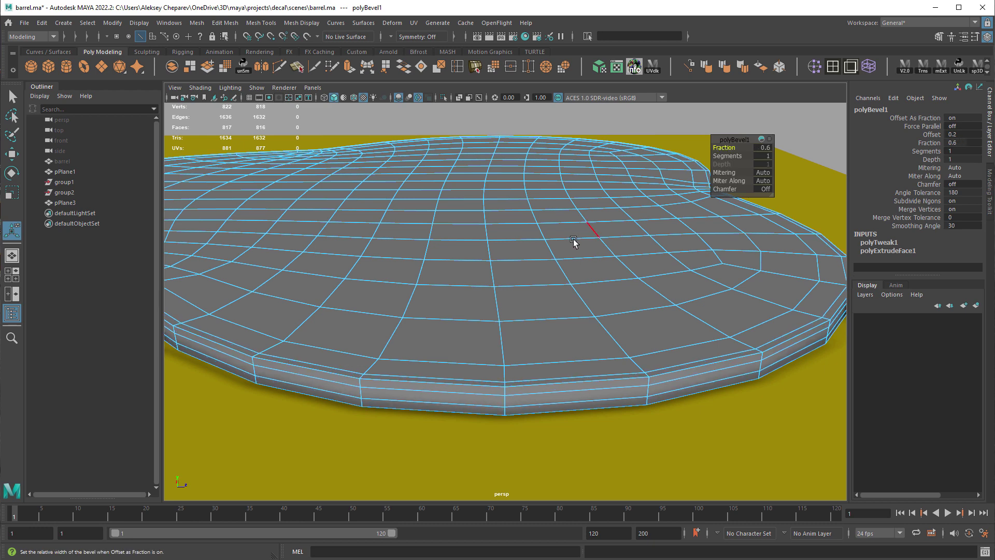
Step: Return to object mode, soften the beveled decal's edges based on face angle, and reselect the mesh
right_drag(573, 241, 617, 228)
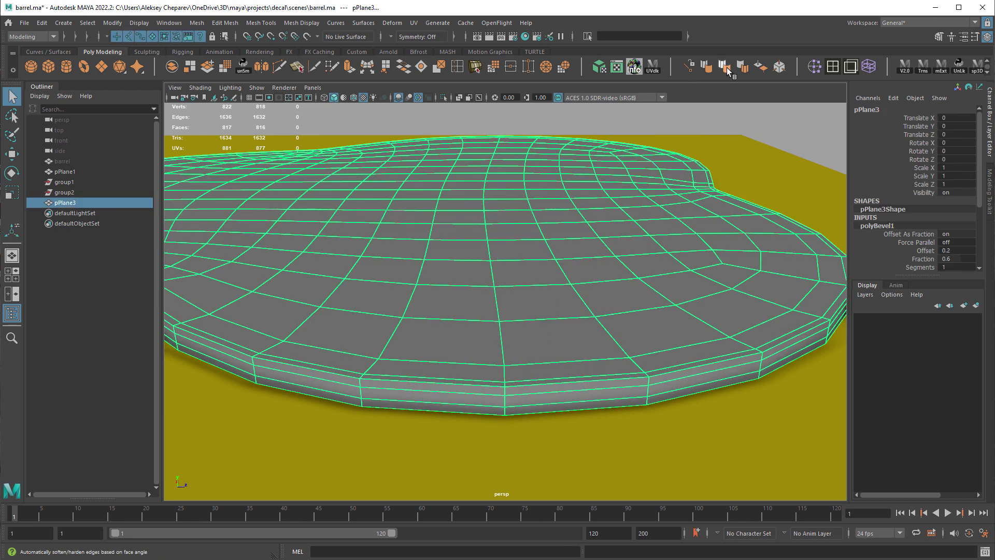
click(727, 67)
click(302, 23)
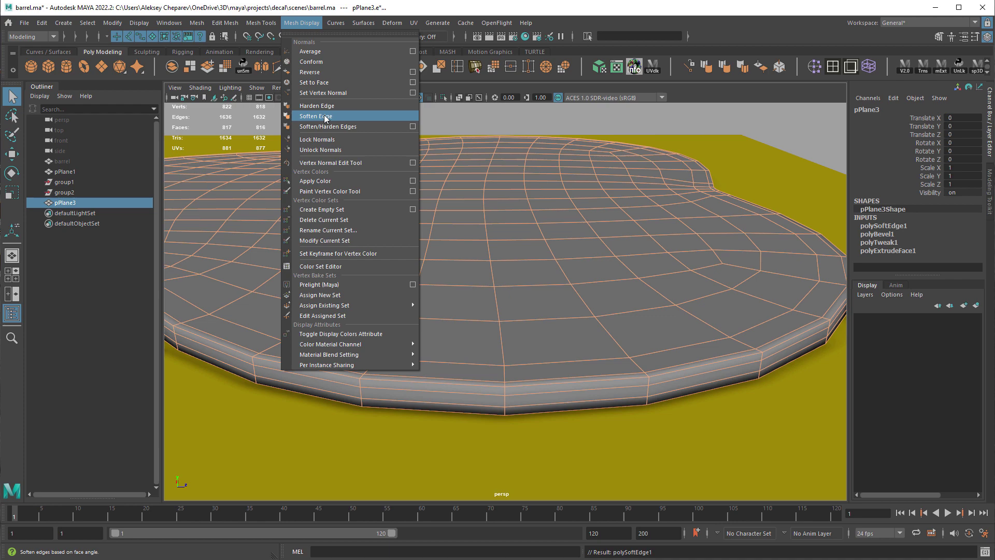
click(659, 142)
click(639, 188)
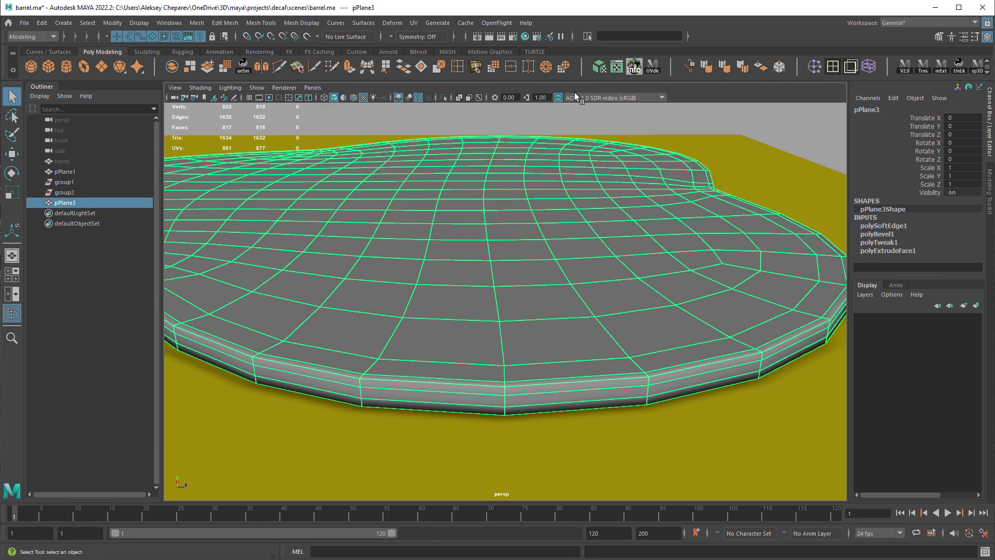
Step: Isolate the decal mesh and delete all the faces of its flat underside
click(443, 97)
alt+drag(749, 362, 709, 290)
alt+middle_drag(708, 291, 686, 379)
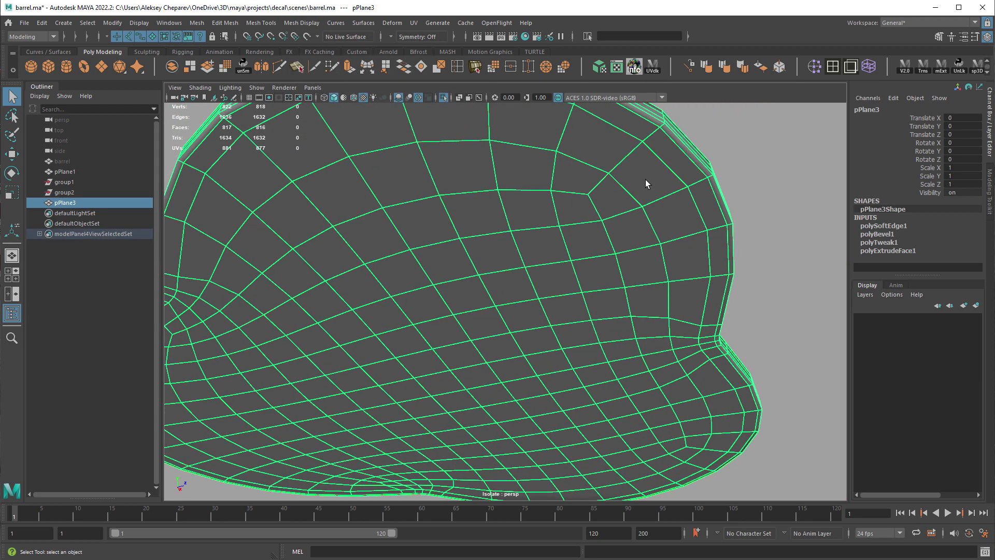
key(F11)
click(672, 145)
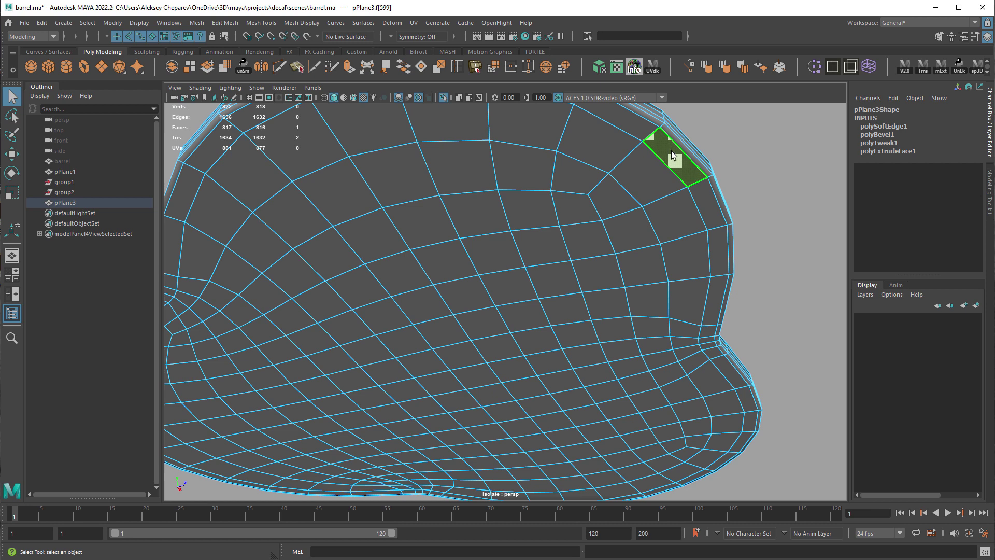
double_click(707, 202)
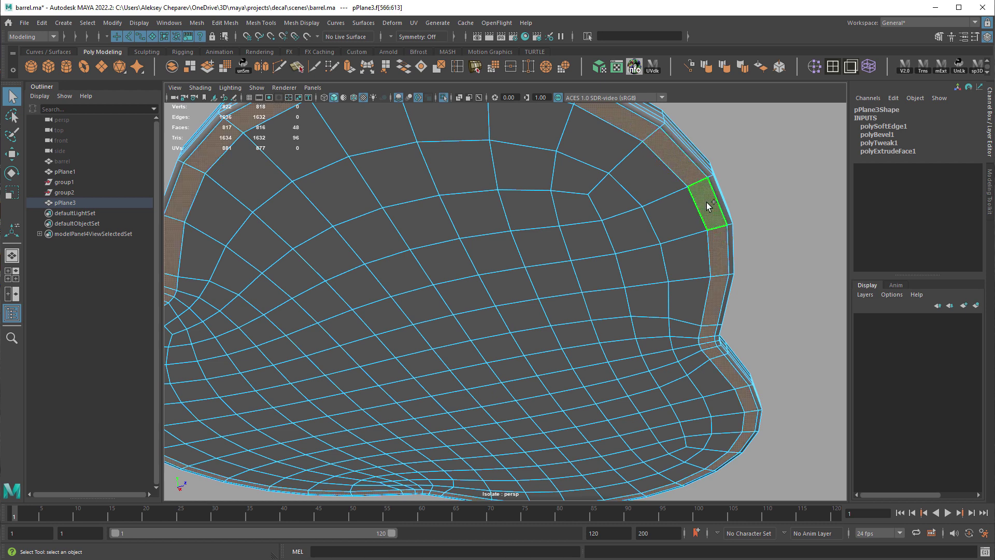
key(Delete)
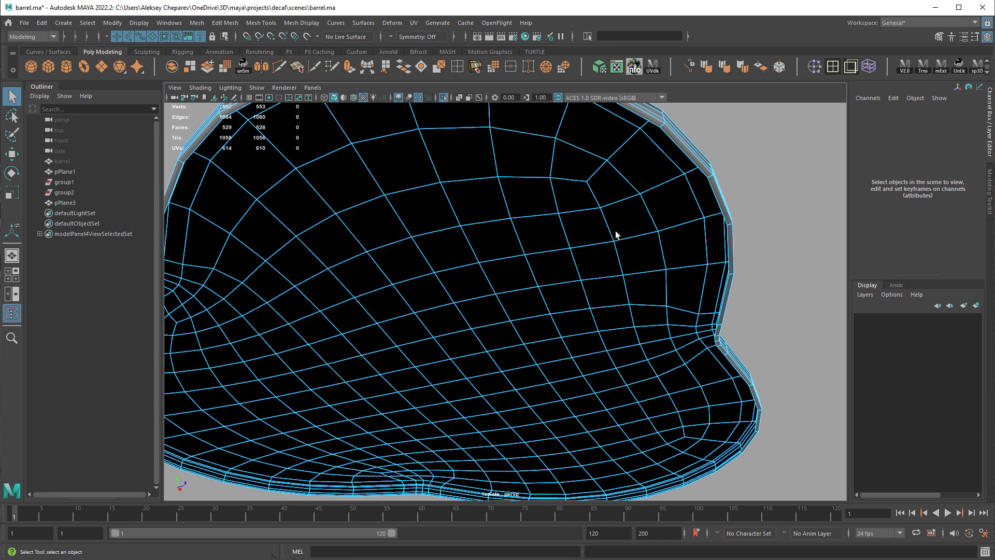
Step: Return to object mode, turn on smooth preview for the decal mesh, and examine its rounded edges with nothing selected
right_drag(639, 227, 667, 205)
alt+drag(676, 227, 580, 311)
click(698, 387)
click(655, 344)
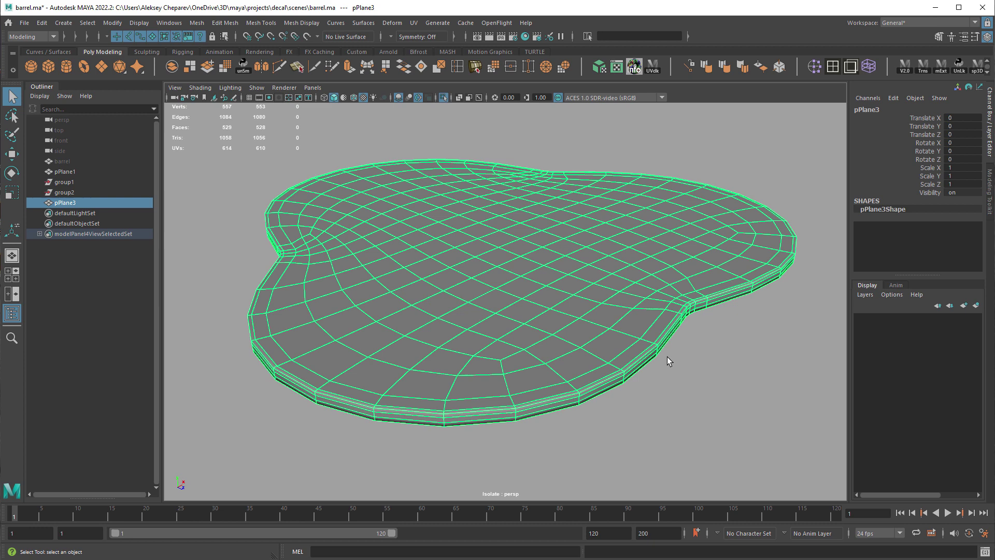
key(3)
click(737, 387)
alt+right_drag(738, 387, 638, 322)
alt+drag(638, 322, 591, 228)
click(618, 67)
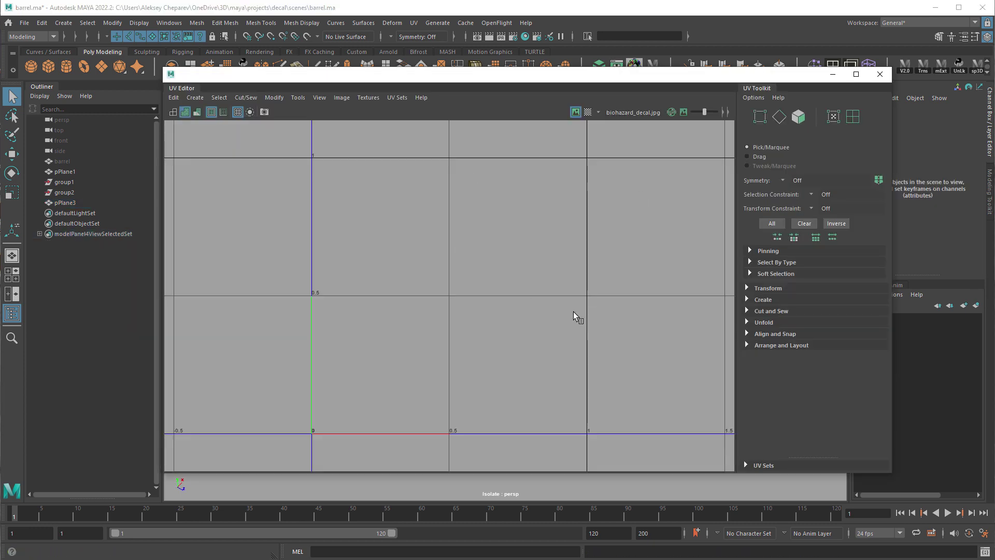
alt+right_drag(586, 296, 373, 248)
alt+middle_drag(373, 248, 441, 248)
click(879, 75)
alt+drag(594, 273, 571, 243)
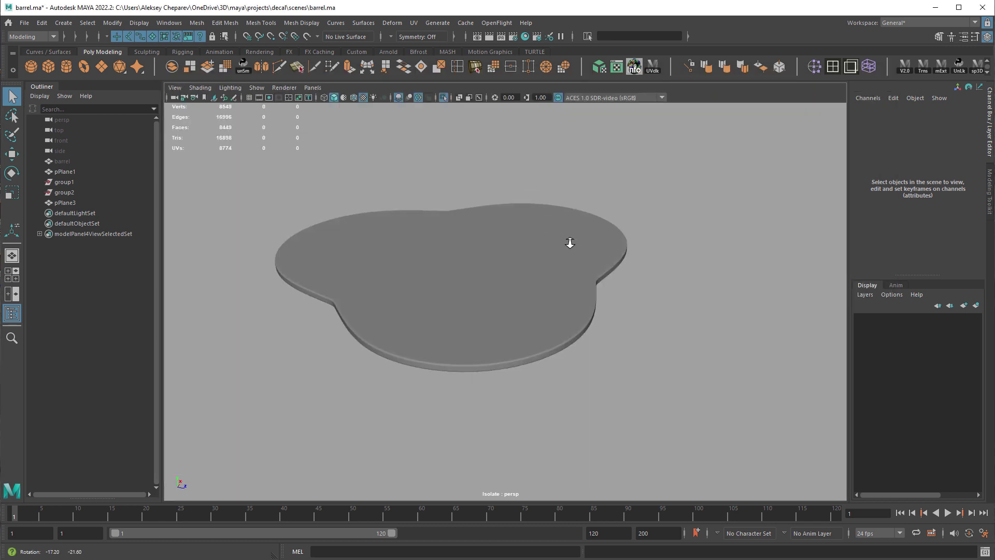
Step: Exit isolation, select the yellow biohazard plane together with the decal mesh, and turn off smooth preview
alt+right_drag(570, 242, 586, 272)
key(ctrl+shift+h)
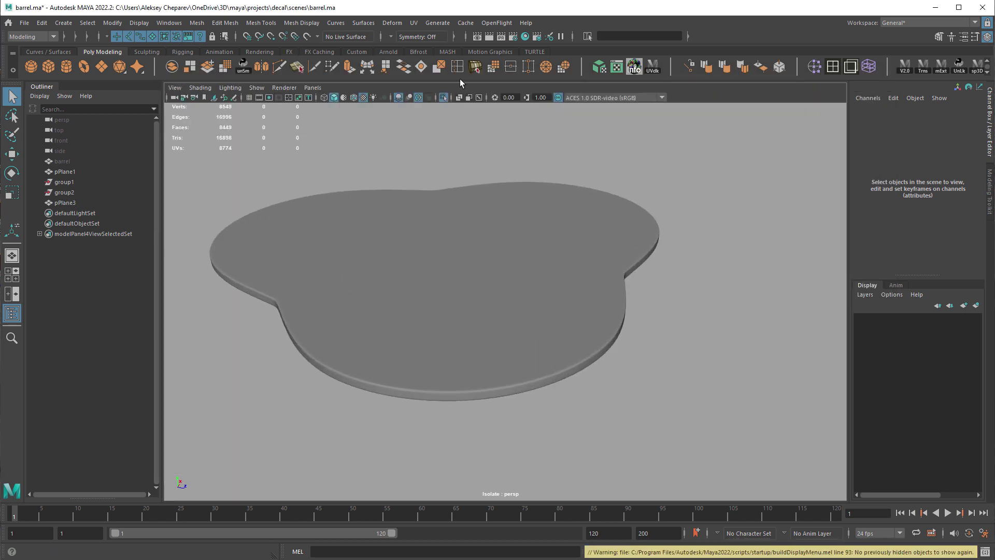
click(443, 98)
click(673, 279)
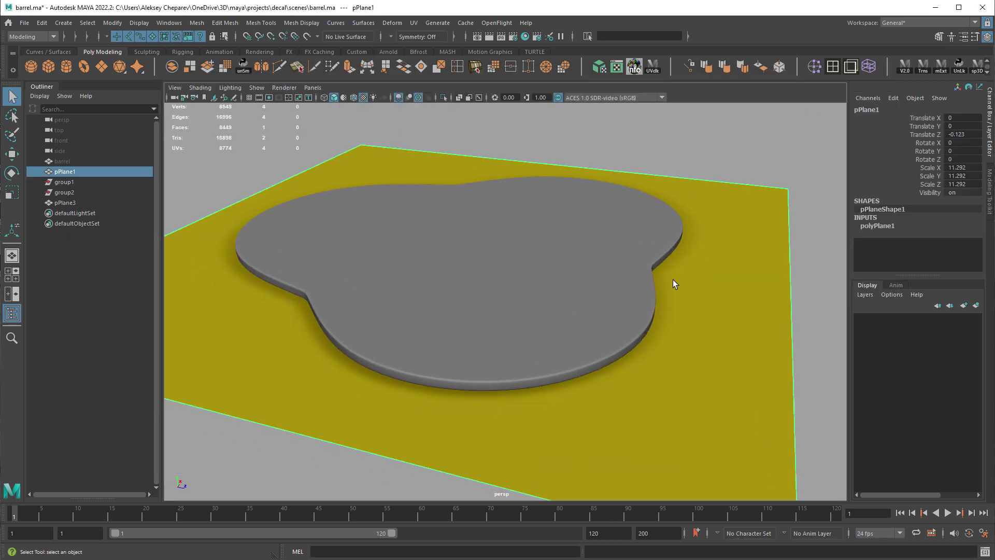
shift+click(636, 245)
key(1)
Step: Apply a planar UV projection from the Y axis to both meshes, fitted to the bounding box and keeping the image width/height ratio
alt+drag(604, 258, 741, 317)
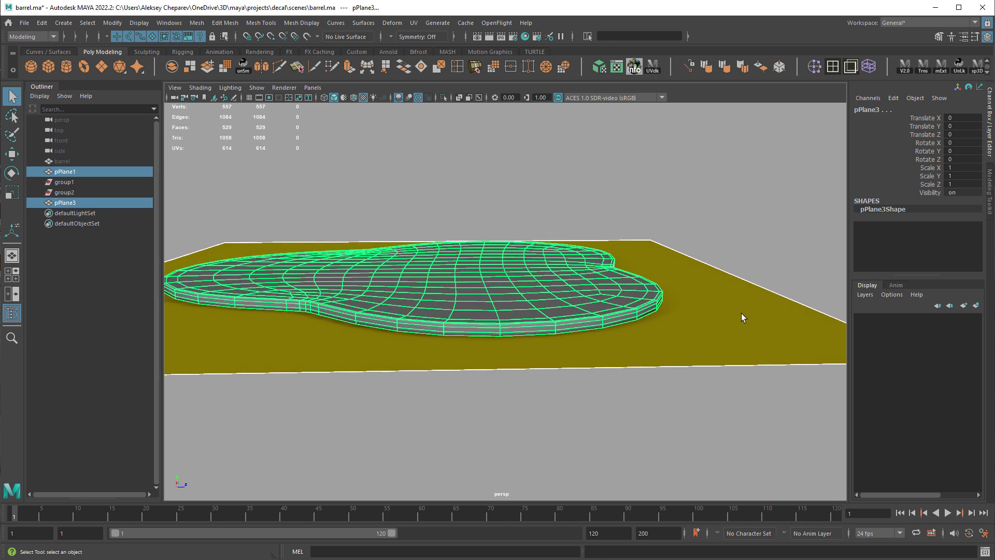
alt+drag(692, 281, 589, 127)
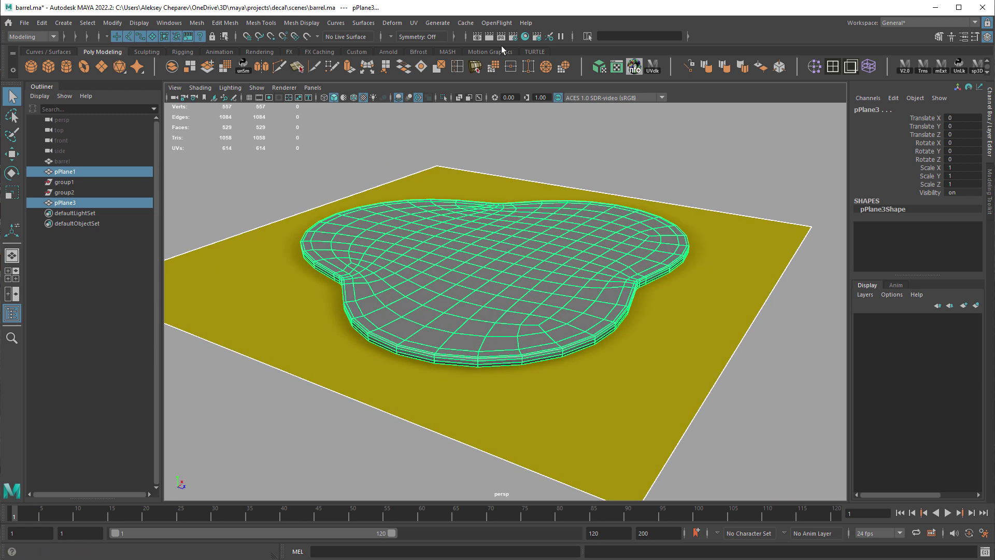
alt+right_drag(729, 309, 669, 306)
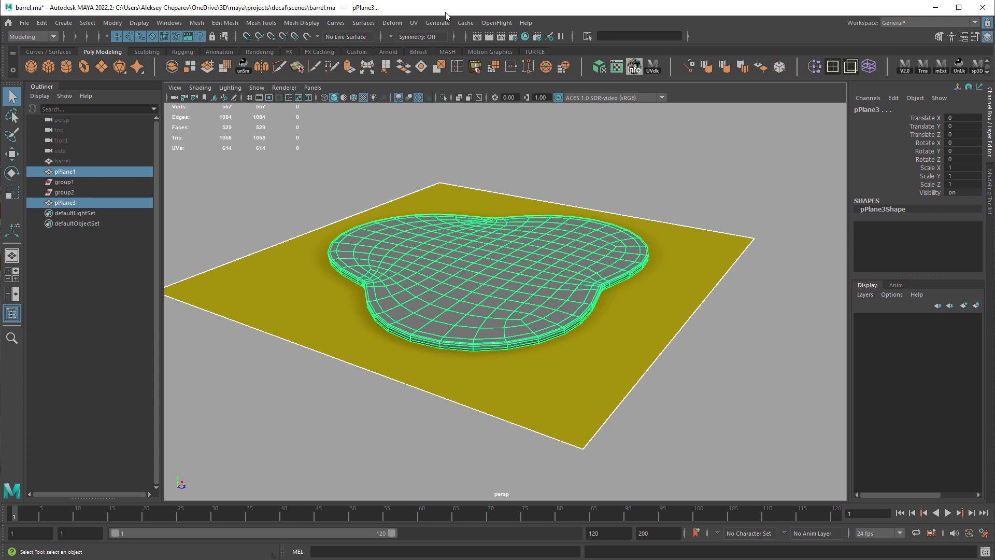
click(414, 23)
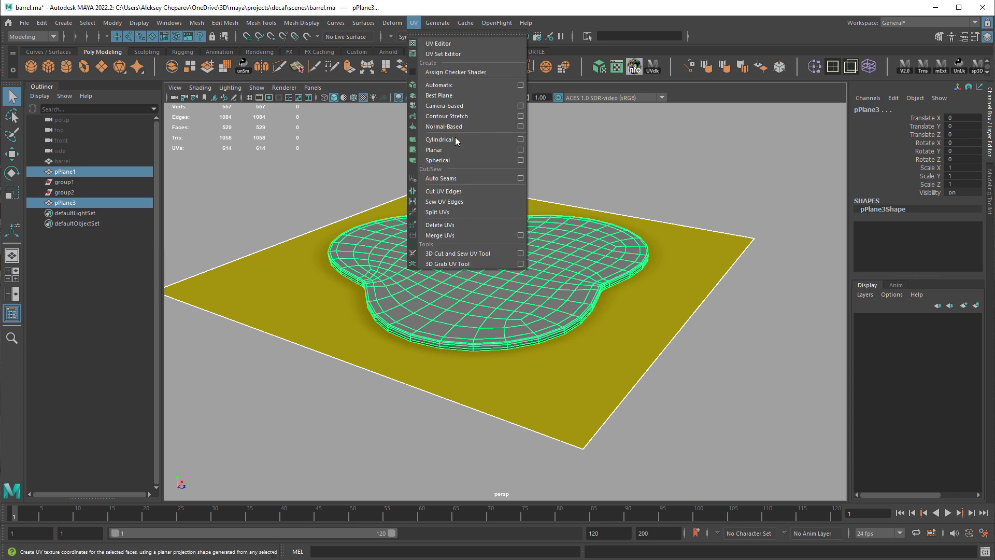
click(520, 150)
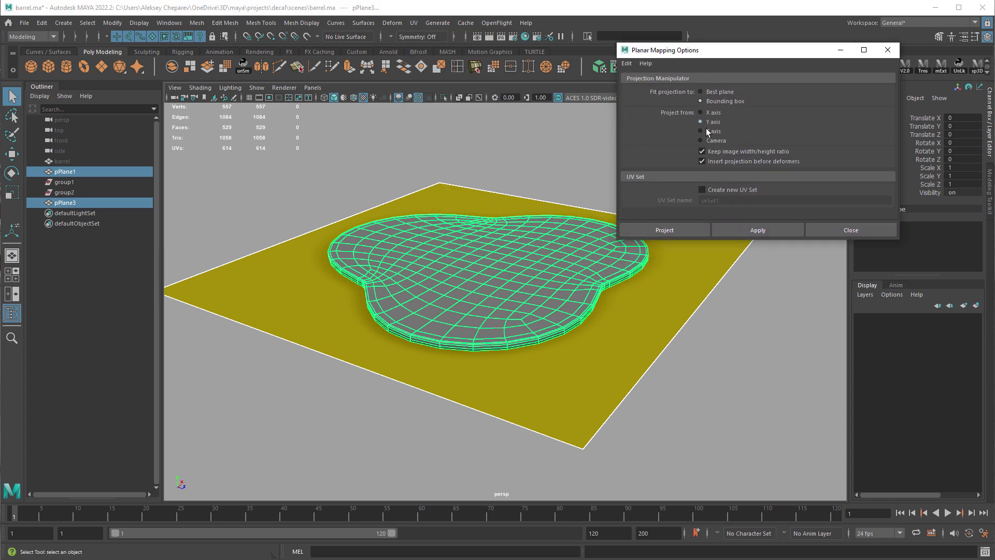
alt+middle_drag(523, 201, 495, 256)
scroll(497, 254, down, 1)
alt+drag(473, 325, 474, 291)
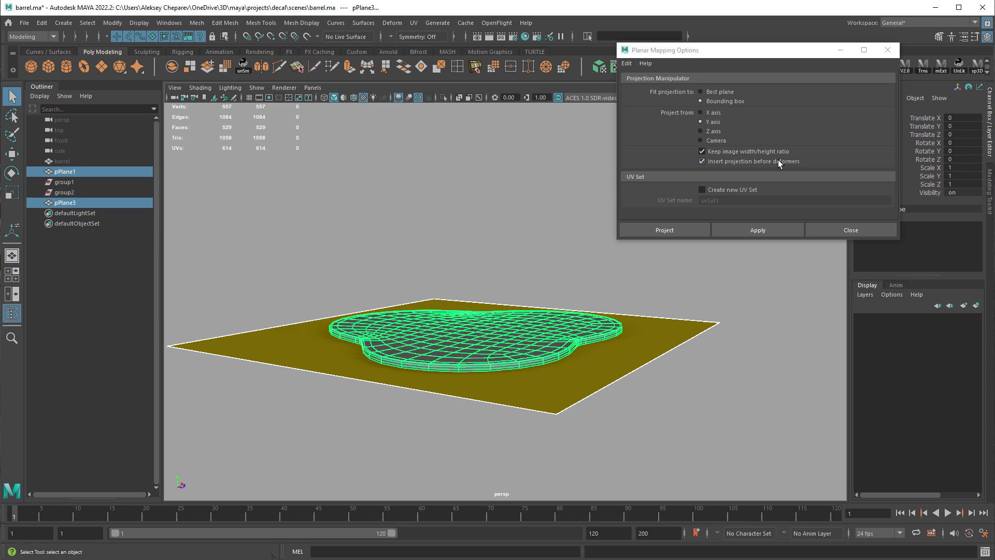
alt+drag(506, 224, 802, 110)
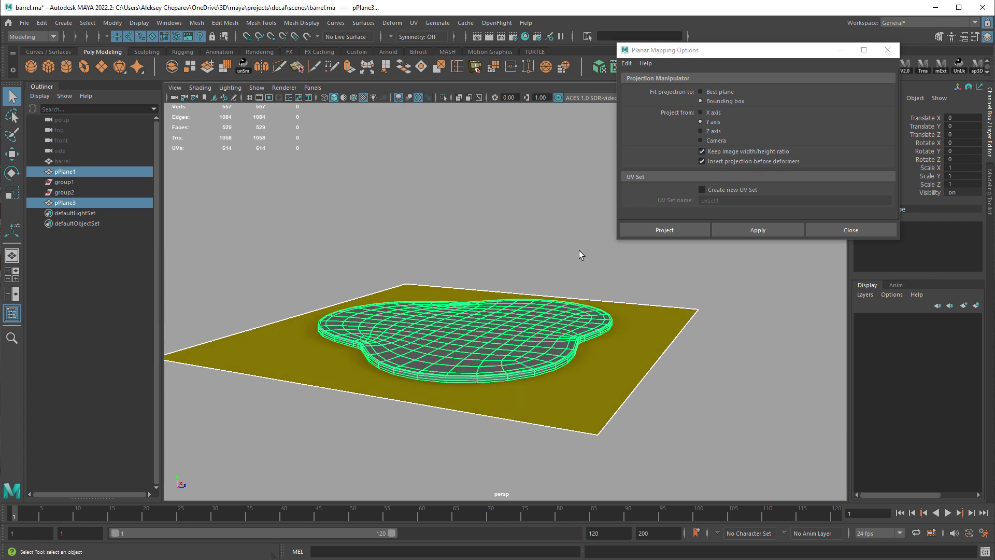
click(762, 228)
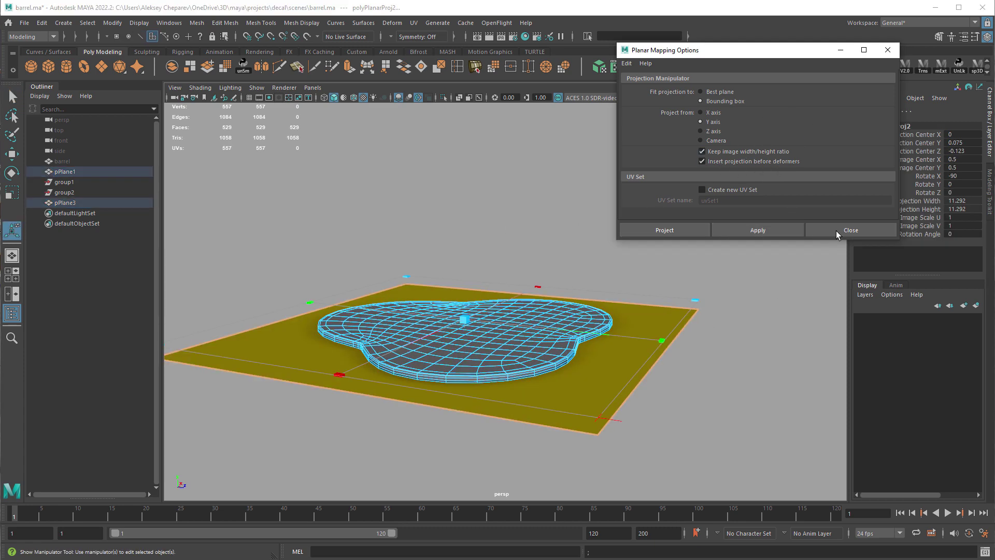
Step: Return to object mode and check how both meshes' UVs line up with the biohazard texture in the UV Editor
alt+drag(639, 327, 658, 322)
alt+drag(681, 361, 649, 360)
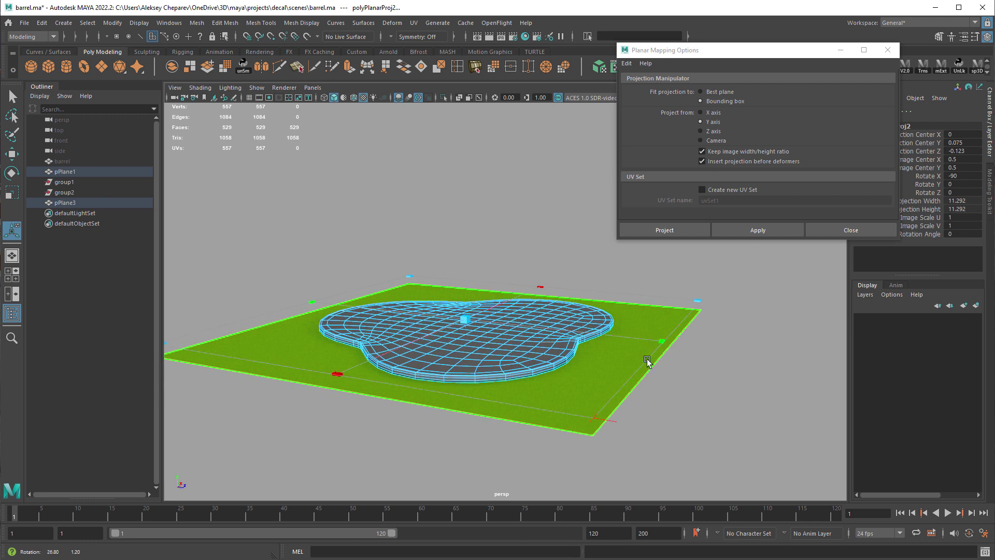
right_drag(495, 195, 553, 176)
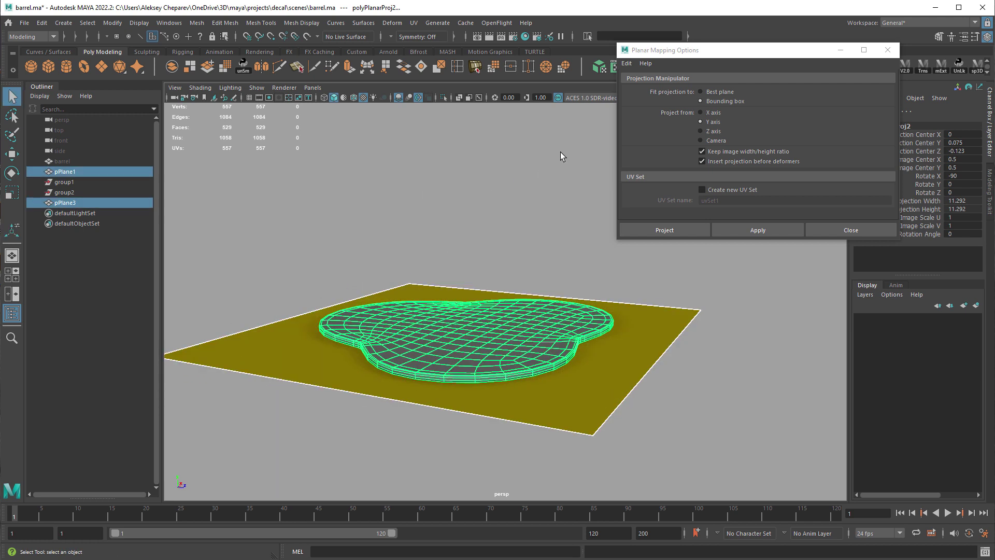
click(615, 64)
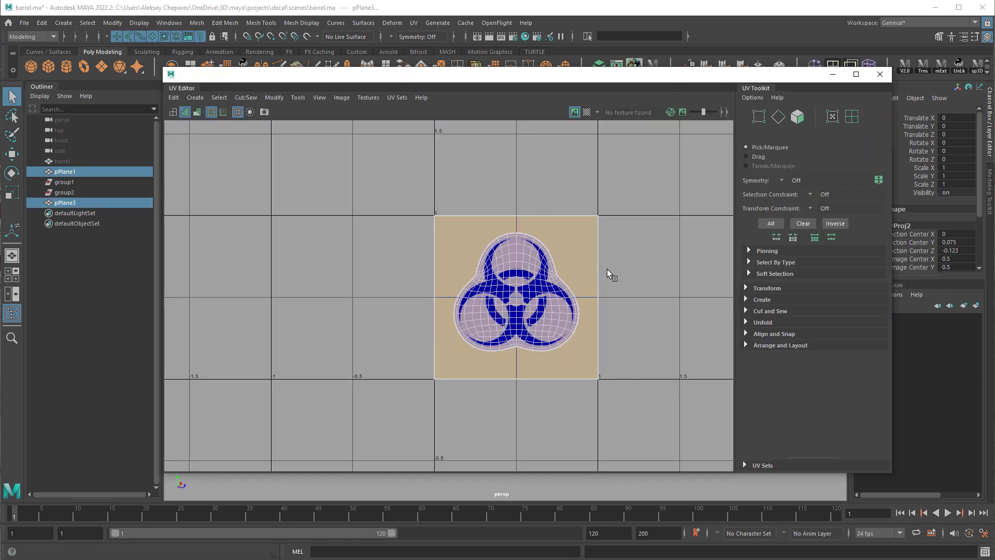
scroll(404, 259, up, 4)
alt+middle_drag(704, 325, 560, 286)
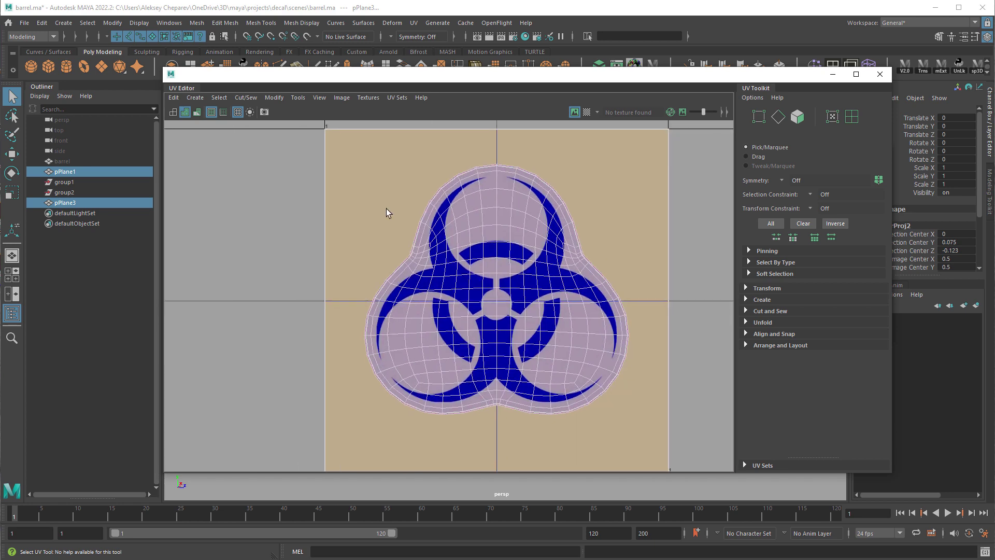
click(879, 74)
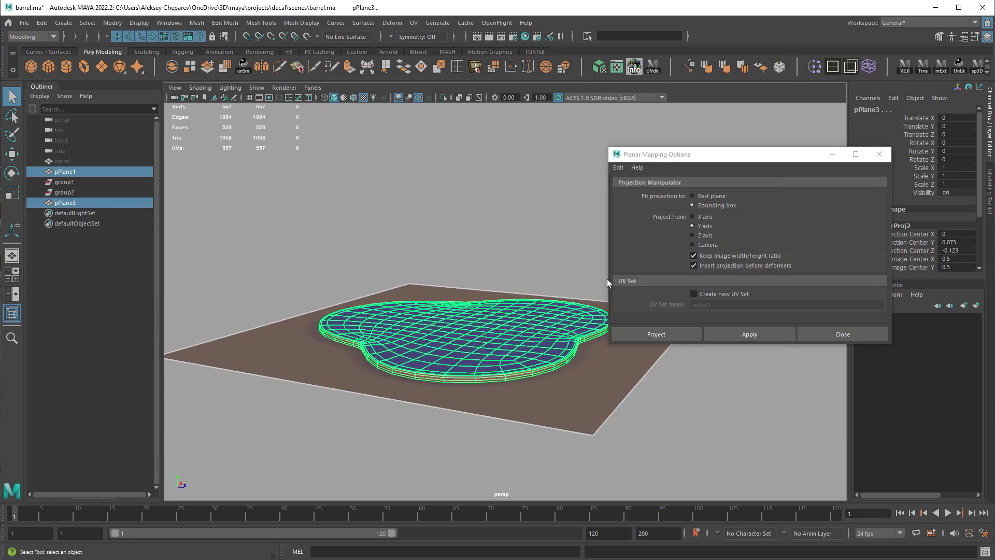
Step: Select the edge loop around the upper rim of the decal mesh's side wall and cut the UVs along it
right_drag(484, 204, 531, 191)
click(524, 223)
alt+drag(524, 224, 493, 317)
click(493, 316)
alt+right_drag(493, 318, 679, 412)
right_click(462, 408)
click(462, 380)
double_click(466, 420)
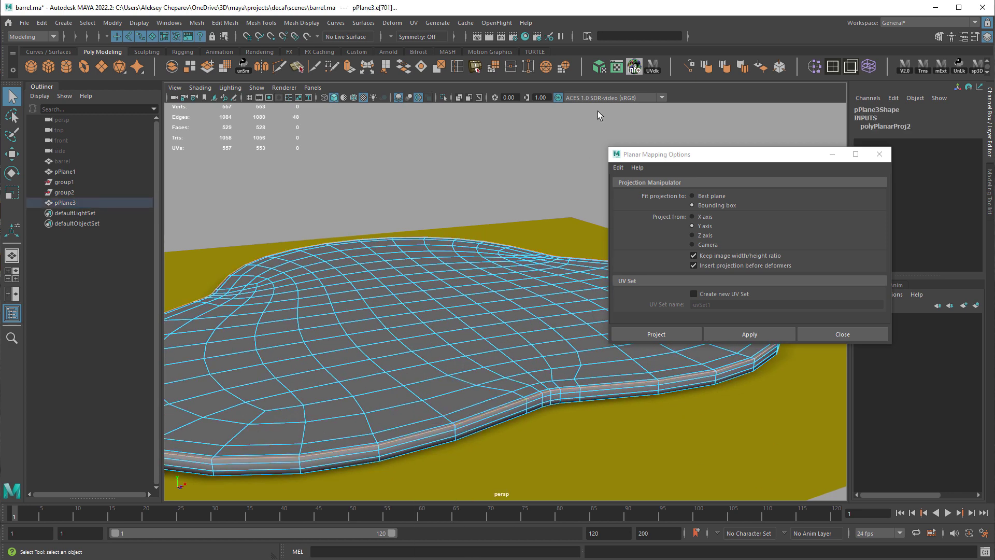
click(618, 67)
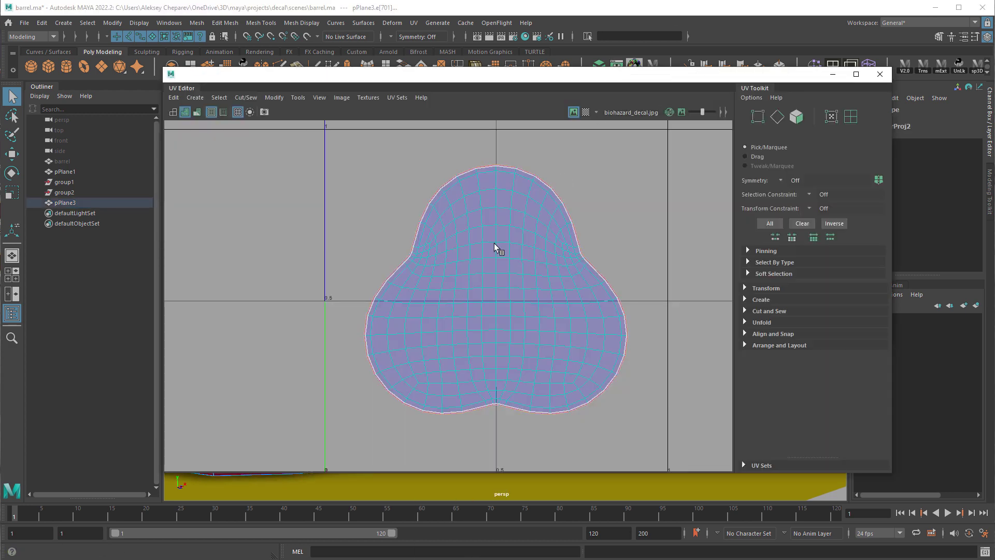
scroll(503, 239, up, 1)
shift+right_click(626, 173)
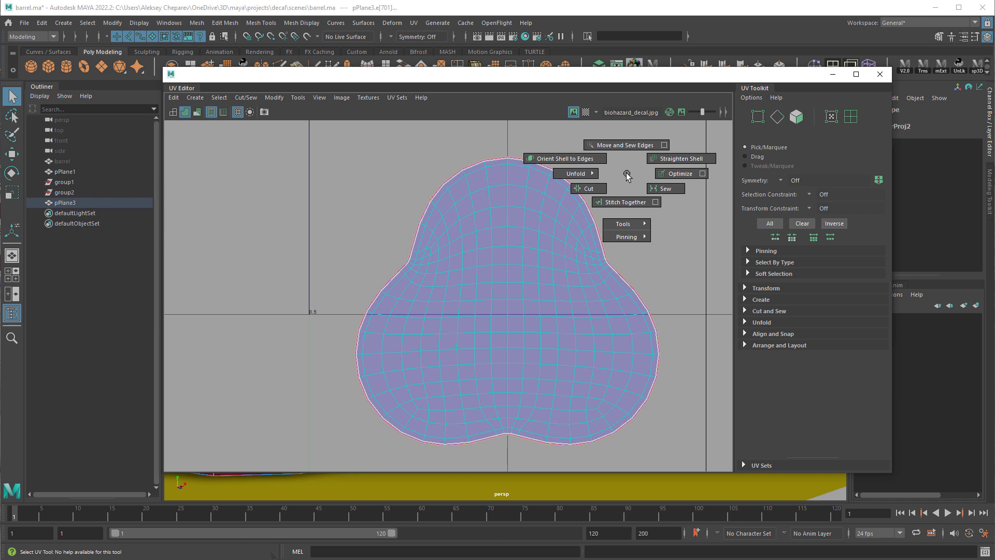
click(589, 188)
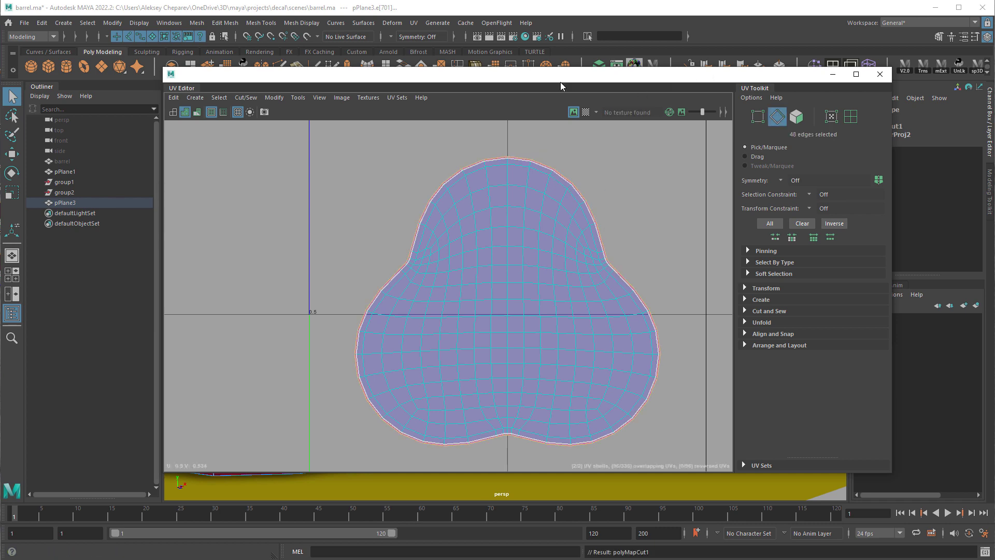
click(880, 74)
Step: Select the UV shell of the decal's side wall and move it outside the 0–1 tile, beside the top face's shell
scroll(555, 362, up, 6)
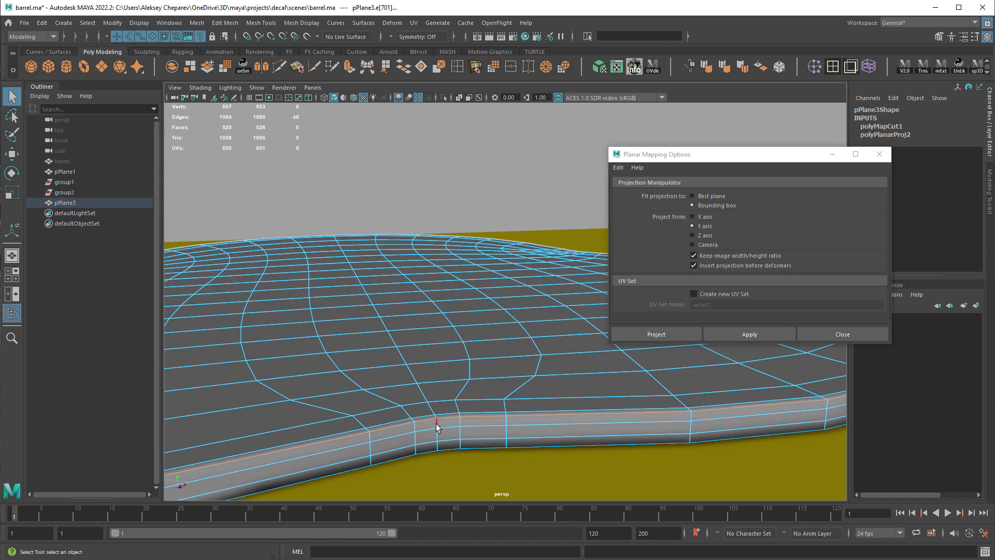
right_drag(436, 424, 530, 433)
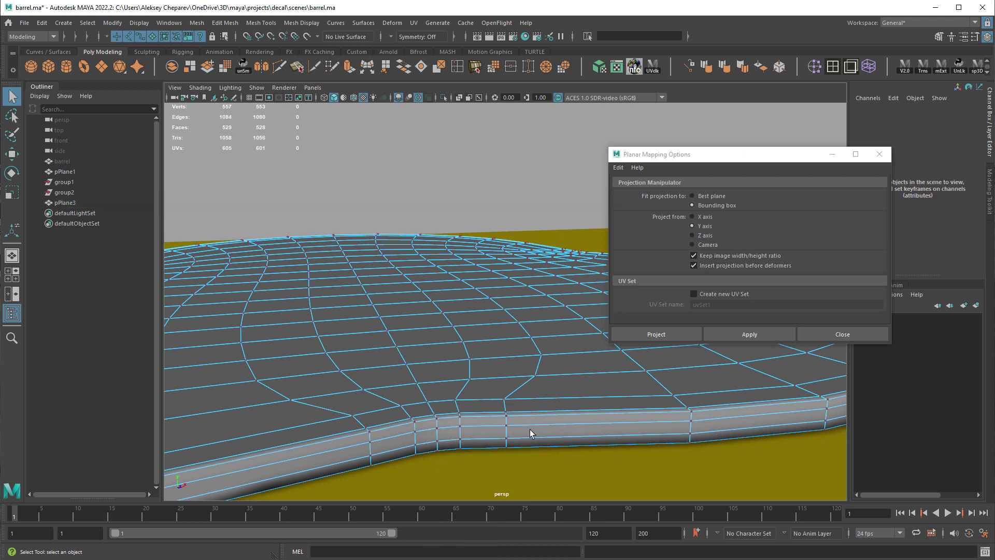
double_click(460, 430)
right_click(459, 431)
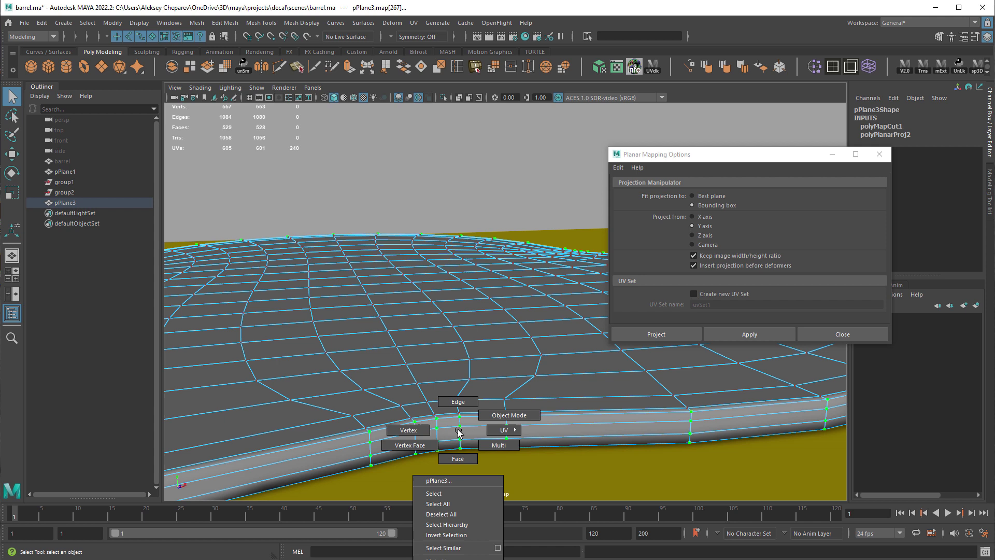
right_drag(458, 430, 454, 210)
right_drag(487, 398, 578, 398)
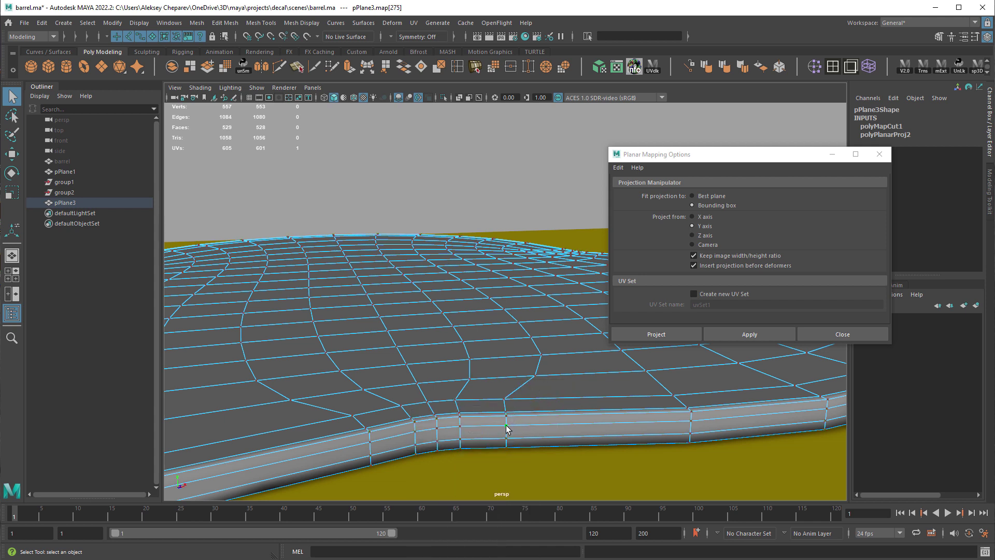
double_click(506, 425)
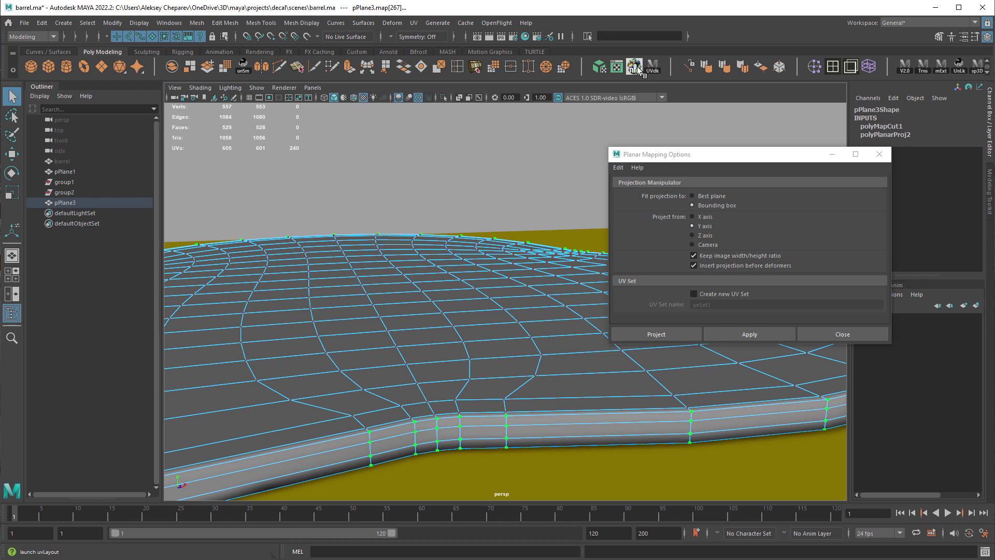
click(617, 67)
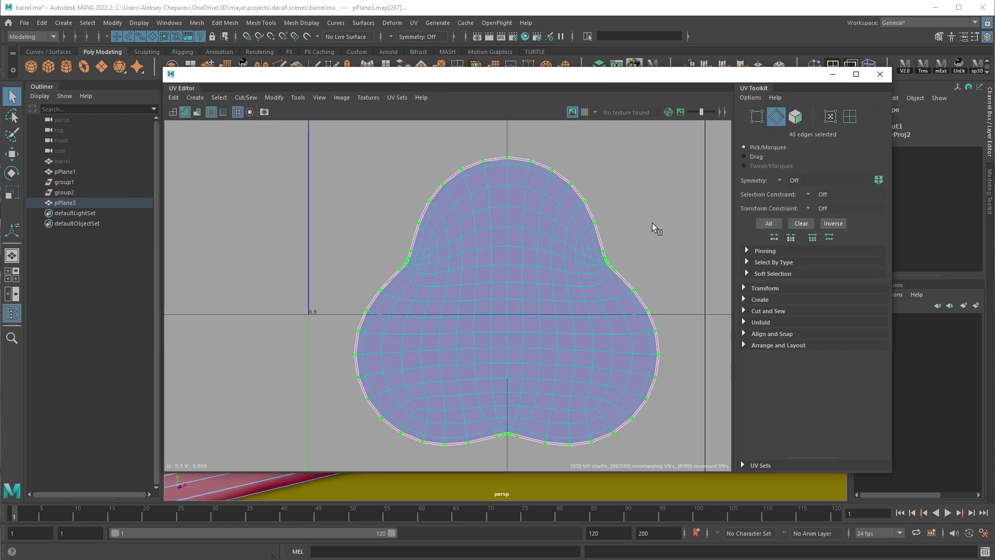
scroll(652, 223, down, 1)
alt+middle_drag(566, 211, 516, 216)
key(w)
middle_drag(448, 235, 413, 208)
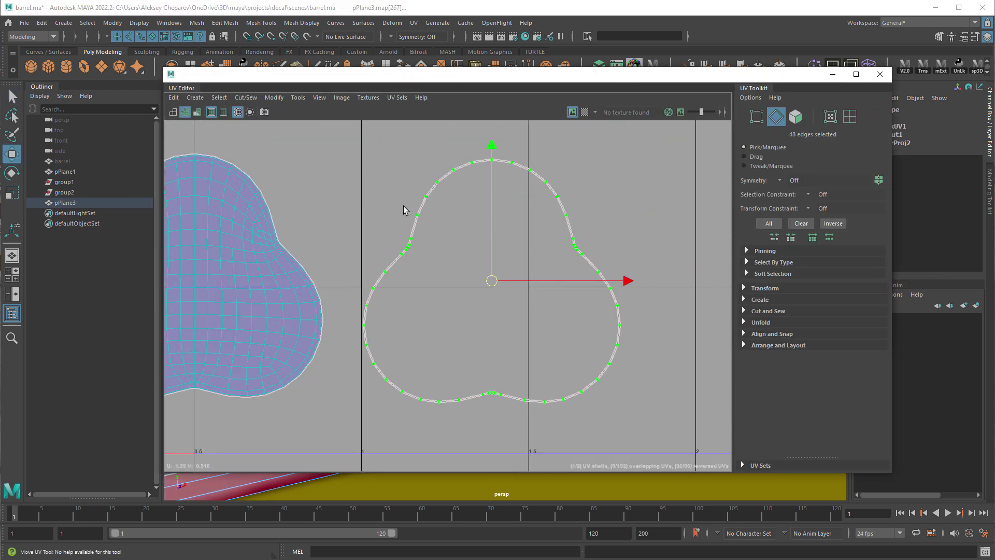
Step: Cut the ring-shaped side wall shell across its width at the lower middle notch
alt+right_drag(563, 231, 755, 306)
alt+middle_drag(539, 285, 553, 228)
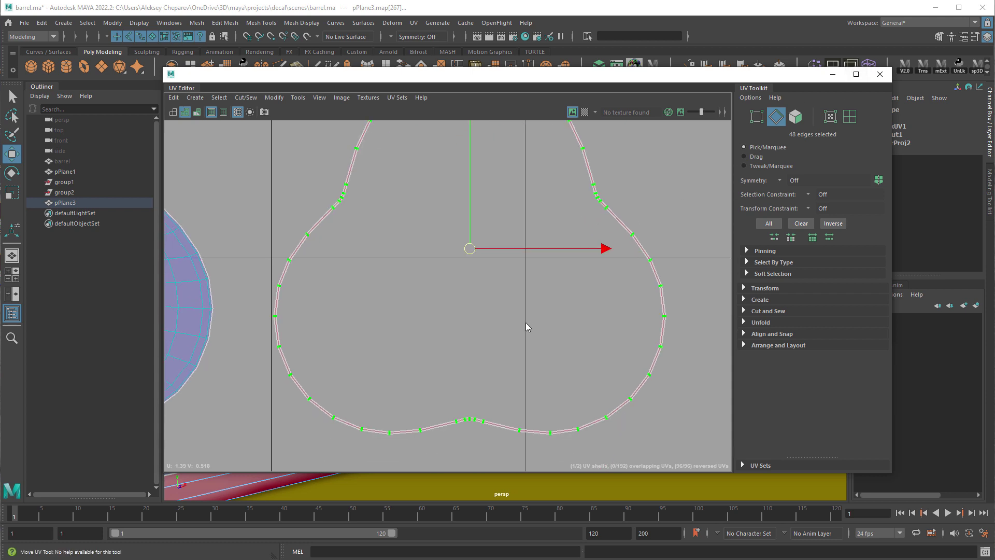
alt+middle_drag(596, 321, 504, 227)
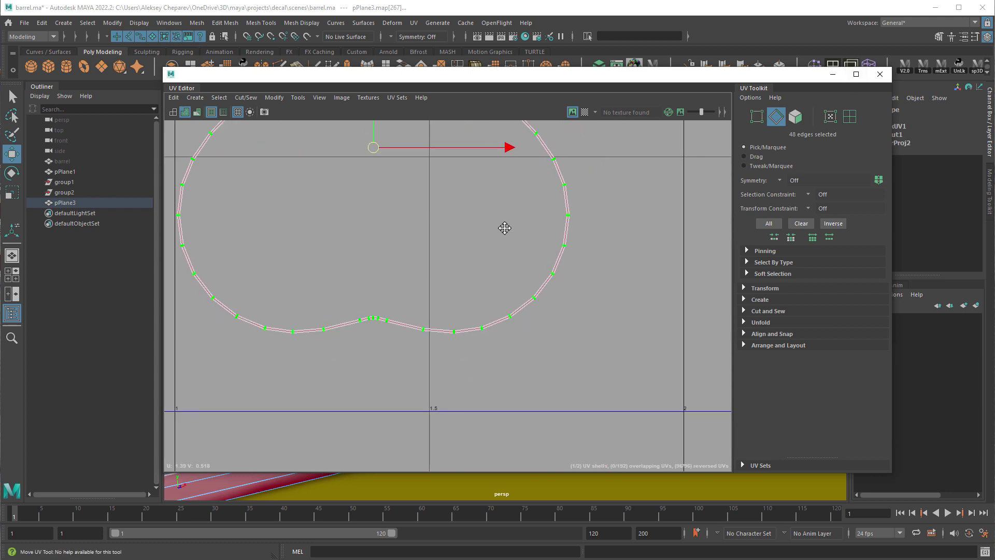
alt+right_drag(505, 227, 722, 333)
alt+middle_drag(537, 257, 621, 331)
alt+middle_drag(475, 249, 580, 153)
alt+right_drag(409, 208, 523, 207)
drag(551, 229, 562, 268)
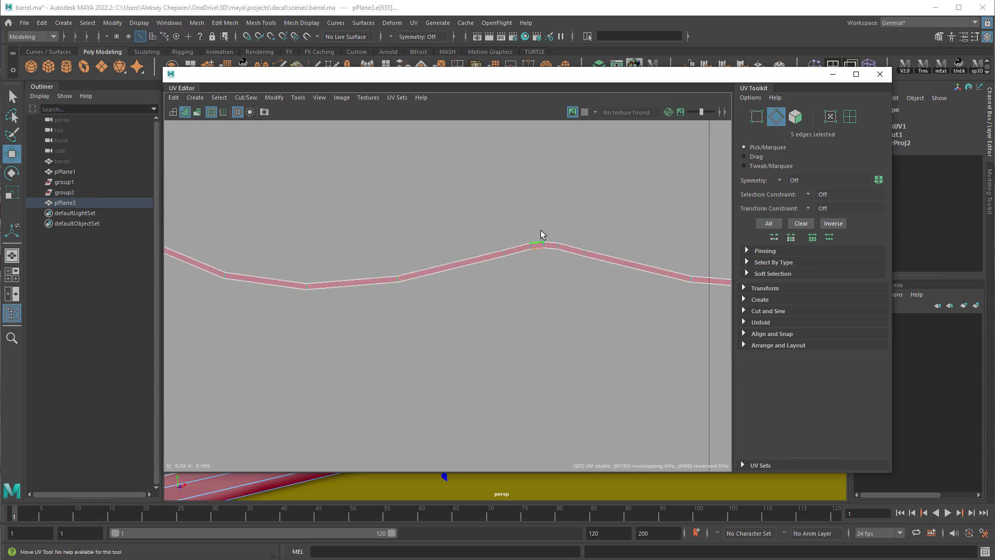
drag(550, 230, 534, 266)
shift+right_click(606, 207)
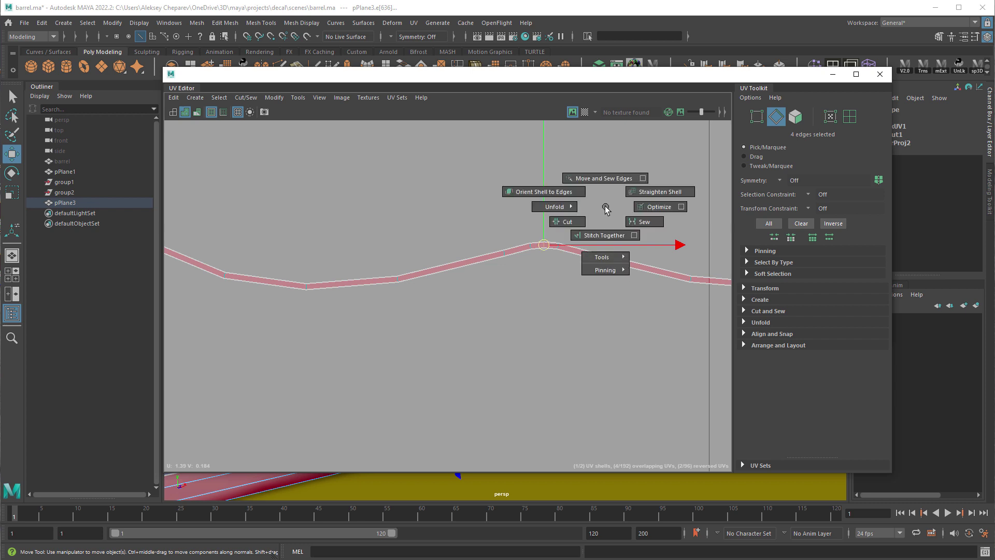
shift+right_drag(606, 207, 572, 223)
Step: Select the edges crossing the ring shell at the two upper notches and cut the UVs there
alt+right_drag(490, 227, 439, 231)
alt+middle_drag(440, 231, 617, 456)
alt+right_drag(617, 456, 682, 476)
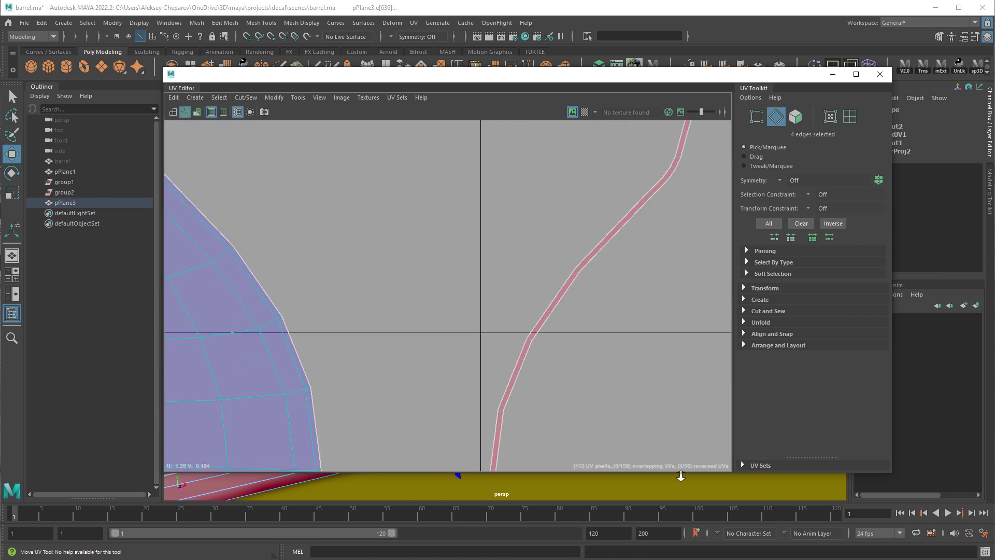
alt+middle_drag(689, 269, 423, 445)
alt+right_drag(422, 445, 594, 461)
right_drag(366, 377, 366, 348)
mouse_move(347, 386)
mouse_down()
mouse_move(377, 404)
mouse_move(342, 399)
mouse_move(382, 381)
mouse_up()
alt+middle_drag(534, 387, 228, 404)
alt+middle_drag(511, 358, 244, 354)
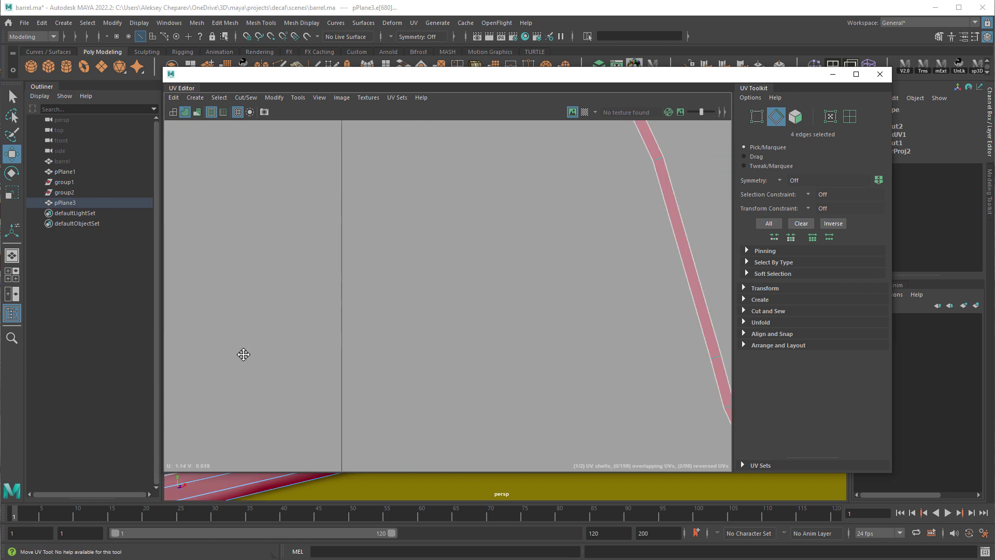
alt+middle_drag(674, 306, 207, 358)
alt+middle_drag(412, 303, 577, 133)
shift+drag(446, 316, 445, 326)
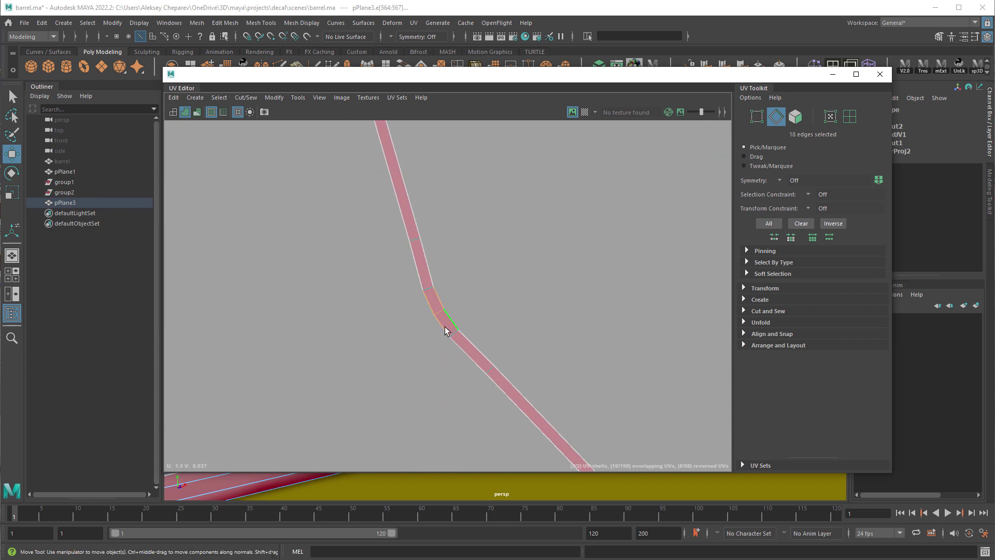
ctrl+drag(413, 294, 464, 302)
shift+right_click(540, 260)
shift+right_drag(541, 260, 511, 277)
Step: Select all UVs of the cut ring and unfold them into separate side strips
alt+right_drag(510, 278, 259, 259)
alt+middle_drag(473, 254, 543, 175)
alt+right_drag(414, 177, 386, 179)
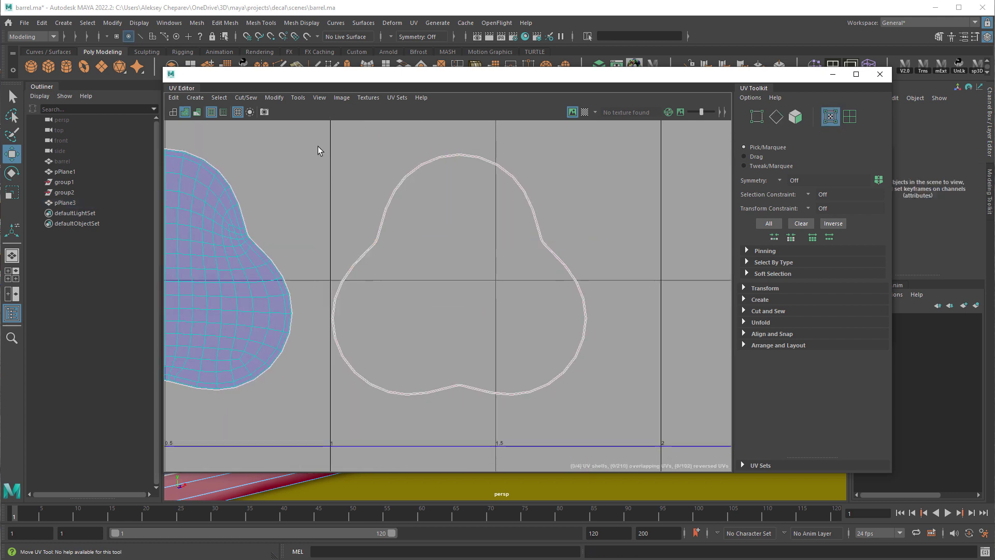
drag(318, 145, 662, 448)
shift+right_drag(637, 262, 537, 265)
click(603, 247)
alt+middle_drag(460, 227, 623, 195)
alt+right_drag(623, 194, 564, 220)
alt+middle_drag(564, 267, 565, 316)
Step: Rotate the lower-left side strip until it lies horizontally, arching upward, and move it beneath the topmost strip
double_click(537, 342)
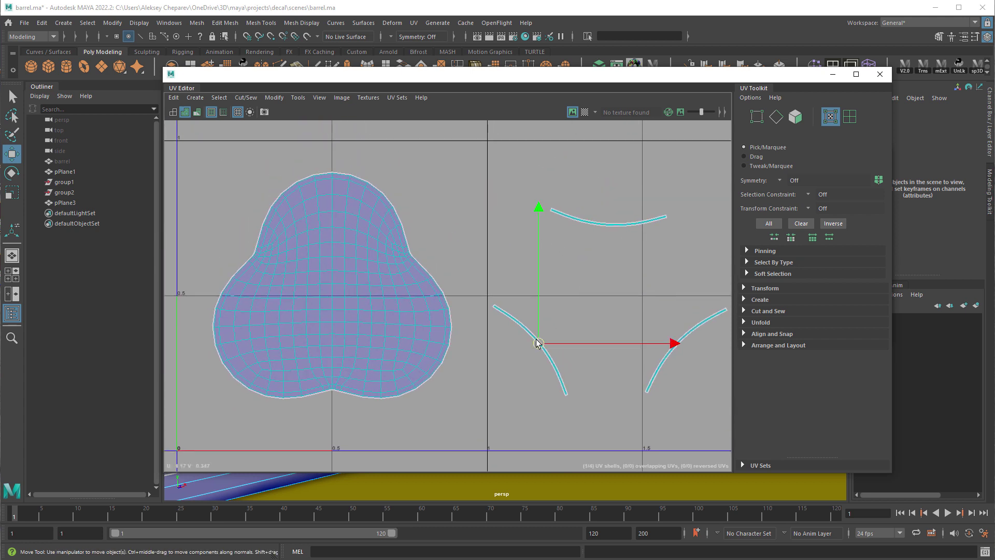
key(e)
drag(638, 428, 673, 310)
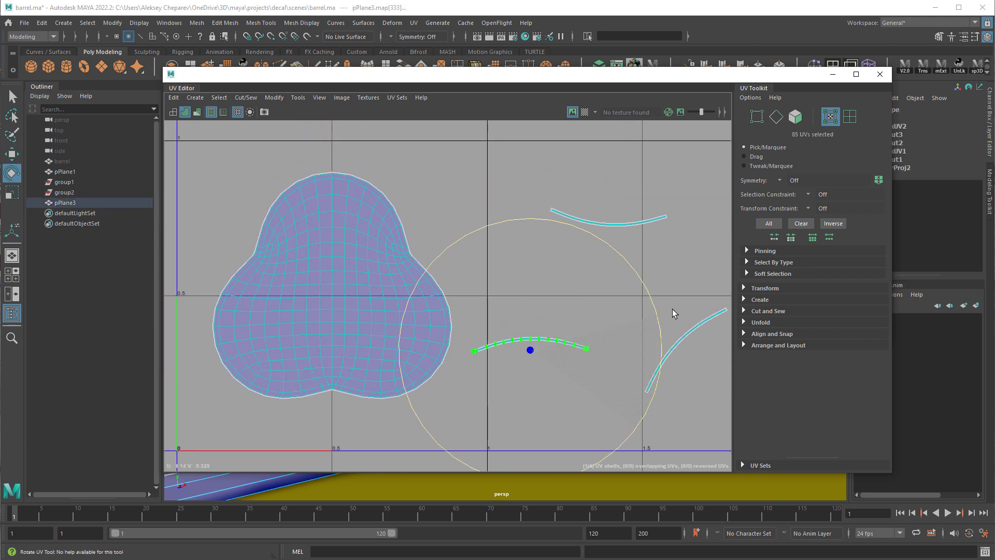
key(w)
middle_drag(600, 347, 644, 286)
Step: Rotate the lower-right side strip to the same horizontal orientation and place it directly beneath the already rotated strip
double_click(671, 352)
key(e)
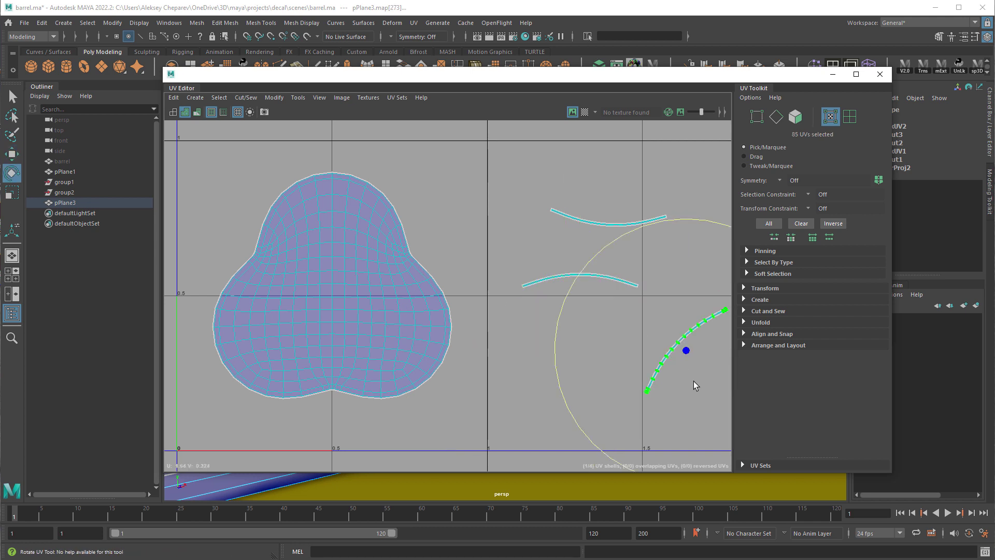
middle_drag(542, 388, 555, 276)
key(w)
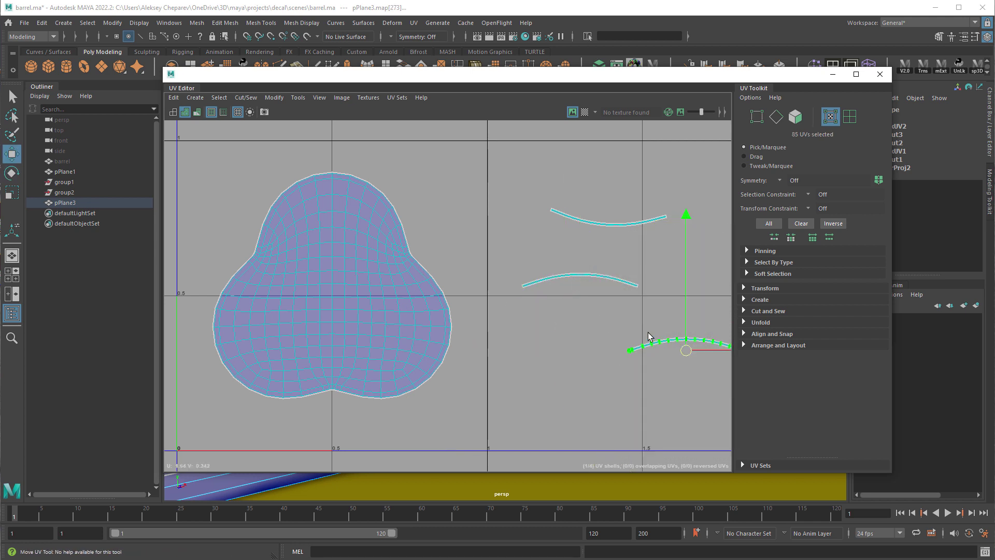
middle_drag(649, 333, 546, 274)
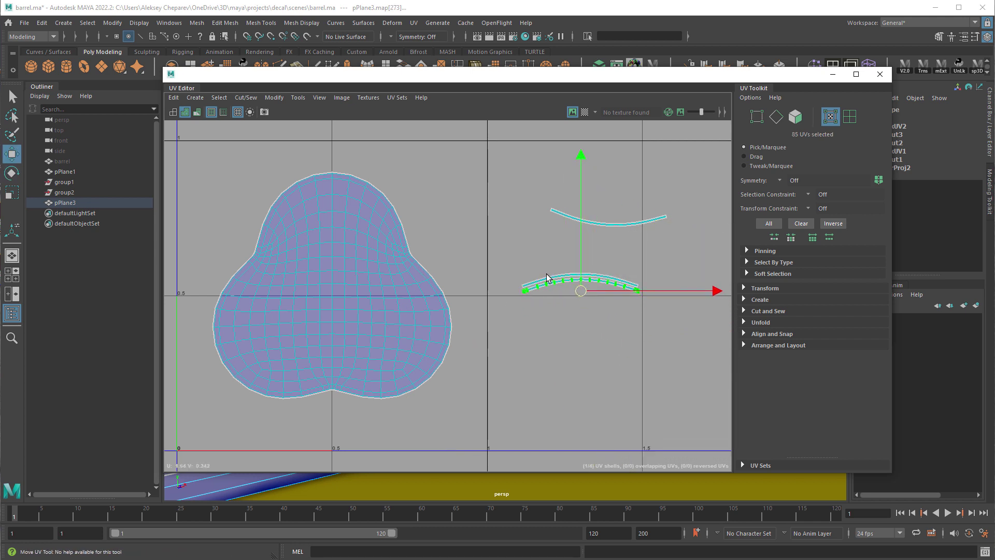
Step: Flip the remaining side strip by rotation so it arches upward, and stack it directly above the other two
click(566, 214)
double_click(566, 213)
key(e)
middle_drag(705, 310, 373, 98)
drag(374, 98, 439, 56)
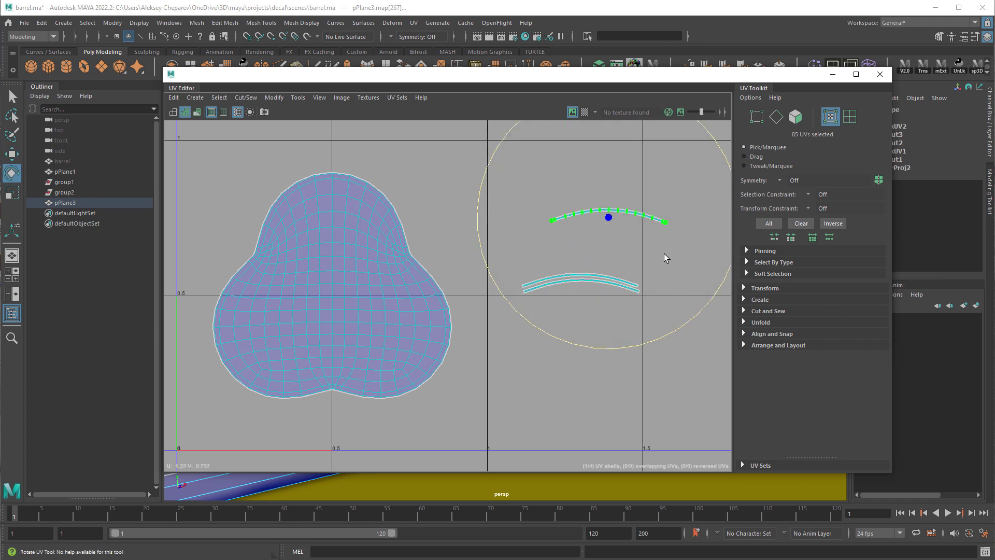
key(w)
middle_drag(653, 363, 648, 396)
Step: Select all three side strips, scale them down to about half size, and place them below the top shell inside the 0–1 tile
drag(506, 237, 583, 349)
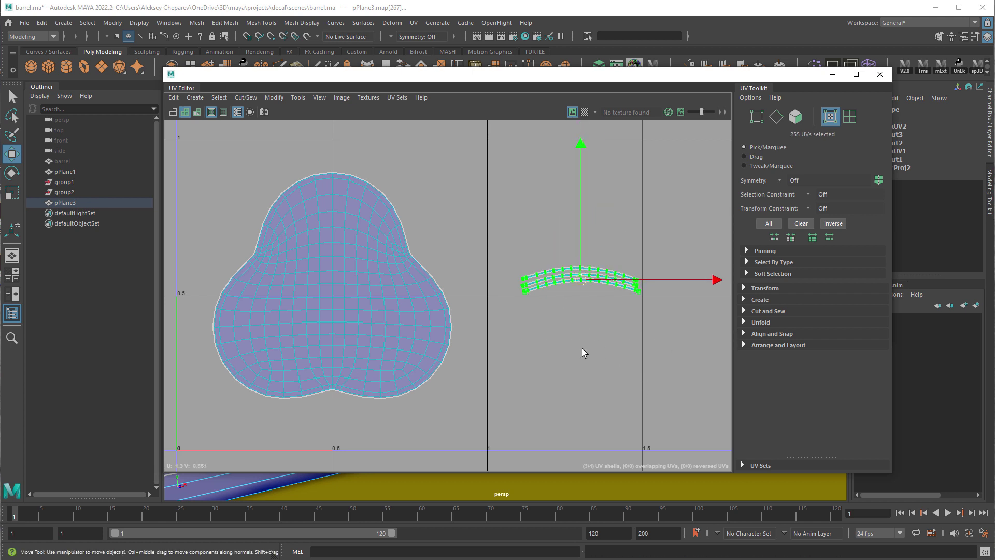
alt+middle_drag(598, 317, 661, 230)
middle_drag(664, 251, 408, 406)
key(r)
middle_drag(420, 363, 411, 403)
key(w)
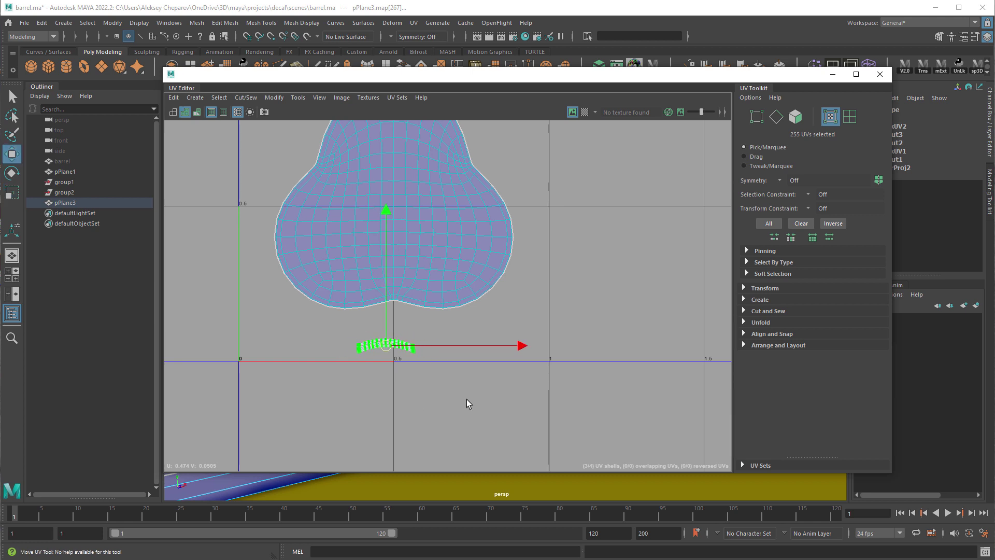
middle_drag(471, 405, 446, 392)
Step: Close the UV Editor, return to object mode, and assign a new Blinn material to the decal mesh
click(880, 74)
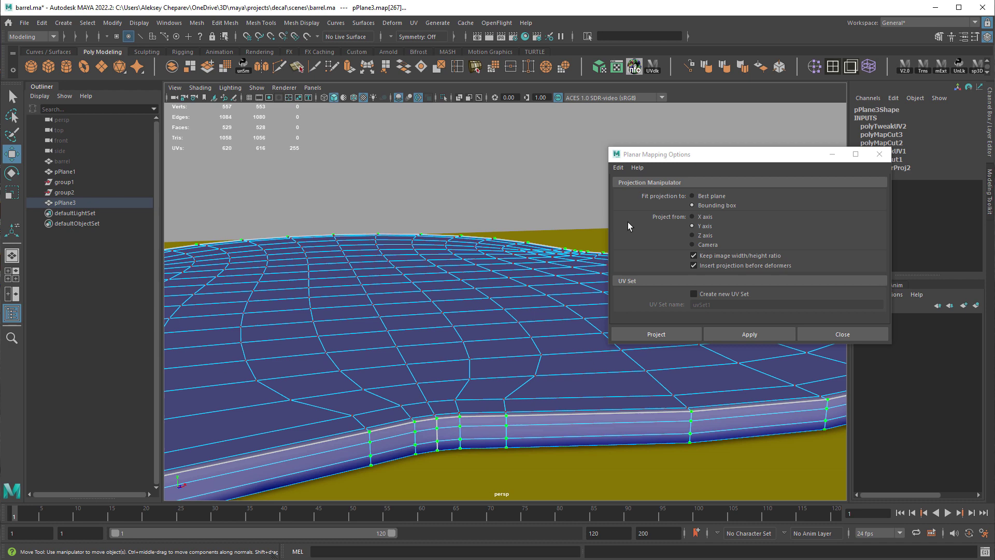
right_drag(450, 263, 502, 248)
alt+drag(539, 255, 558, 303)
alt+right_drag(557, 303, 425, 196)
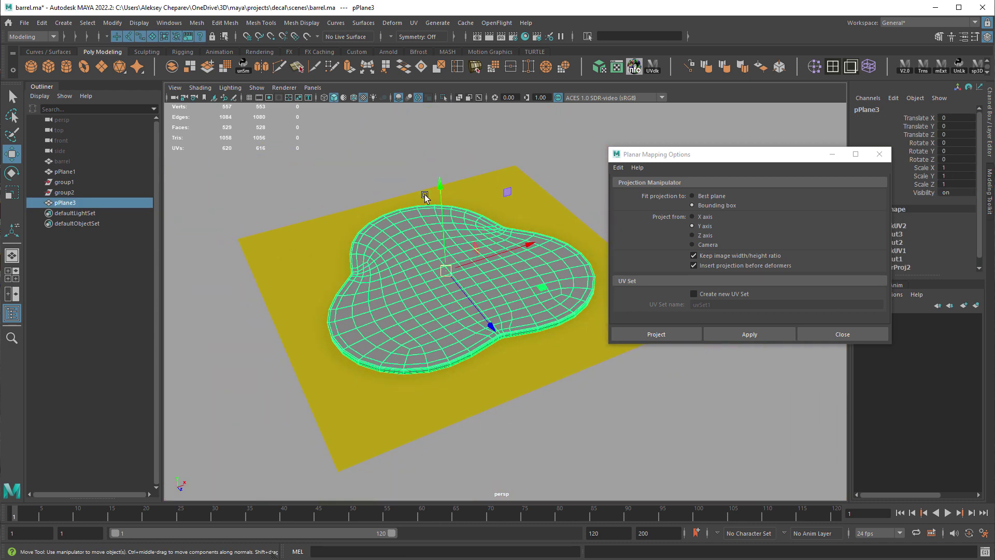
right_drag(407, 233, 388, 416)
click(666, 300)
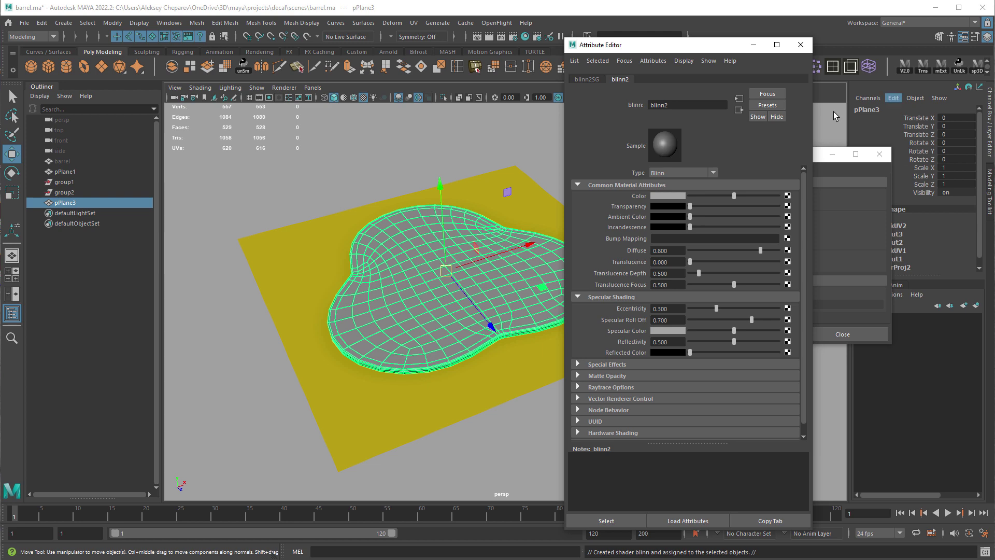
Step: Connect a File texture to the Blinn's Color, load biohazard_decal.jpg into it, and close the attribute and planar mapping windows
click(788, 196)
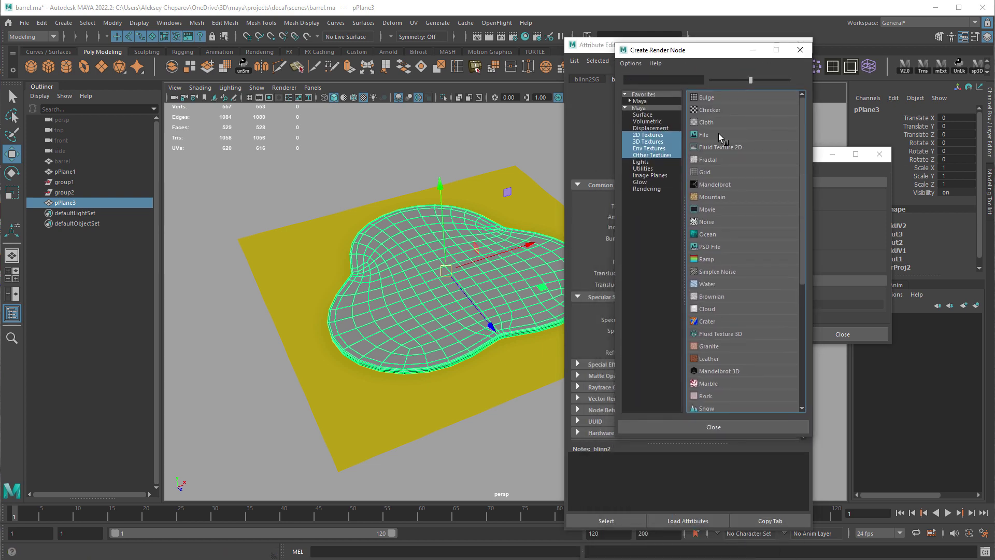
click(723, 139)
click(796, 222)
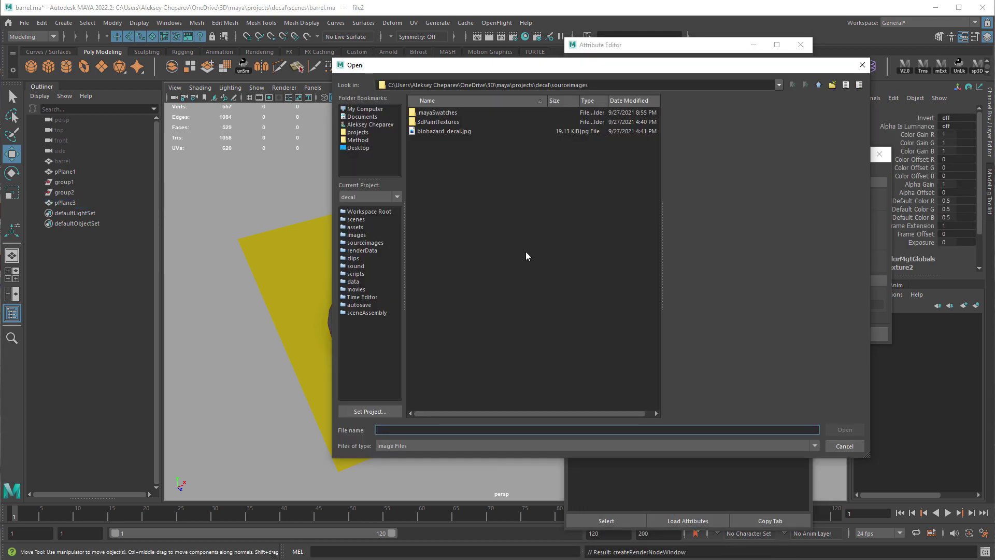
click(440, 131)
click(845, 430)
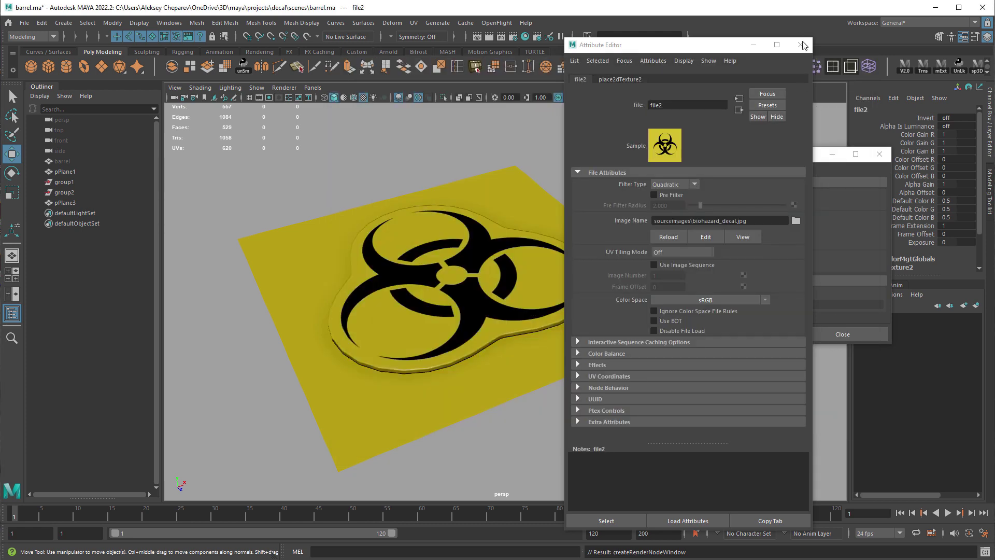
click(802, 44)
click(880, 154)
Step: Delete the square yellow biohazard reference plane, leaving the textured decal mesh in the scene
click(648, 316)
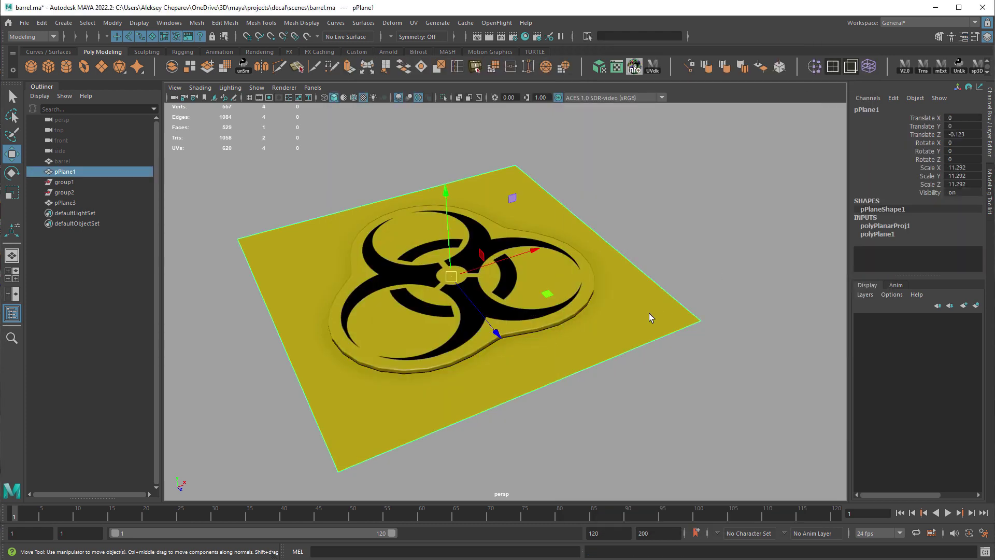
key(Delete)
alt+drag(525, 258, 449, 314)
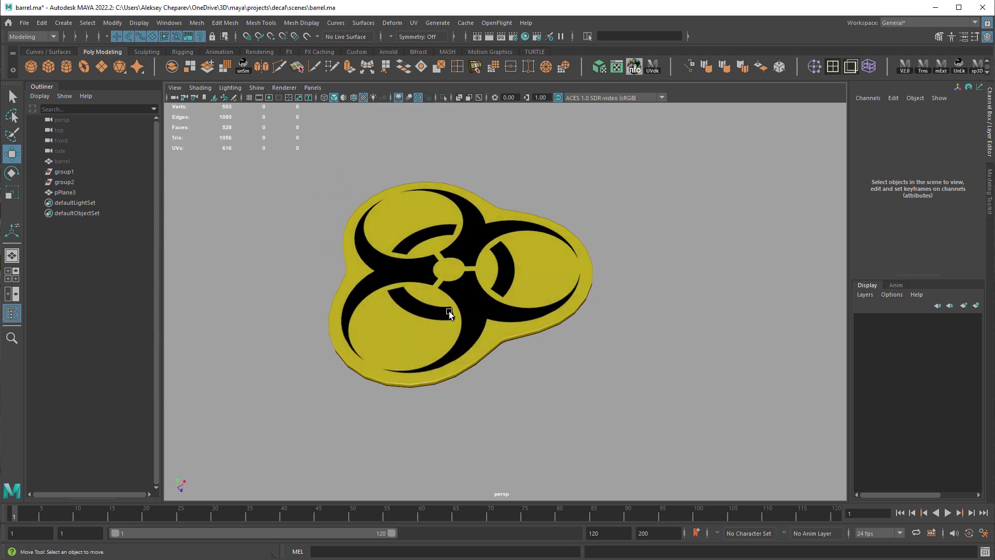
Step: Select the textured decal mesh, inspect its side edge, and open the Hypershade
click(450, 313)
alt+drag(631, 293, 440, 194)
alt+drag(512, 228, 559, 222)
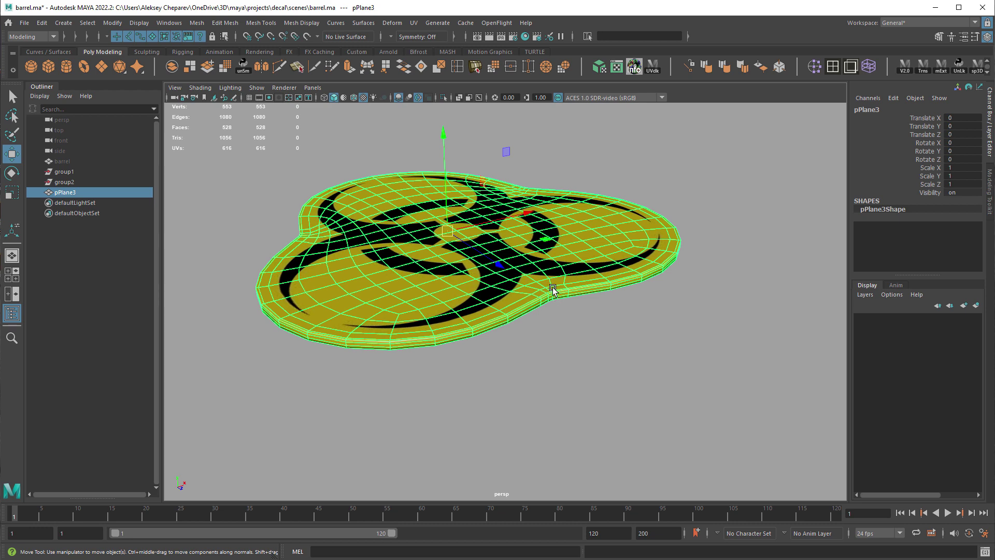
alt+drag(552, 288, 546, 310)
alt+drag(540, 344, 606, 235)
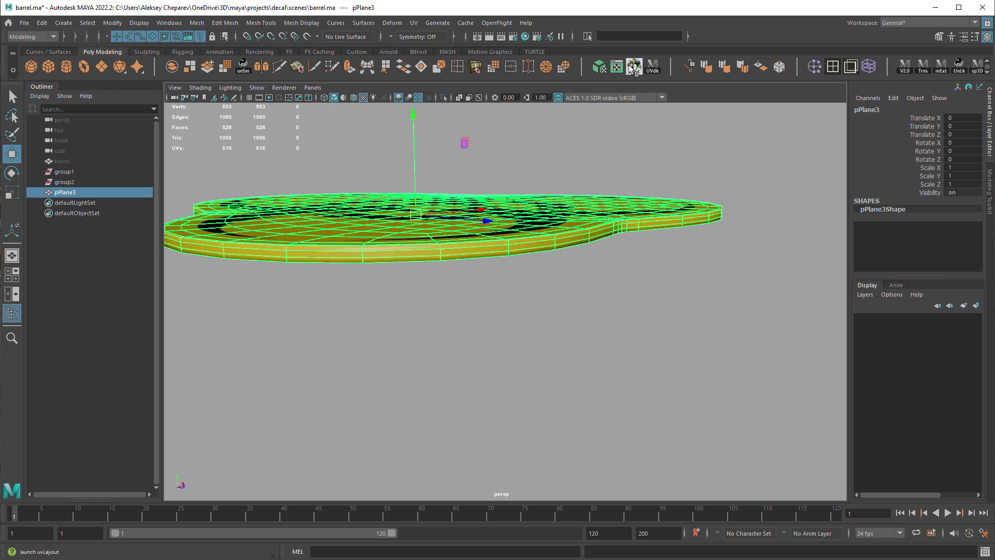
click(525, 37)
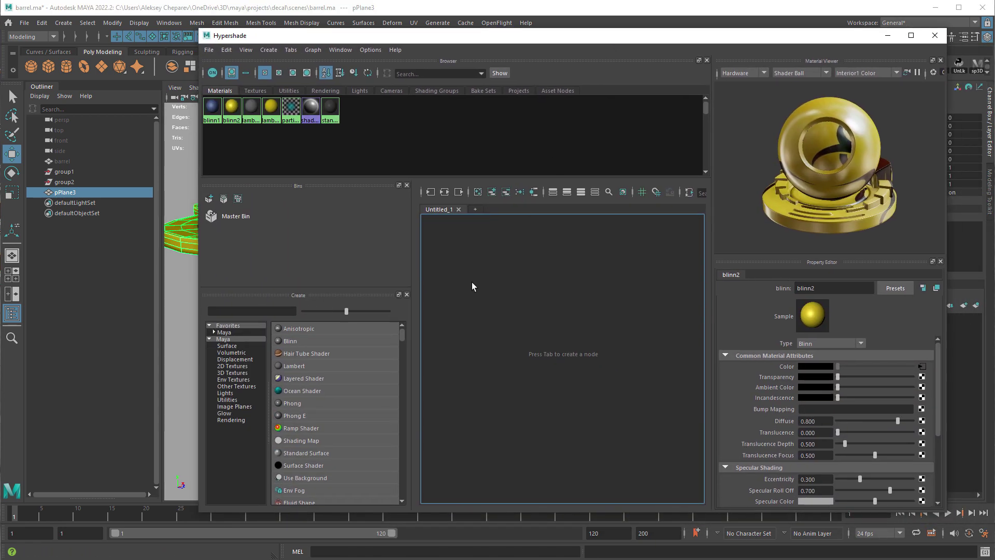
Step: Delete the unused shading nodes and graph the material network of the selected decal mesh
click(227, 50)
click(249, 80)
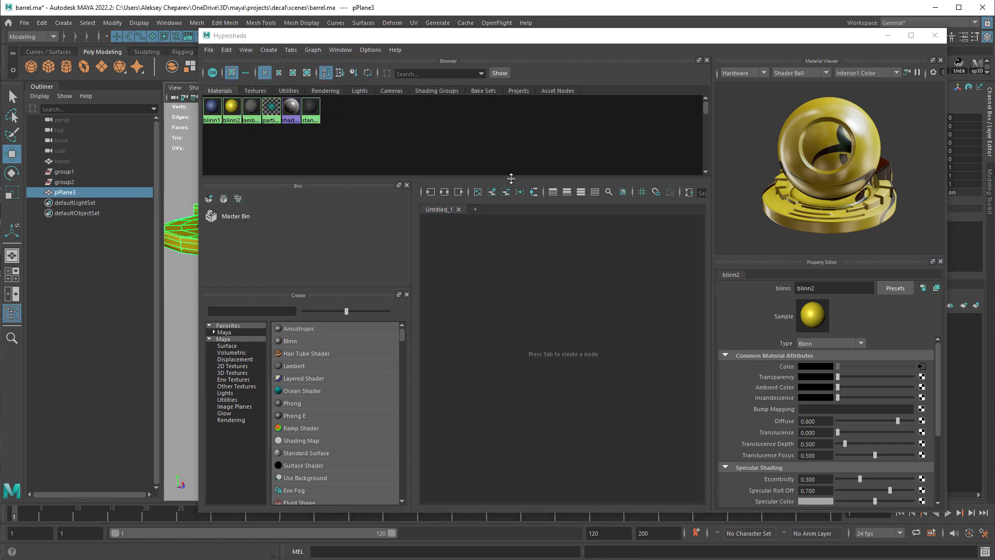
click(534, 193)
scroll(541, 366, up, 4)
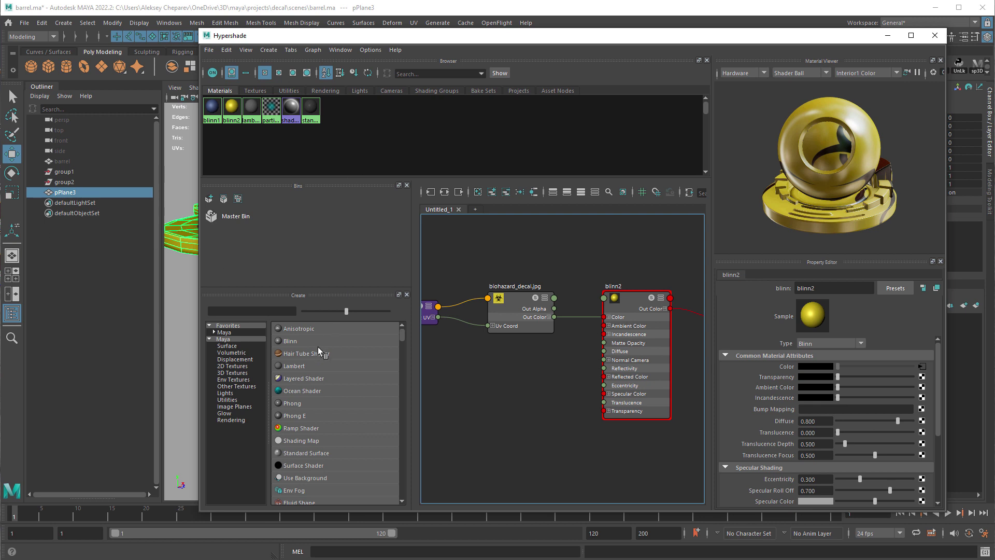
Step: Create a Ramp texture from a search for "ra", close the Bins pane, and delete the ramp's own place2dTexture3 node
click(259, 313)
text(ra)
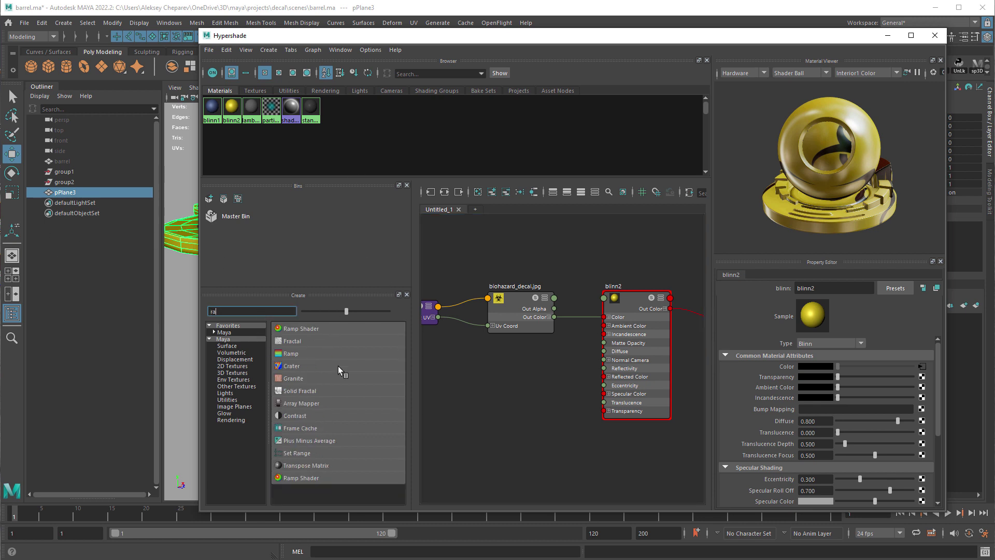
click(286, 354)
click(407, 185)
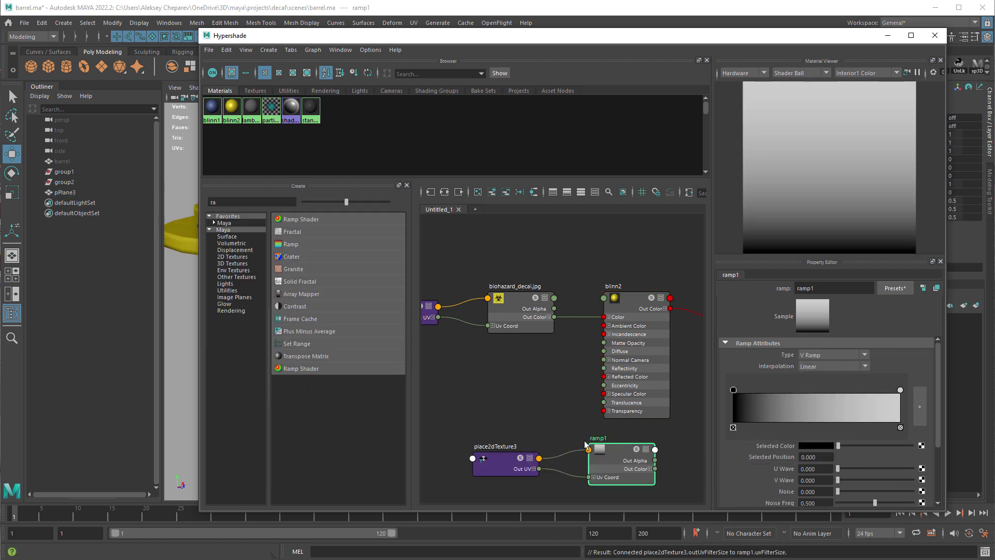
alt+middle_drag(570, 375, 624, 330)
click(560, 417)
key(Delete)
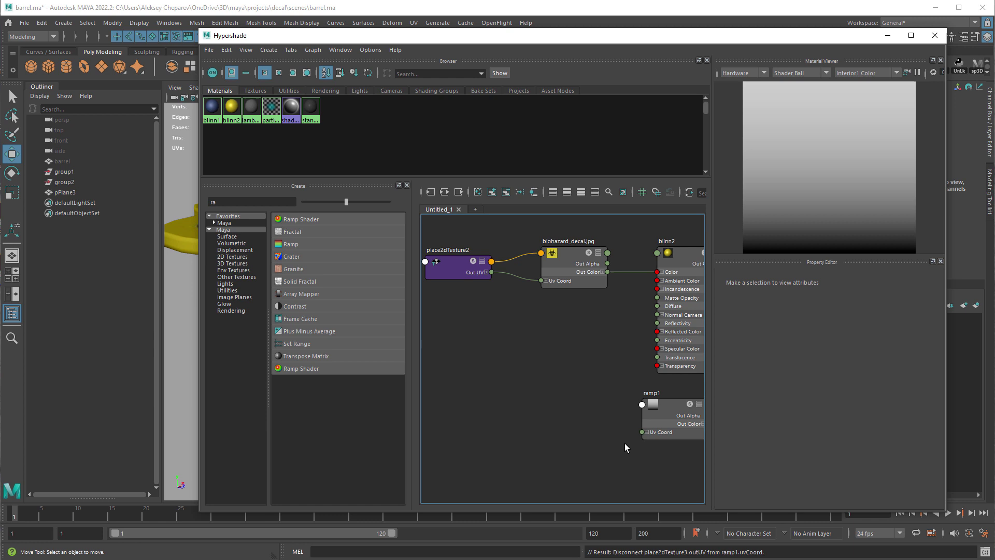
Step: Place the ramp below the biohazard file node and connect place2dTexture2 to it so both textures share one placement
drag(644, 407, 541, 343)
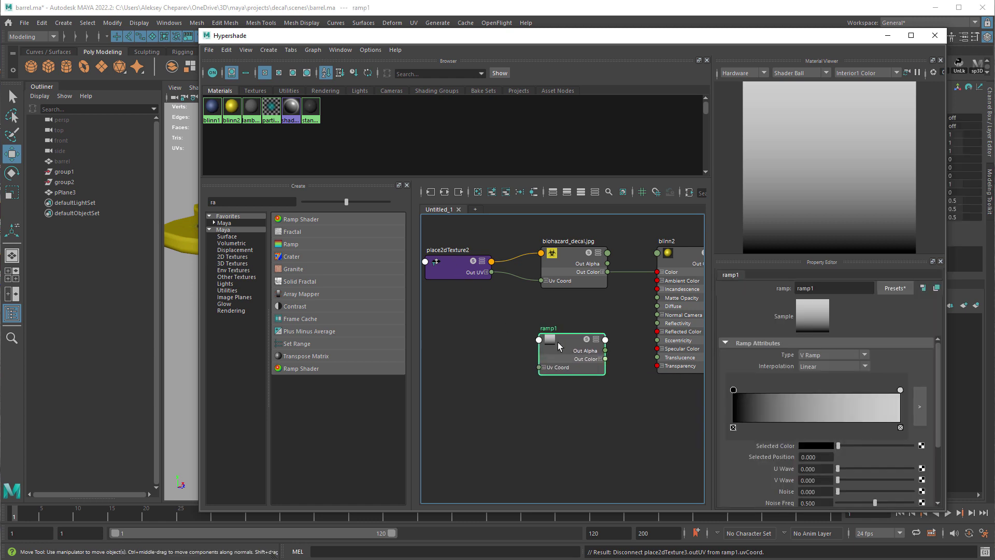
mouse_move(455, 265)
mouse_down()
mouse_move(461, 276)
mouse_move(447, 274)
mouse_up()
middle_drag(456, 275, 563, 341)
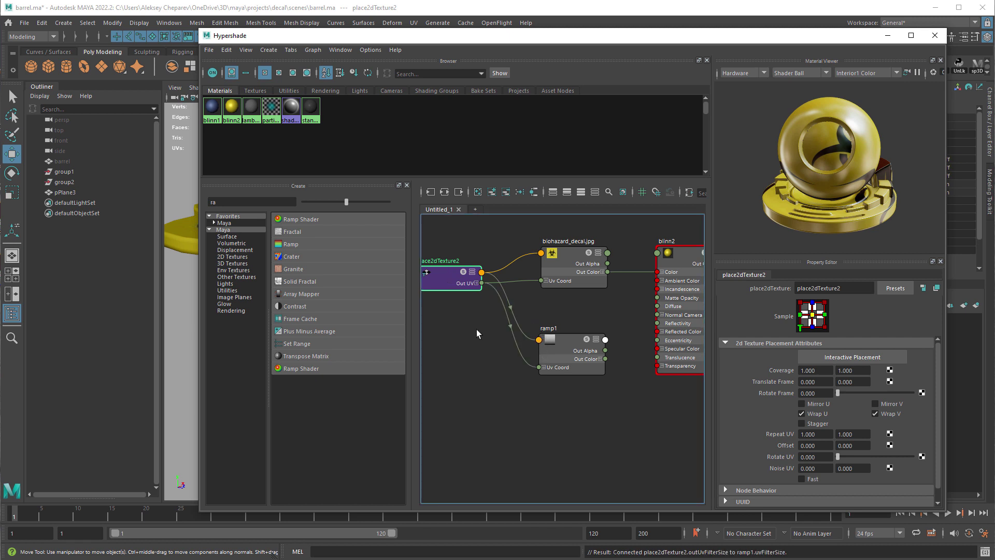
drag(552, 366, 559, 366)
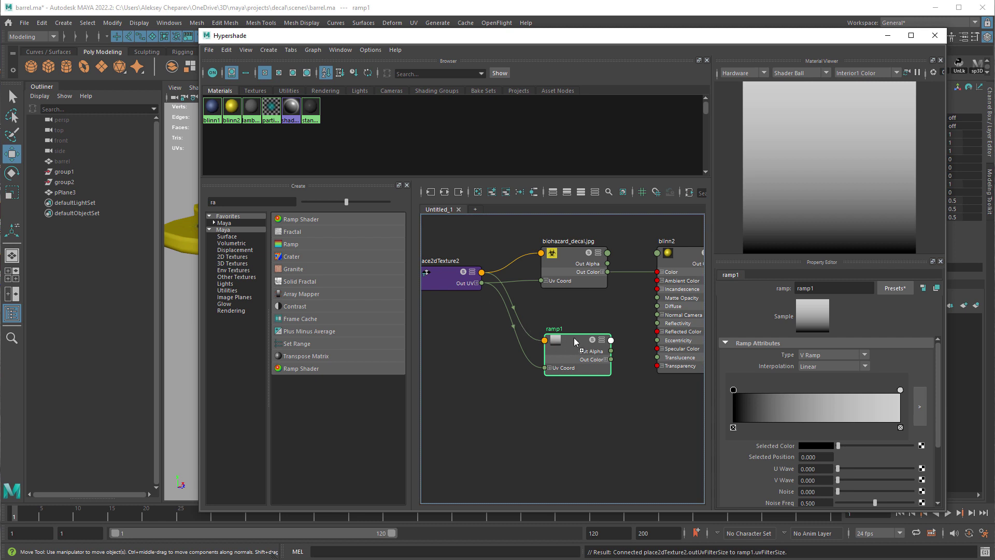
Step: Rearrange the texture nodes and connect the ramp's Out Color to the Color of blinn2, replacing the biohazard image
alt+middle_drag(611, 412, 576, 427)
drag(537, 274, 504, 254)
drag(541, 354, 528, 315)
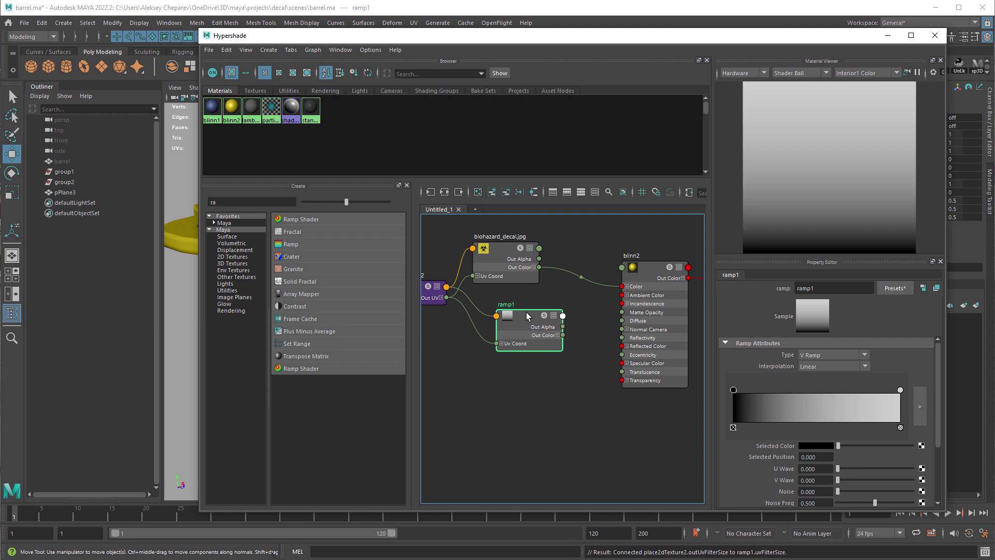
drag(603, 304, 623, 286)
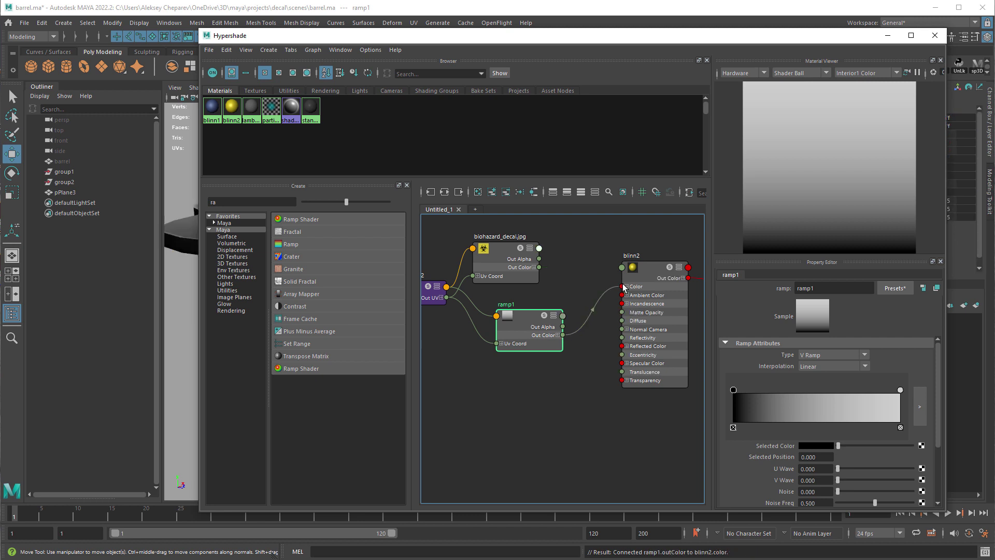
Step: Set the ramp's interpolation to None and move its light color stop to about position 0.381
click(813, 368)
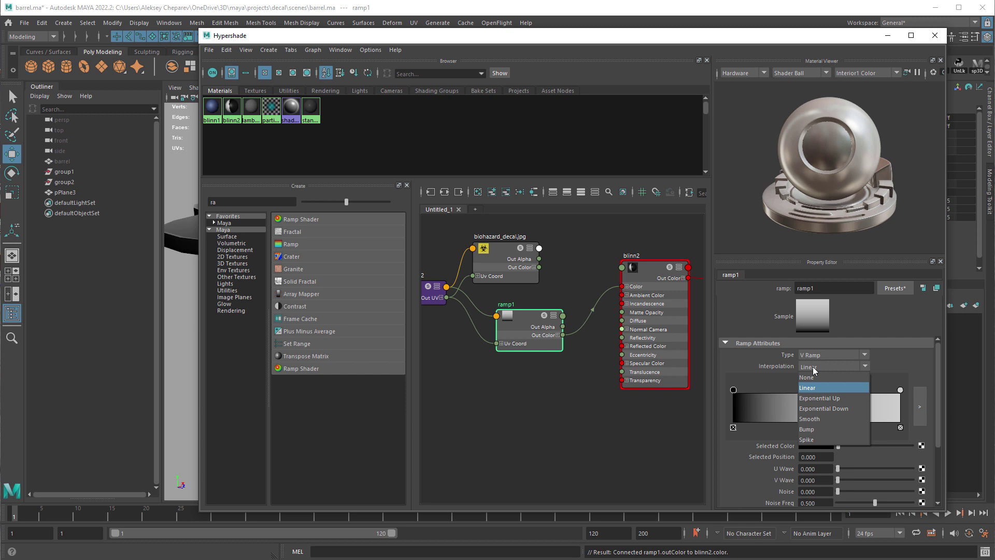
click(814, 378)
click(900, 391)
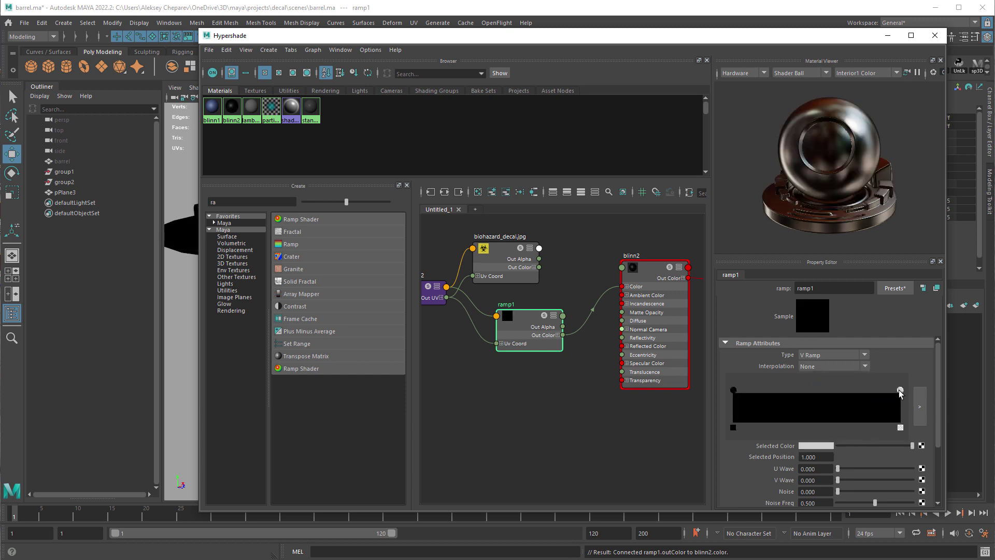
drag(900, 390, 797, 390)
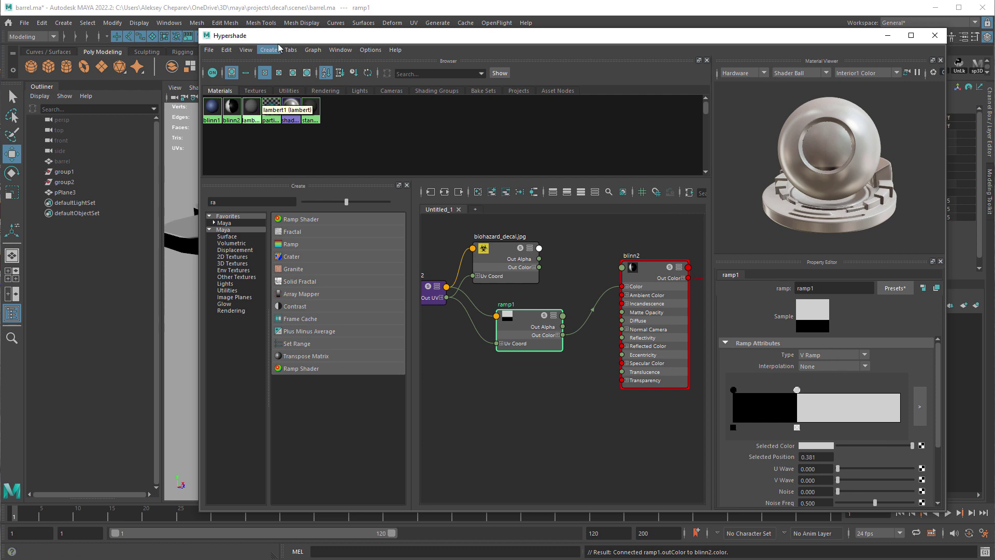
Step: Move the Hypershade clear of the decal and shift the ramp's light stop to about 0.139, leaving black only on the sides
drag(355, 37, 198, 113)
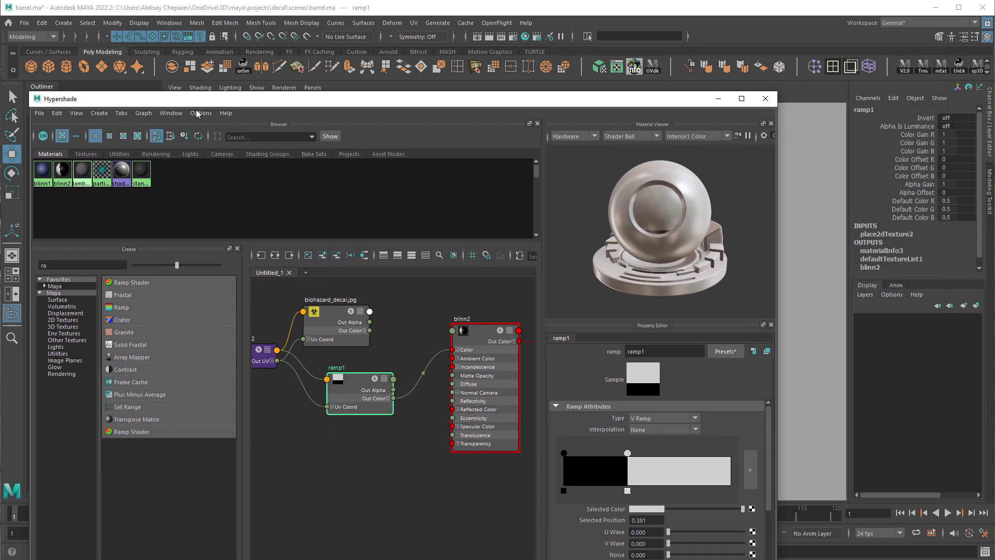
drag(663, 99, 155, 42)
alt+drag(669, 316, 557, 350)
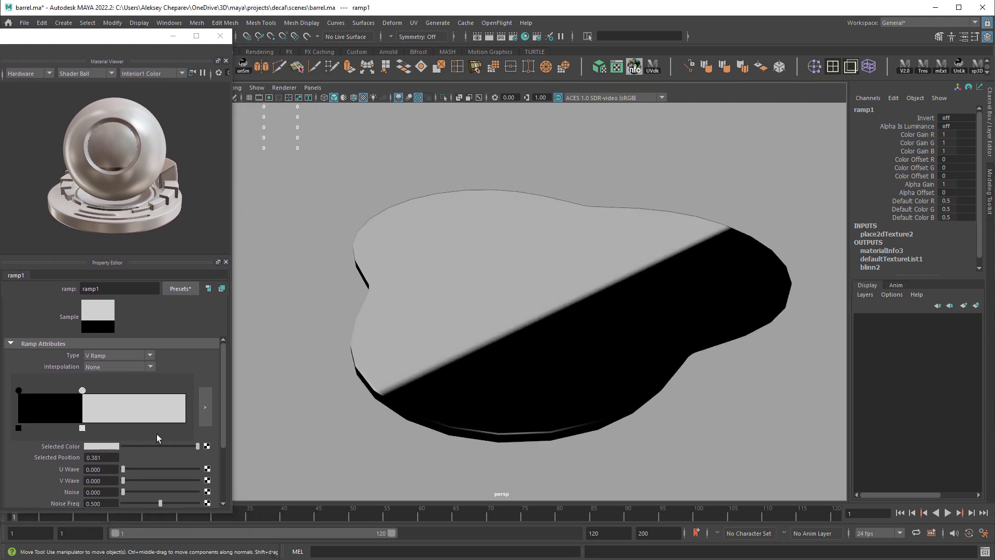
drag(83, 391, 44, 391)
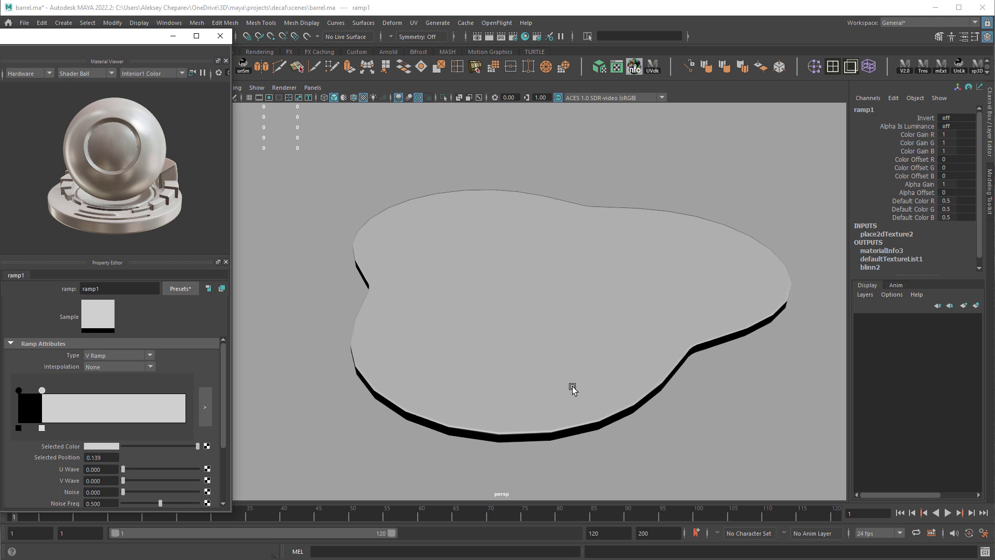
alt+drag(549, 271, 538, 328)
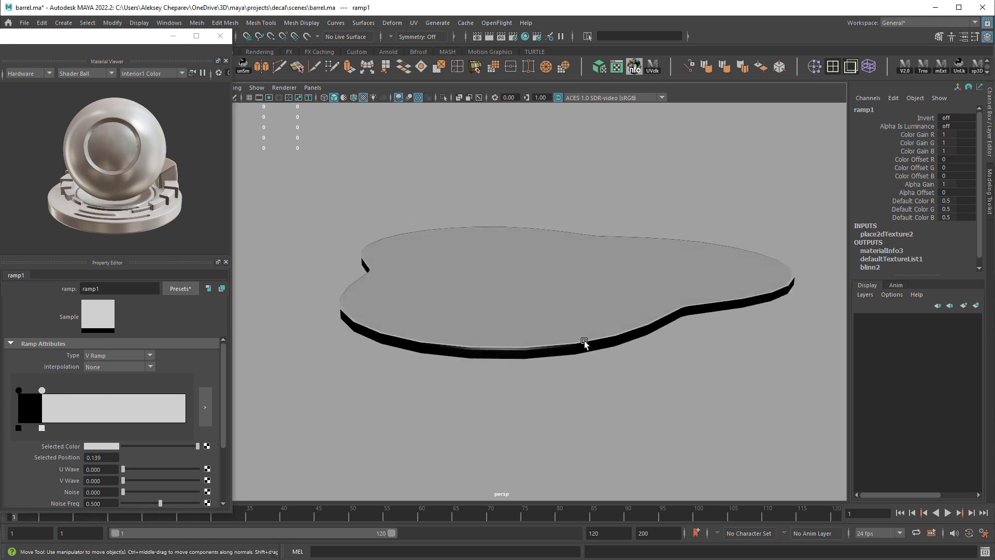
Step: Change the ramp's black color stop at position 0 to the lightest value for the decal's sides
click(20, 391)
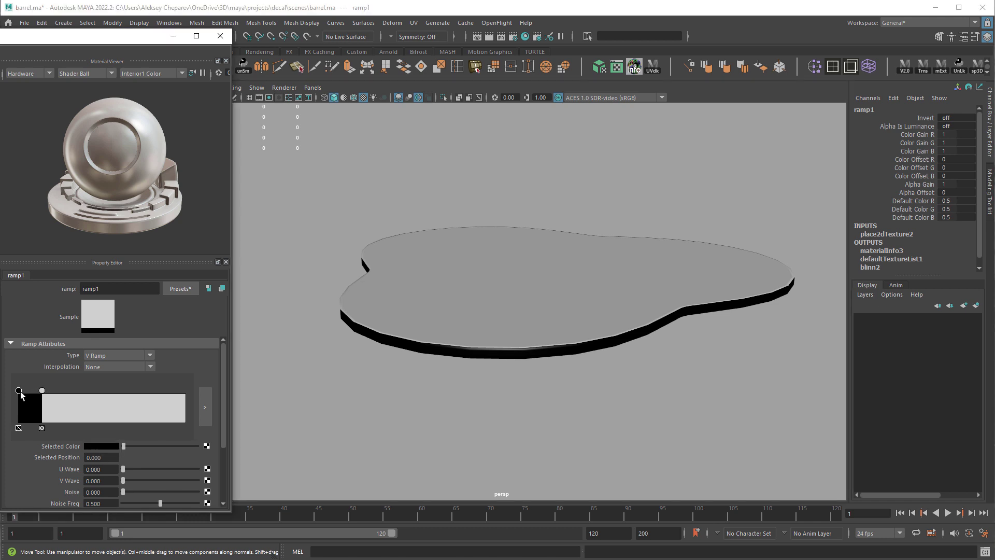
click(104, 446)
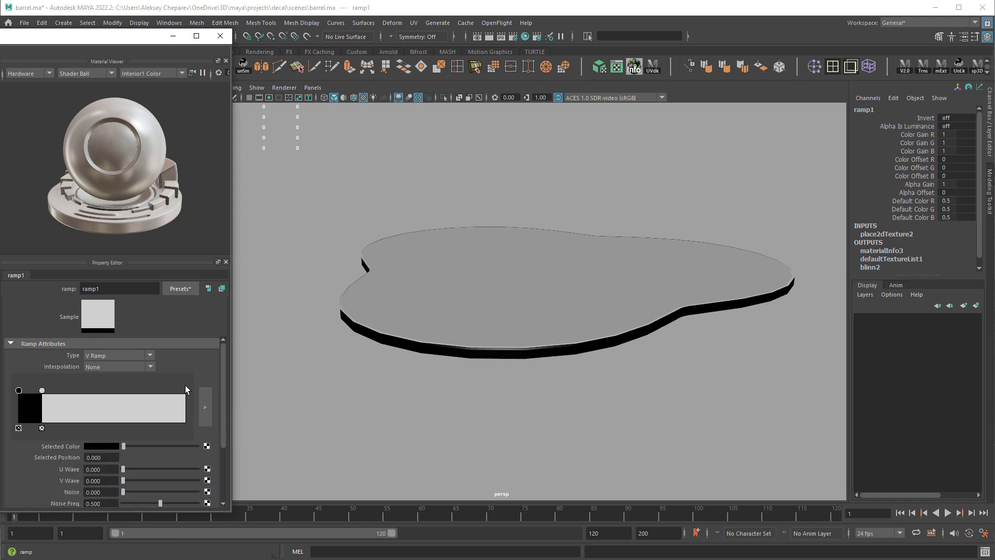
drag(123, 446, 266, 464)
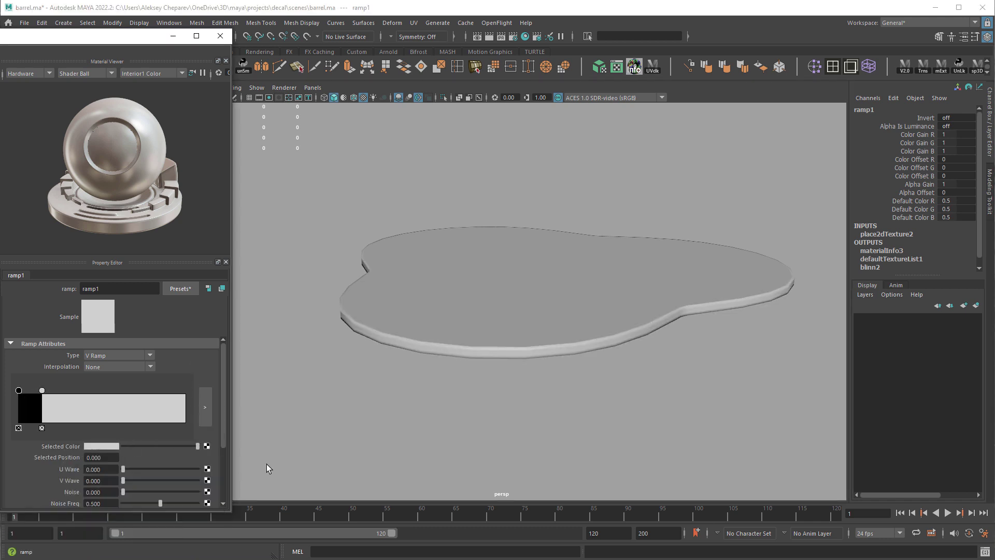
Step: Connect the biohazard_decal.jpg file texture to the color of the ramp's stop at 0.139, and close the Hypershade
click(42, 391)
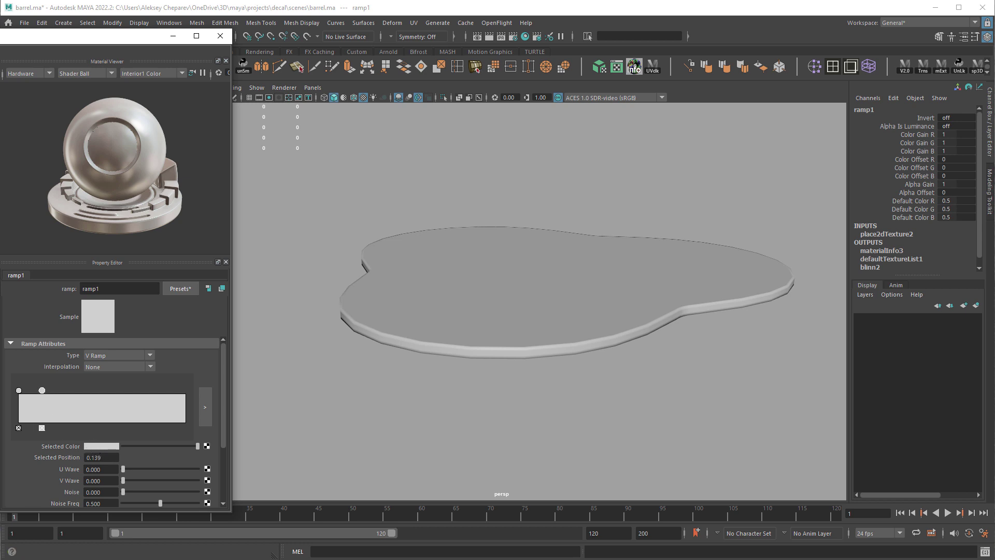
drag(0, 37, 474, 10)
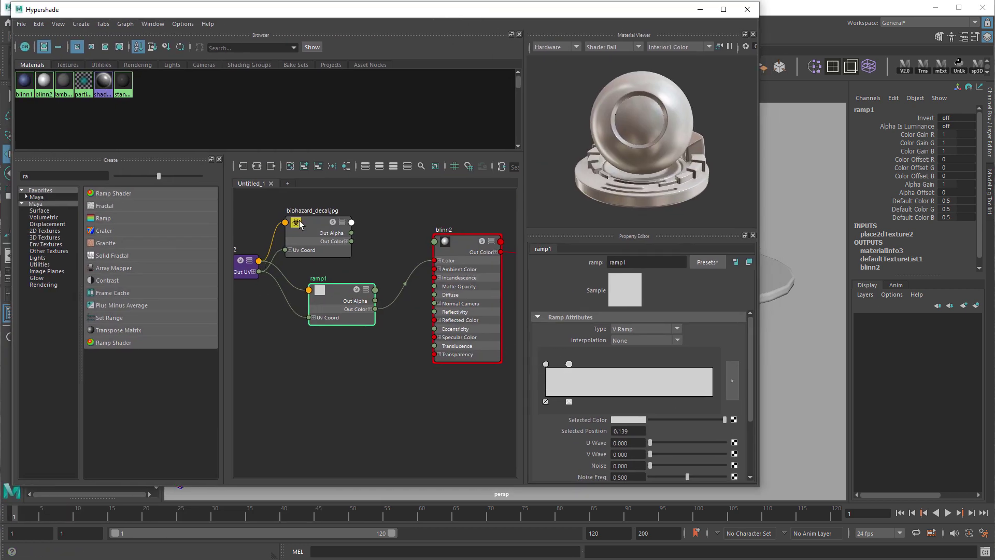
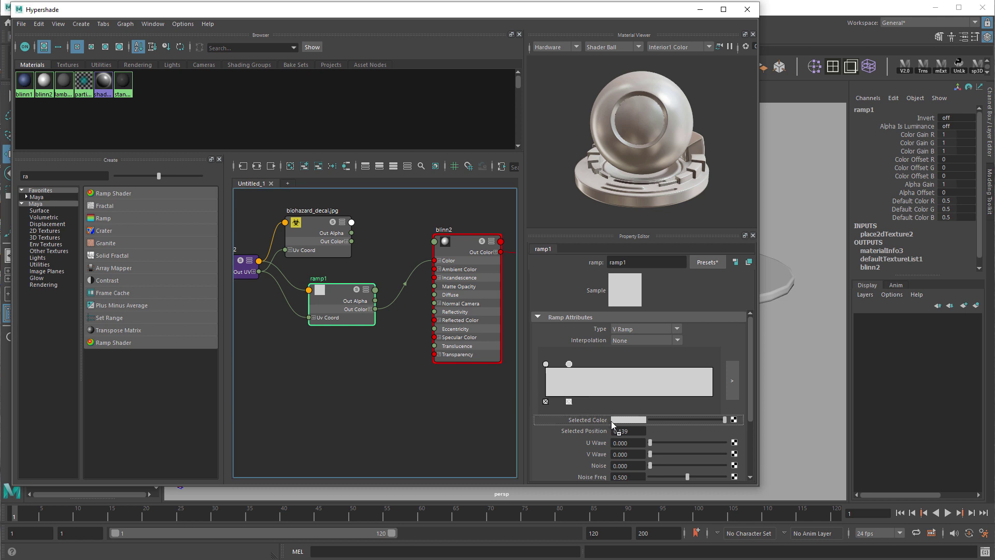
middle_drag(599, 420, 598, 420)
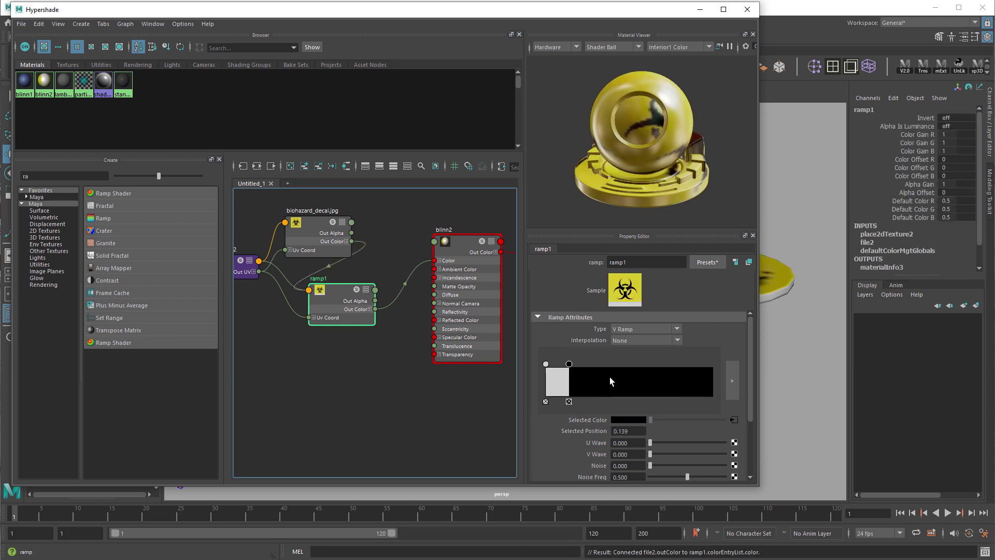
click(747, 10)
Step: Open the Viewport 2.0 renderer settings, enlarge their window, and frame the decal beside it
scroll(695, 230, up, 4)
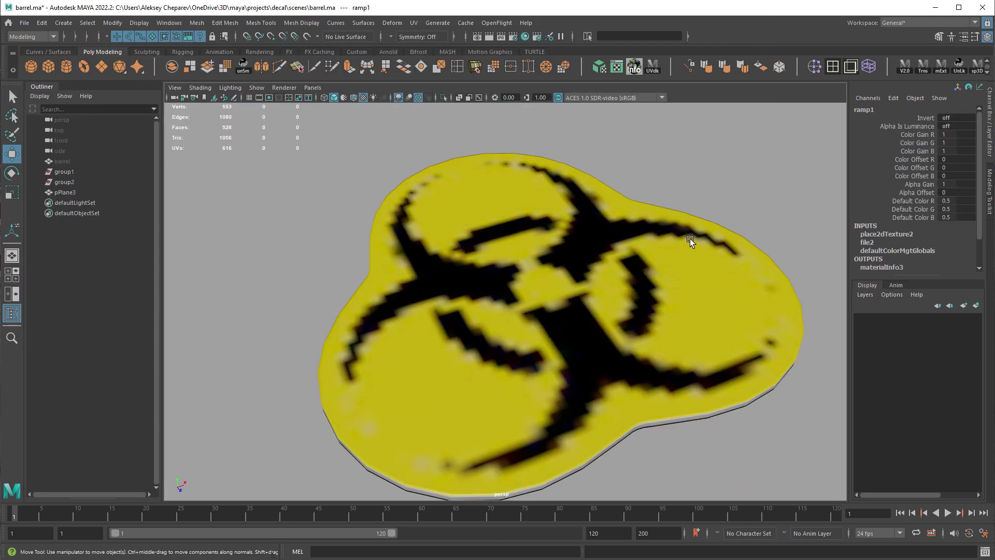
scroll(686, 241, down, 3)
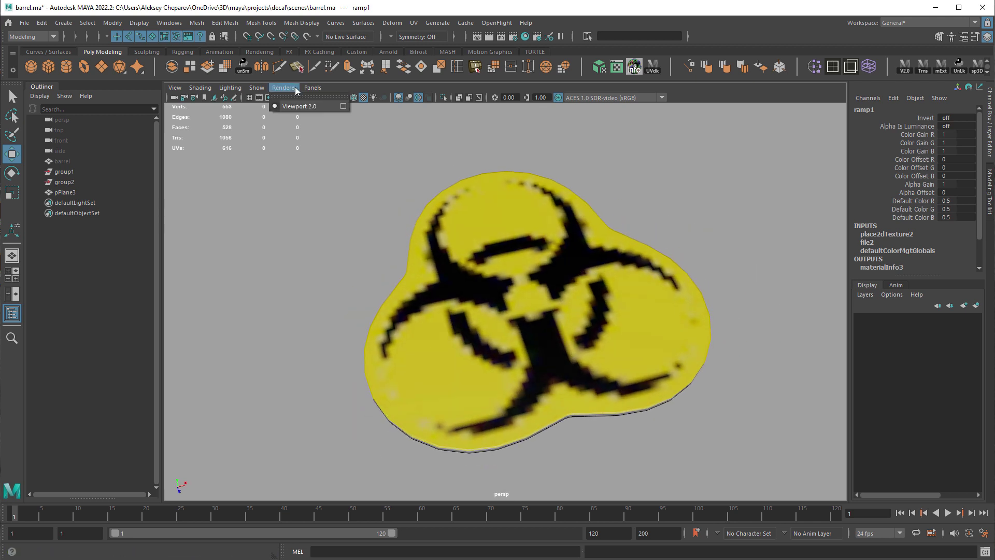
scroll(555, 241, down, 3)
alt+drag(555, 240, 558, 240)
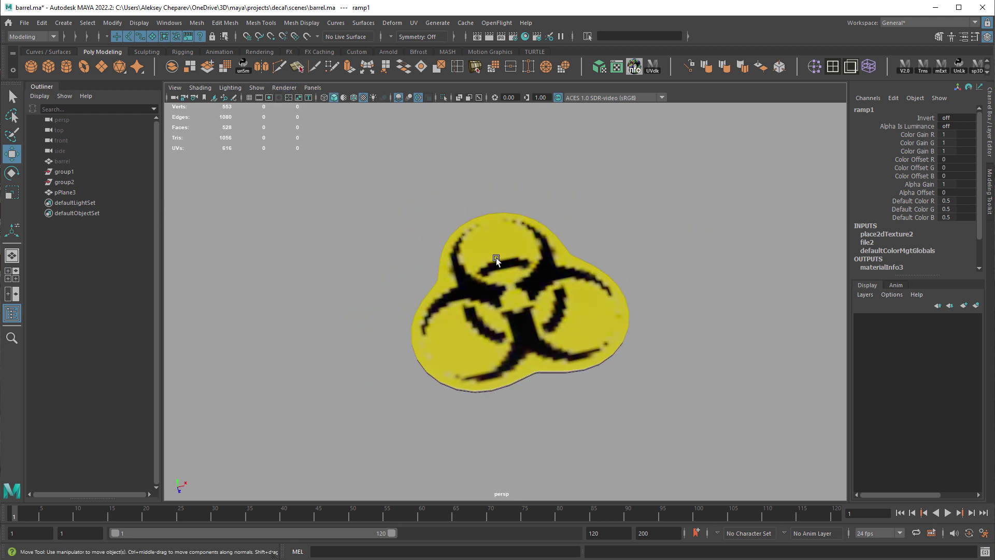
alt+drag(497, 257, 490, 238)
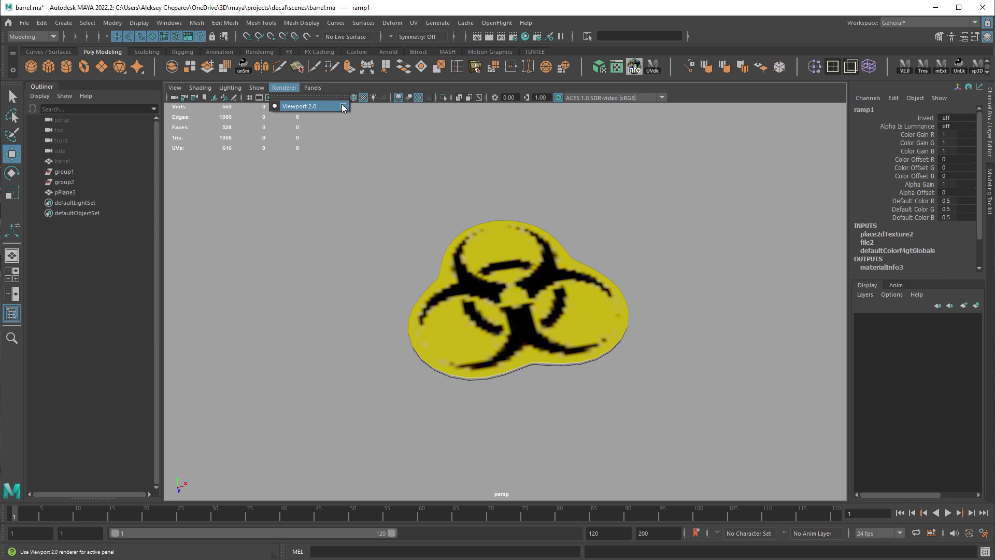
click(342, 106)
drag(994, 199, 651, 142)
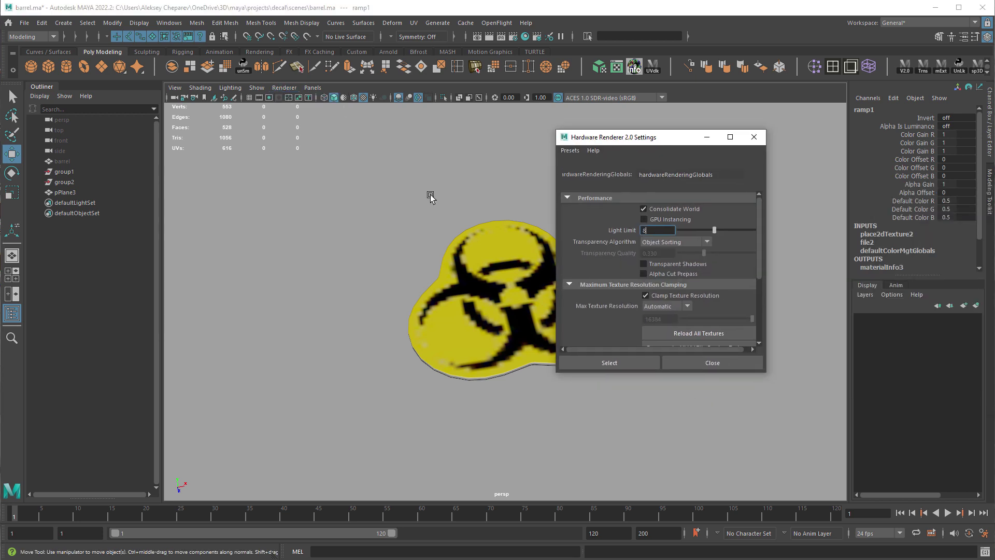
alt+right_drag(430, 196, 475, 205)
alt+middle_drag(478, 227, 380, 201)
drag(763, 373, 831, 473)
scroll(629, 400, down, 1)
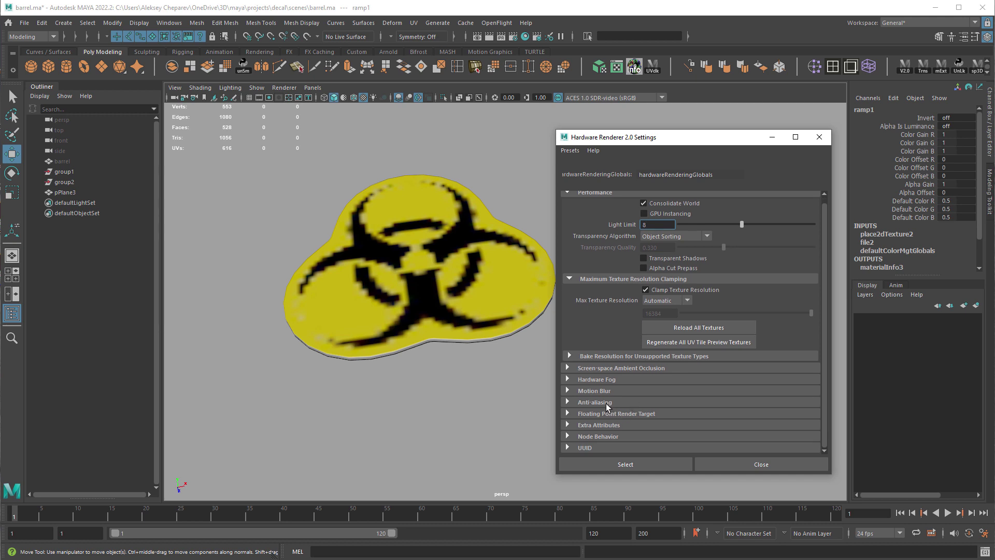
Step: Set the bake resolution for unsupported color and bump textures to 2048 and rebake all textures
click(616, 357)
drag(685, 368, 812, 367)
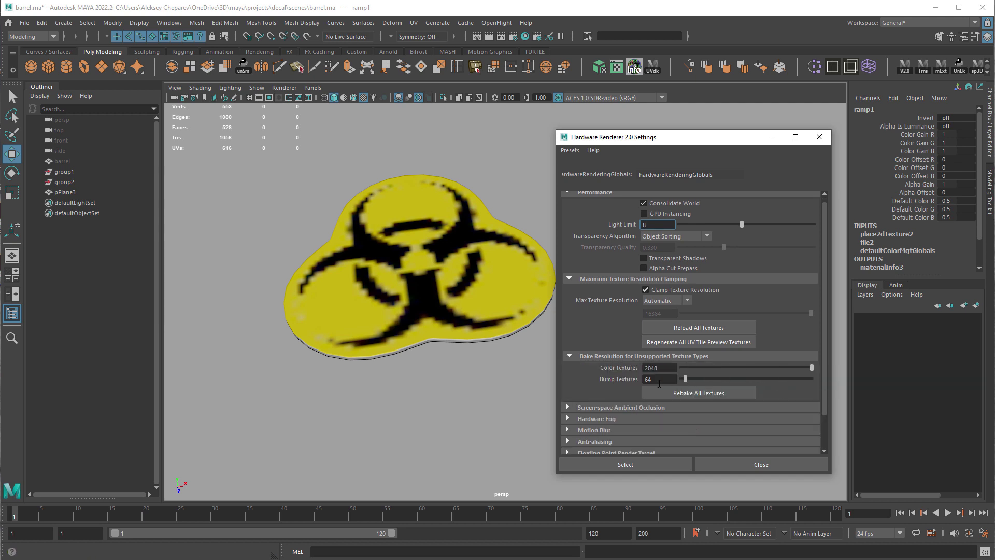
click(689, 394)
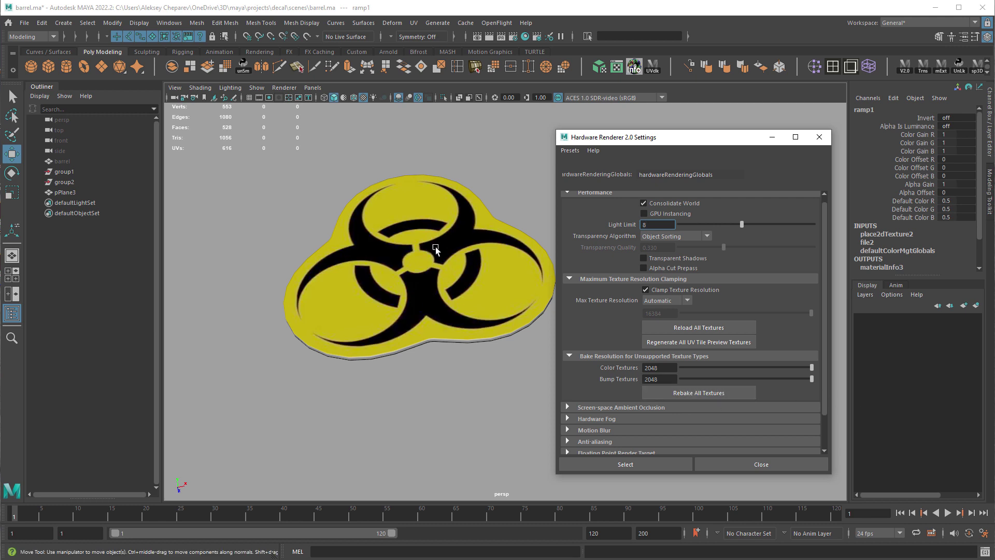
Step: Close the renderer settings and delete group1 and group2 from the scene
click(730, 469)
alt+drag(622, 211, 415, 253)
alt+drag(632, 284, 467, 341)
drag(72, 184, 65, 171)
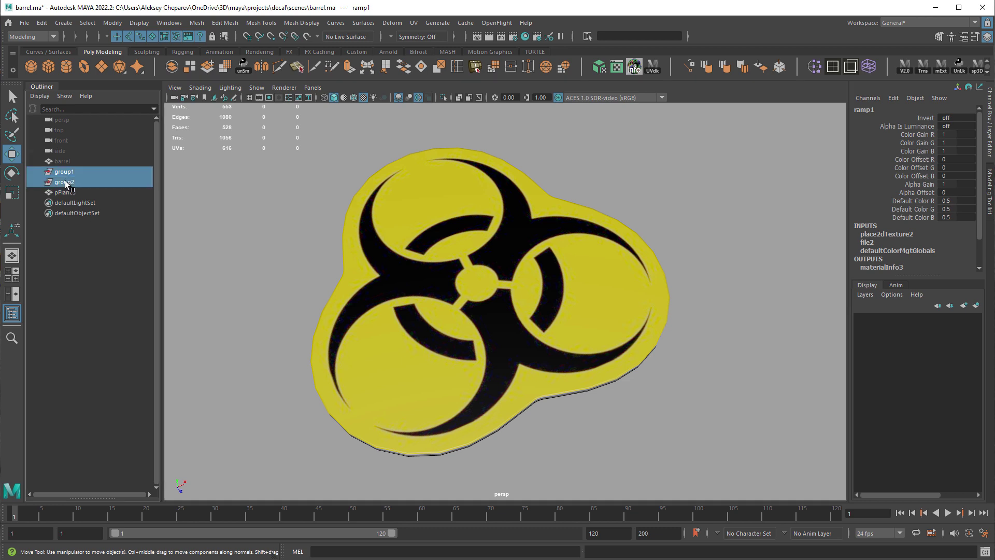
key(Delete)
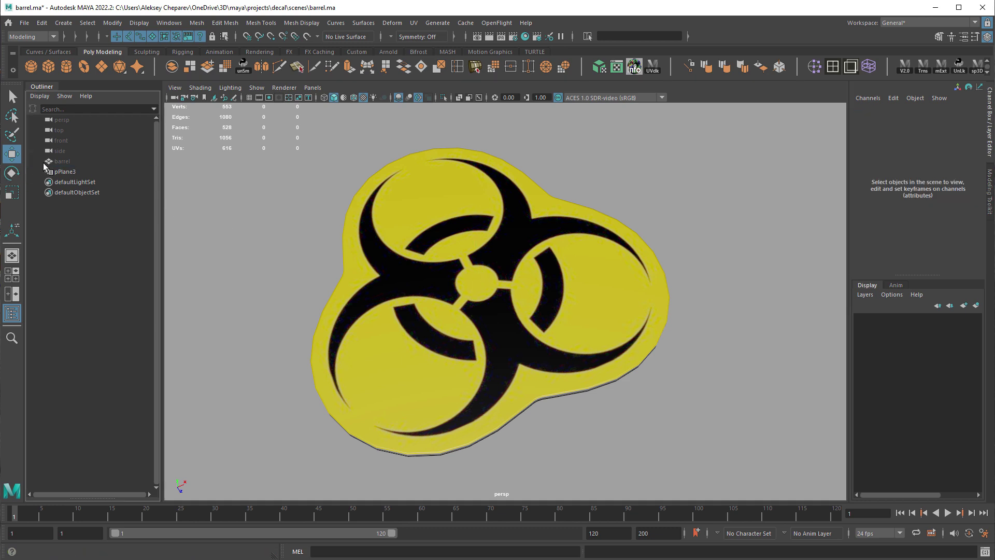
Step: Unhide the barrel so it is shown together with the decal
click(62, 161)
key(shift+h)
alt+right_drag(687, 307, 546, 279)
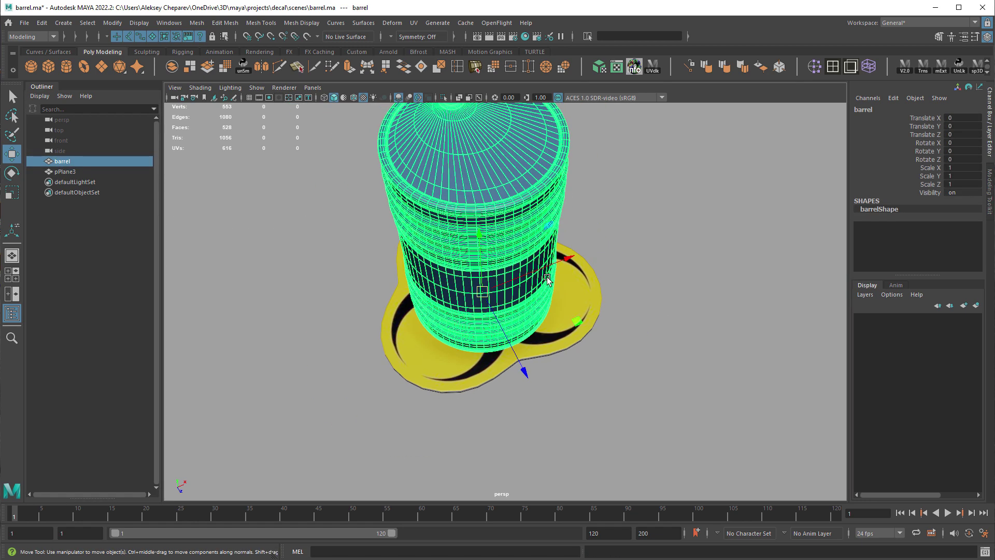
Step: Rotate the decal 90 degrees about X so it stands upright against the barrel
click(593, 308)
alt+drag(592, 308, 596, 265)
key(e)
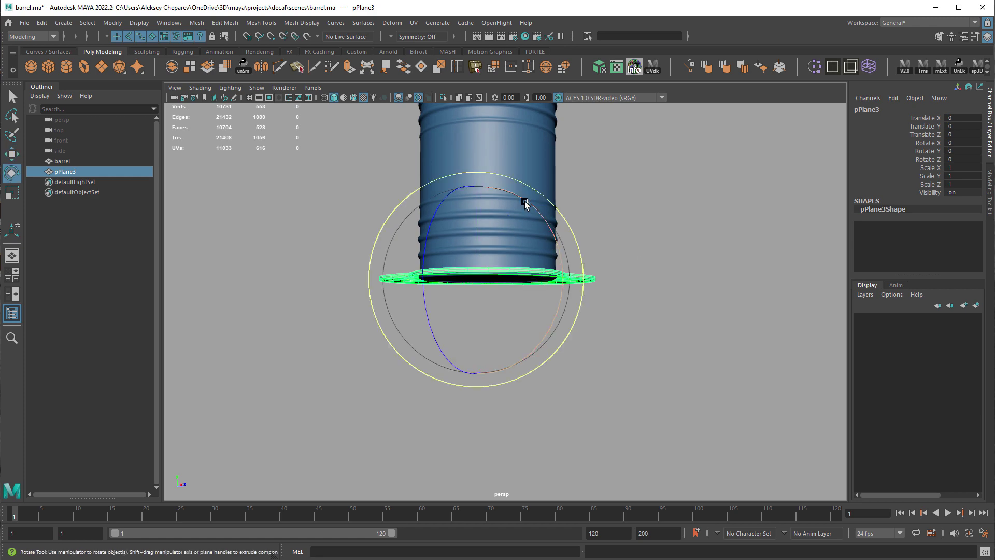
drag(524, 204, 551, 263)
key(w)
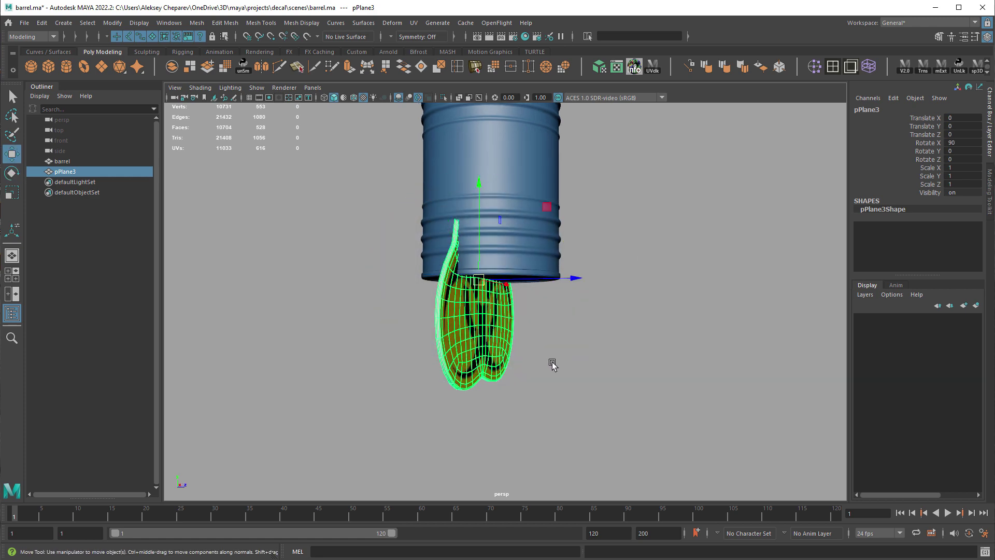
Step: Move the decal up beside the barrel and scale it down uniformly to 0.279
middle_drag(553, 364, 677, 248)
alt+drag(677, 248, 712, 294)
key(r)
middle_drag(712, 295, 581, 268)
alt+middle_drag(612, 244, 614, 251)
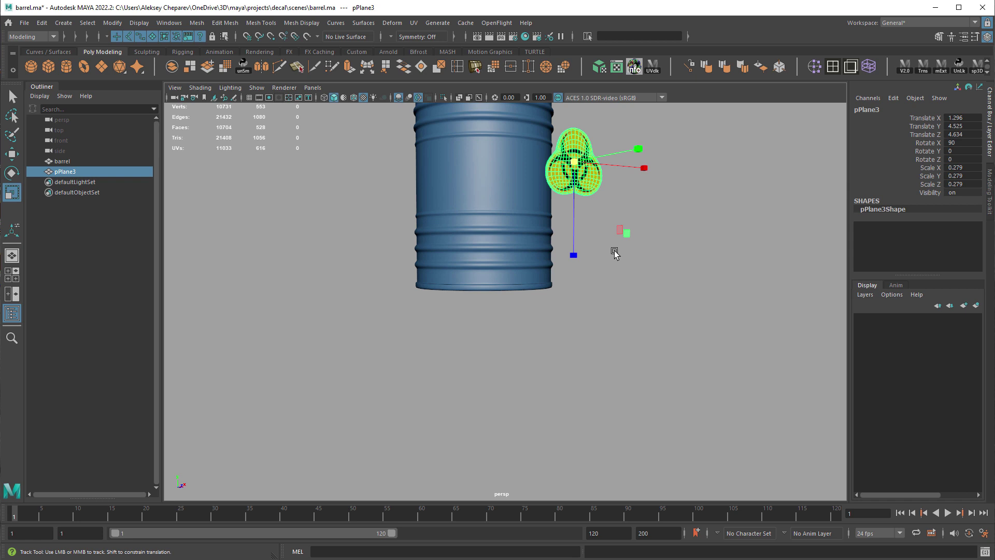
Step: Center the decal in front of the barrel, at Translate X -0.042 and Translate Z 3.67
alt+drag(615, 252, 640, 302)
key(e)
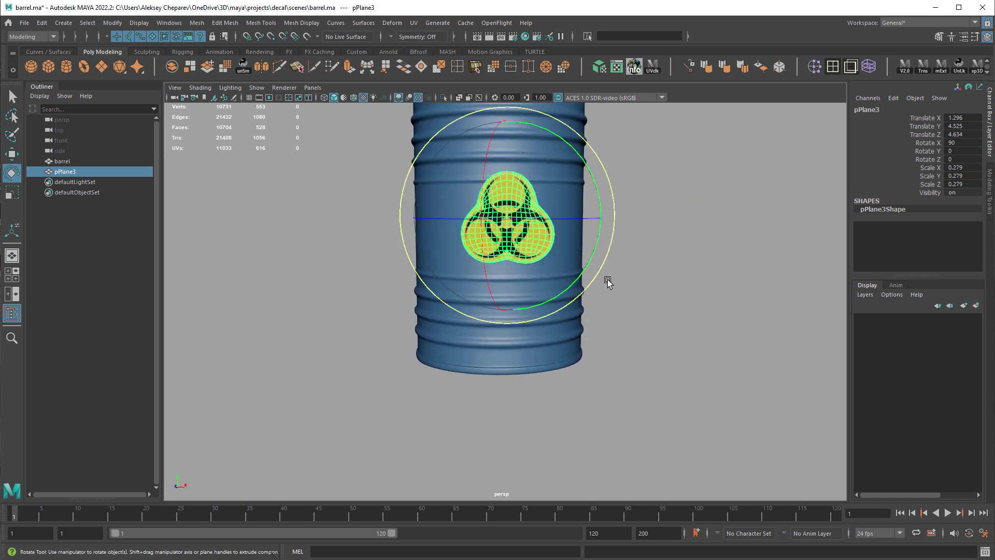
alt+drag(578, 161, 685, 243)
key(w)
alt+drag(684, 243, 663, 244)
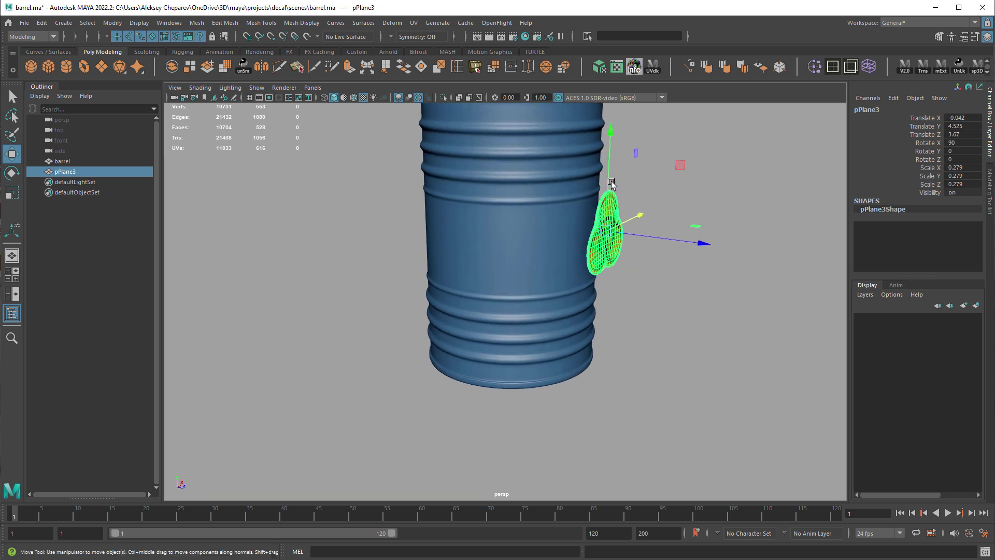
Step: Enlarge the decal uniformly to a scale of 0.413 and raise it to Translate Y 4.922
drag(611, 182, 611, 161)
key(r)
middle_drag(518, 298, 553, 320)
alt+drag(554, 321, 579, 314)
key(w)
drag(602, 120, 602, 131)
Step: Reduce the decal's uniform scale to 0.347 to suit the barrel's proportions
alt+drag(511, 251, 555, 259)
alt+middle_drag(555, 260, 517, 345)
alt+right_drag(518, 345, 587, 327)
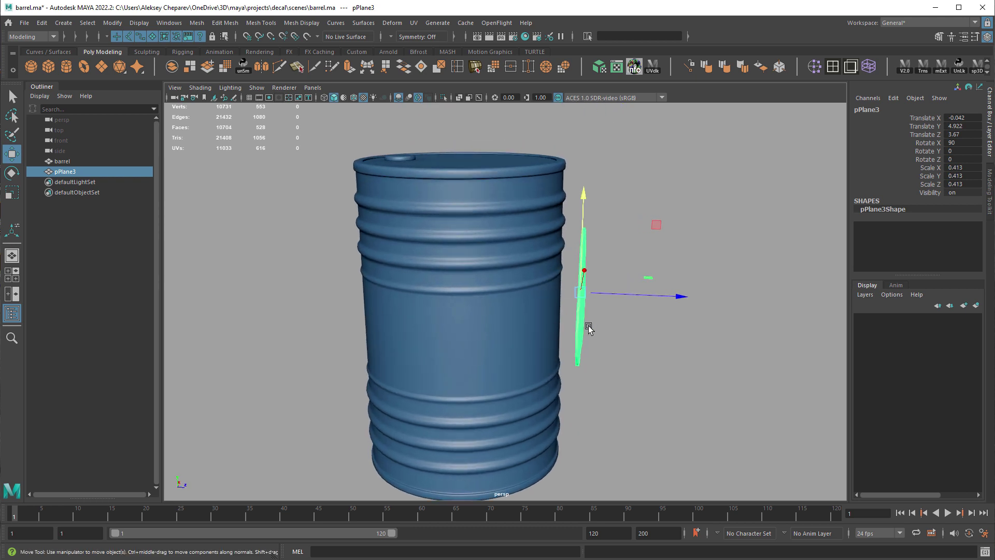
alt+middle_drag(588, 327, 566, 303)
key(r)
middle_drag(651, 347, 638, 345)
alt+drag(638, 344, 571, 341)
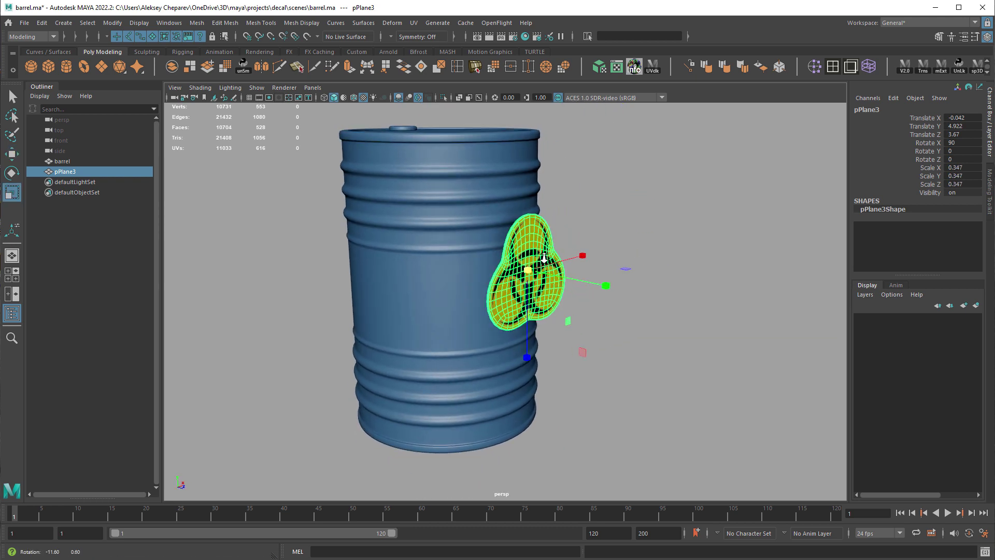
Step: Scale the decal thinner along its depth and freeze its transformations
scroll(511, 234, up, 2)
key(w)
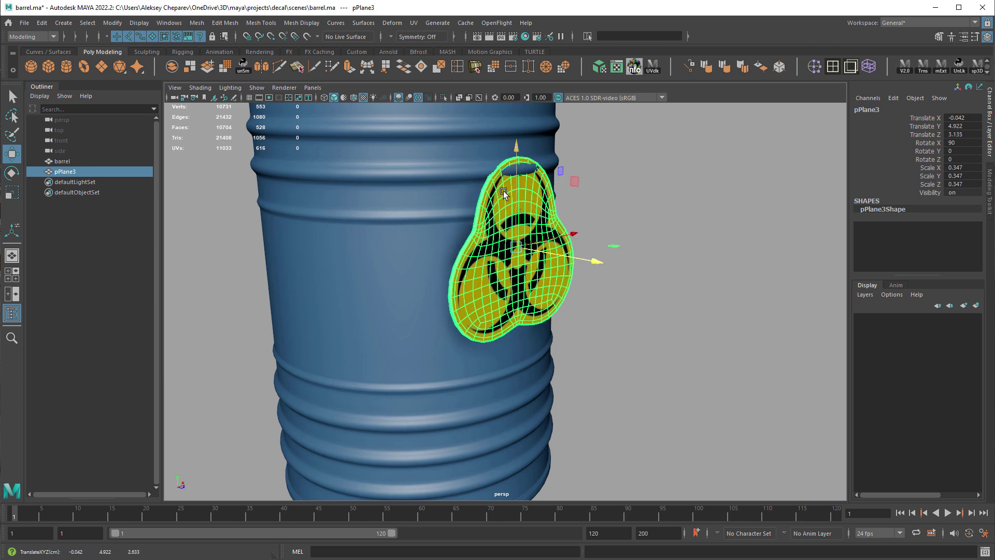
alt+drag(577, 258, 560, 215)
key(r)
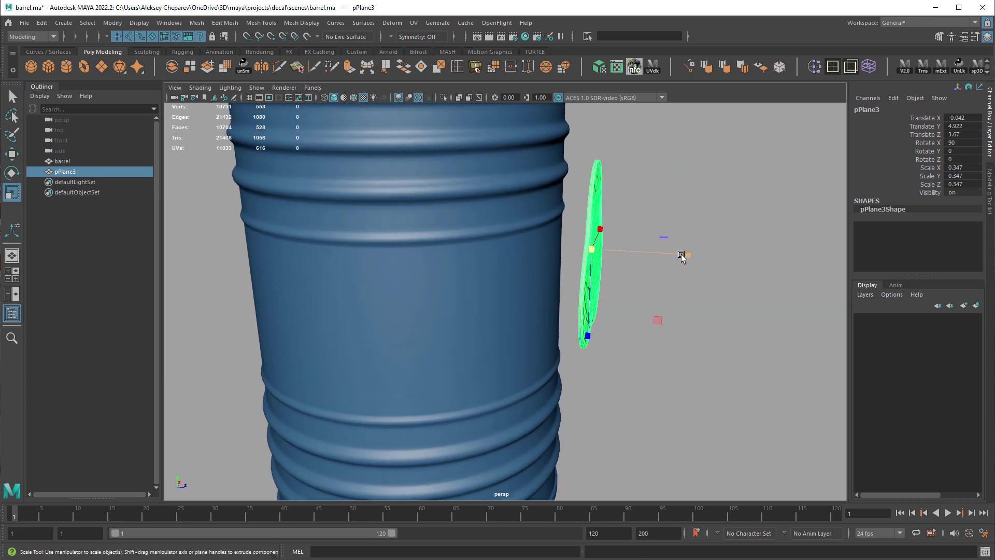
drag(685, 254, 602, 294)
key(g)
key(w)
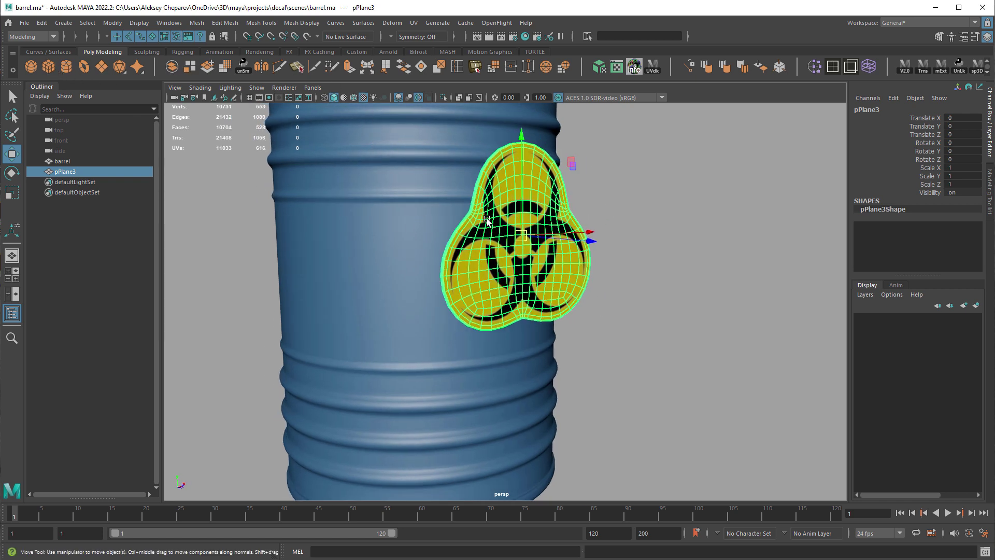
Step: Create a polygon plane and, in wireframe display, snap it to a vertex on the decal
key(1)
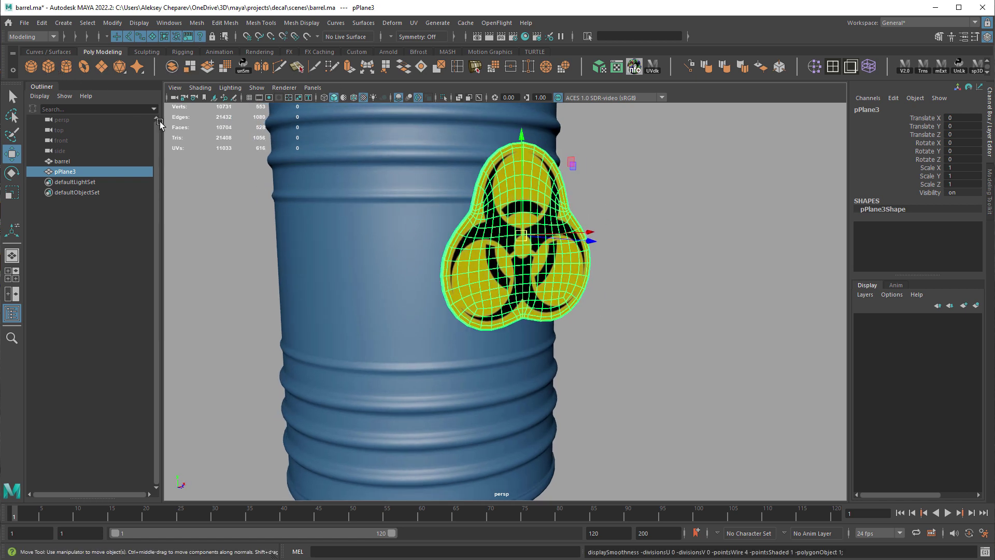
click(102, 67)
alt+drag(569, 371, 502, 344)
alt+right_drag(503, 345, 508, 288)
key(4)
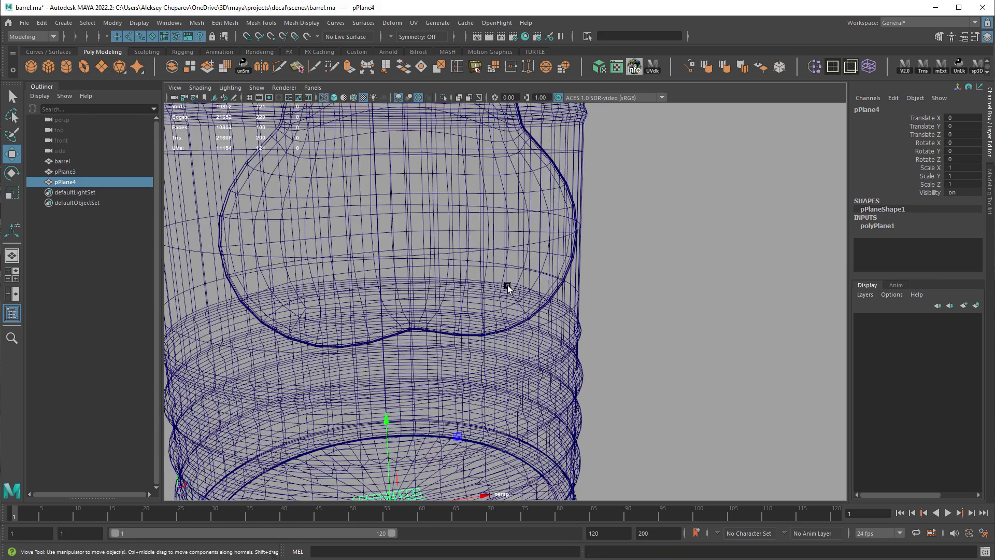
alt+middle_drag(509, 289, 542, 362)
alt+drag(542, 361, 665, 317)
key(v)
middle_drag(651, 290, 641, 275)
alt+drag(640, 275, 722, 346)
Step: Rotate the new plane 90 degrees about X so it stands parallel to the decal
key(r)
key(e)
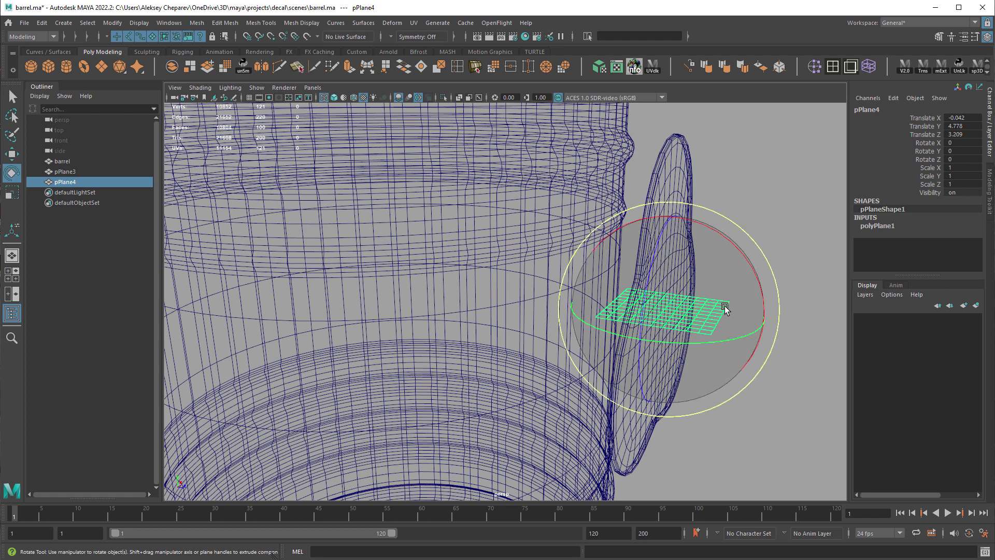
key(j)
drag(709, 228, 750, 393)
Step: In the side view, snap the plane along Z to the decal's back face, and return to the perspective view
key(space)
key(space)
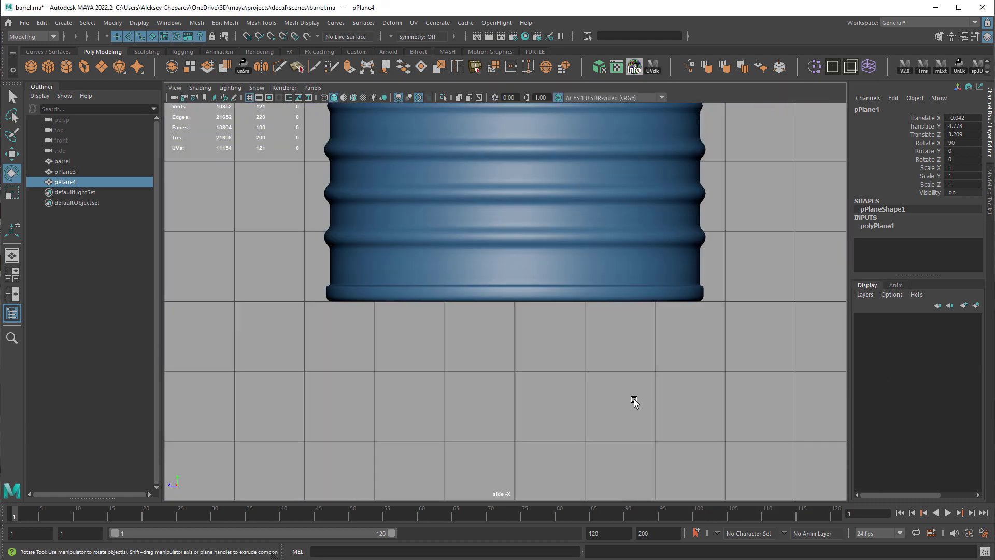
key(f)
key(w)
click(472, 301)
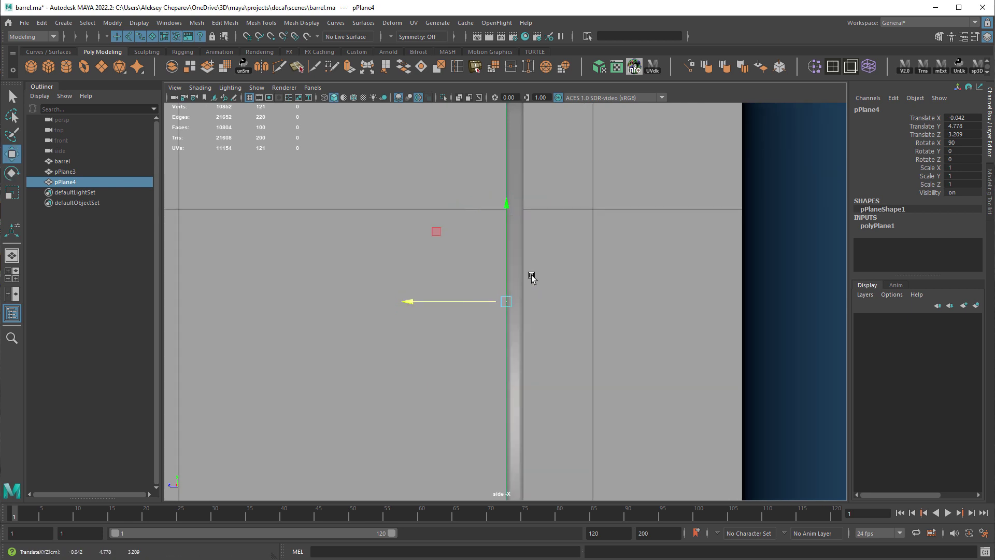
key(v)
middle_drag(530, 275, 529, 267)
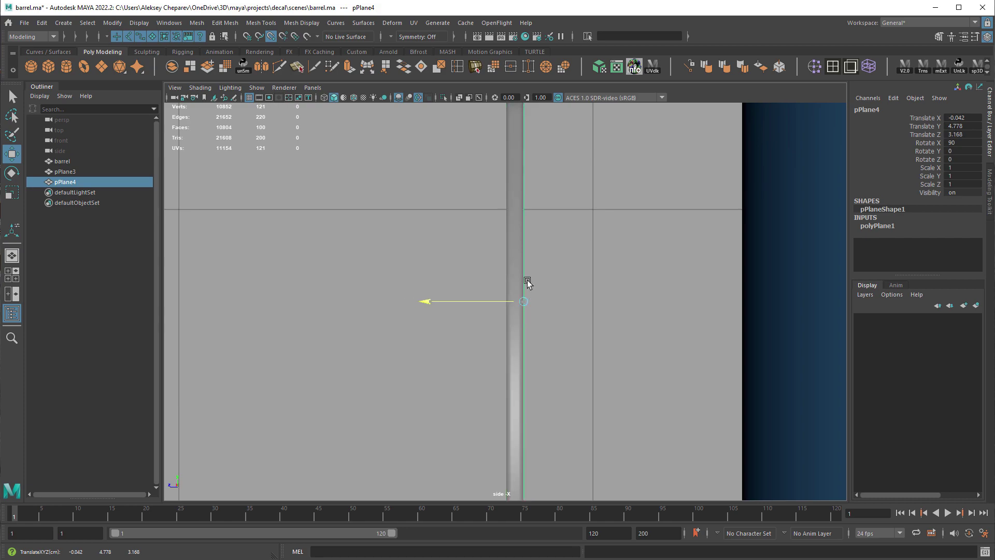
alt+right_drag(617, 292, 514, 266)
key(space)
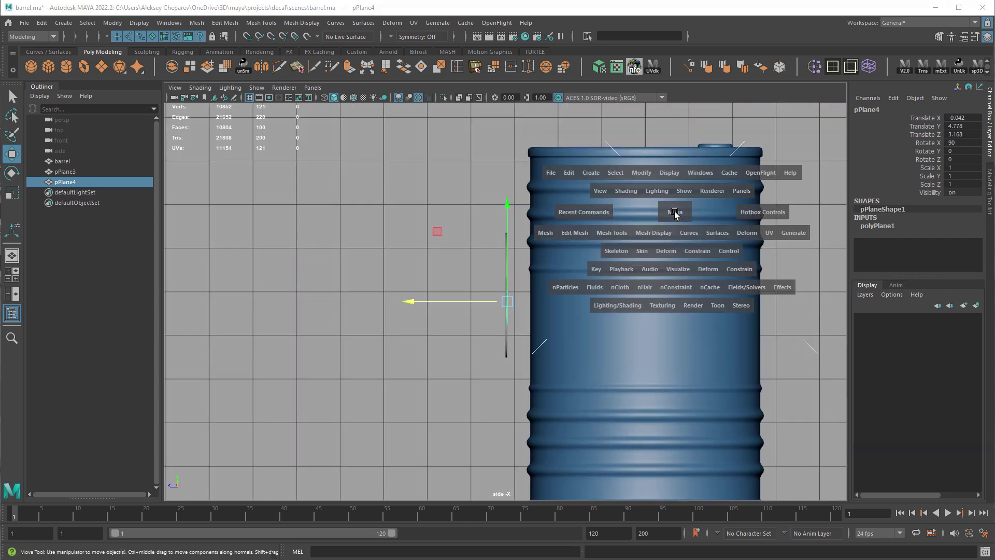
key(space)
Step: Restore shaded display and scale the plane uniformly to 3.24 so it extends past the decal's outline
alt+drag(646, 291, 544, 296)
alt+right_drag(544, 296, 479, 271)
alt+drag(479, 271, 502, 289)
key(5)
alt+drag(650, 342, 644, 344)
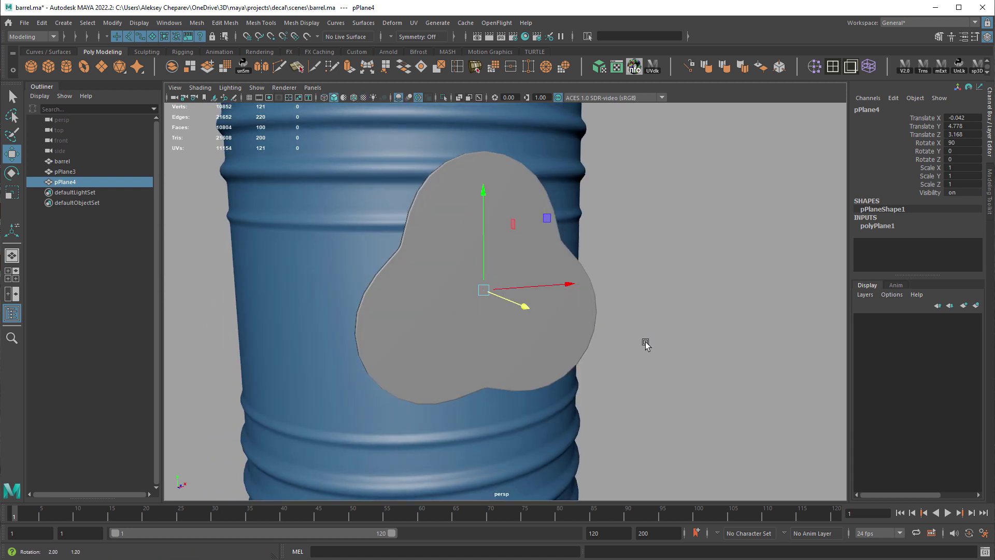
key(r)
middle_drag(608, 344, 729, 358)
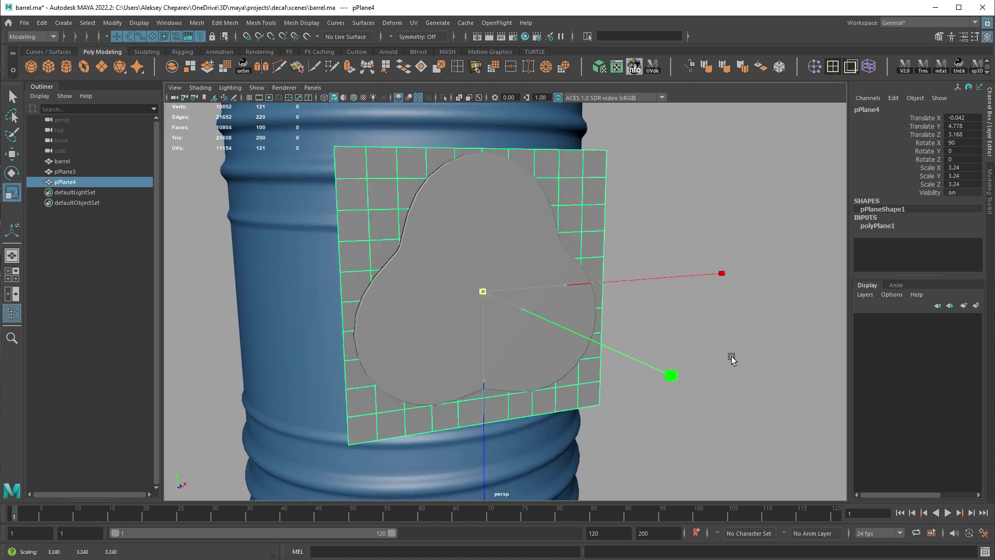
Step: Refine the plane's fit around the decal with a uniform scale of 3.153 and Translate Y 4.869
alt+drag(729, 358, 563, 290)
key(w)
drag(451, 224, 451, 215)
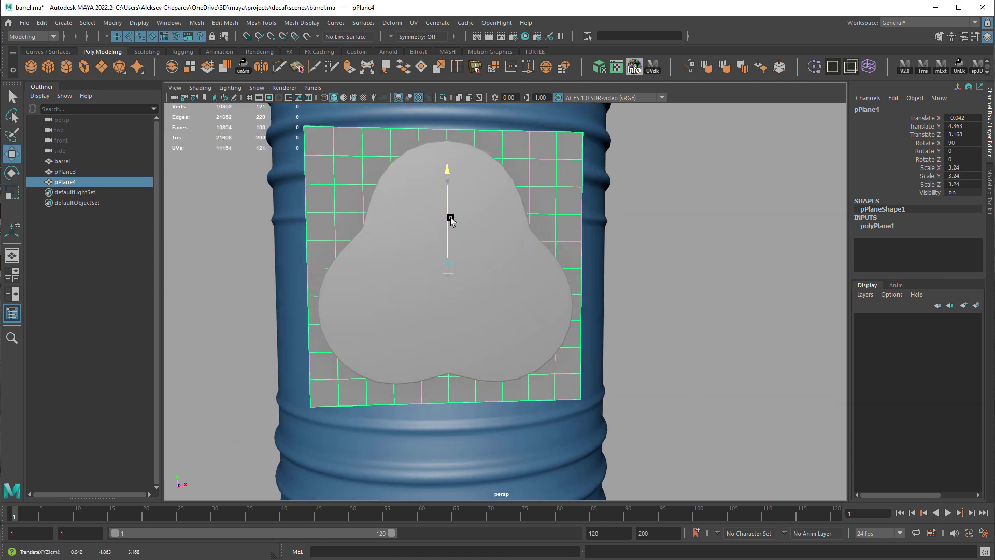
key(r)
middle_drag(583, 294, 611, 311)
key(w)
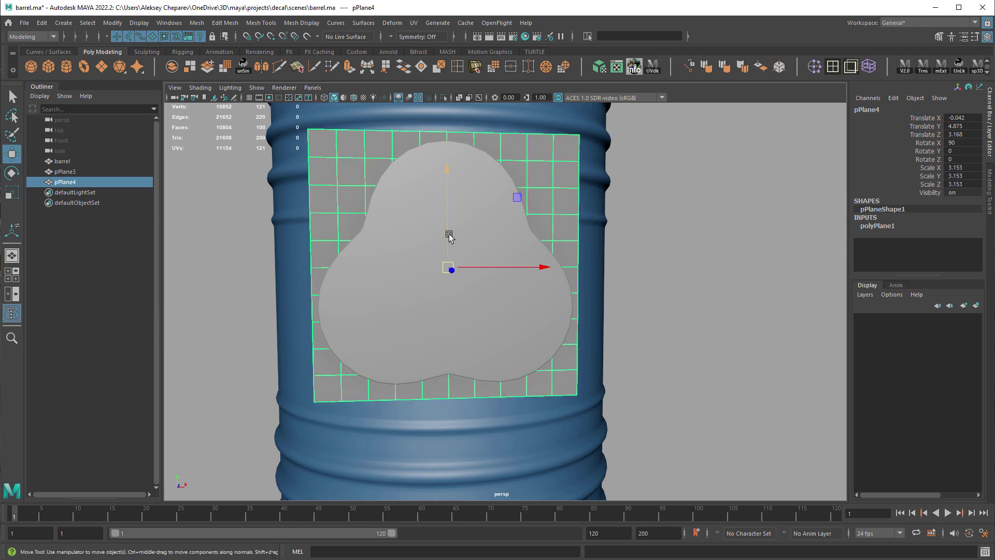
drag(449, 235, 829, 267)
Step: Set the plane's width and height subdivisions to 25 each
key(4)
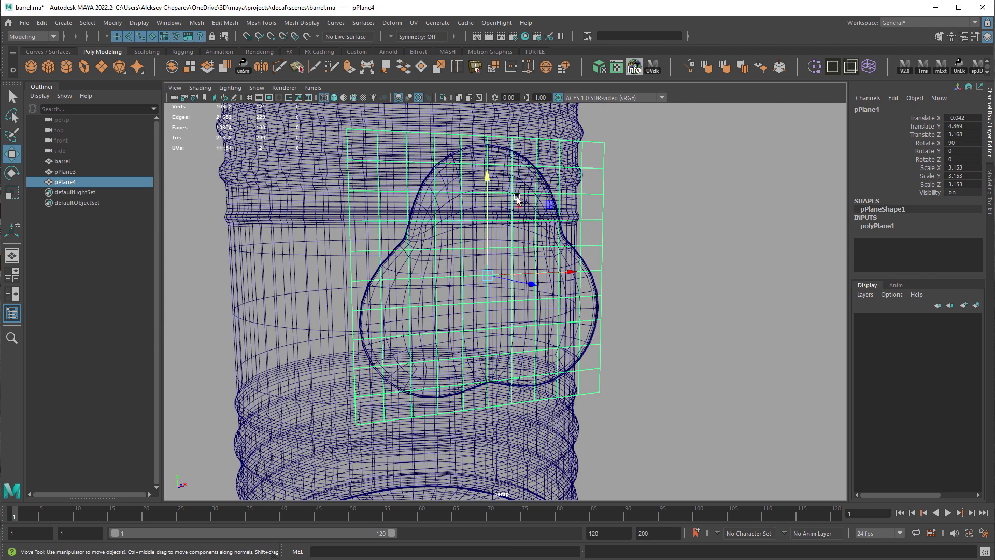
alt+drag(563, 248, 475, 252)
click(885, 227)
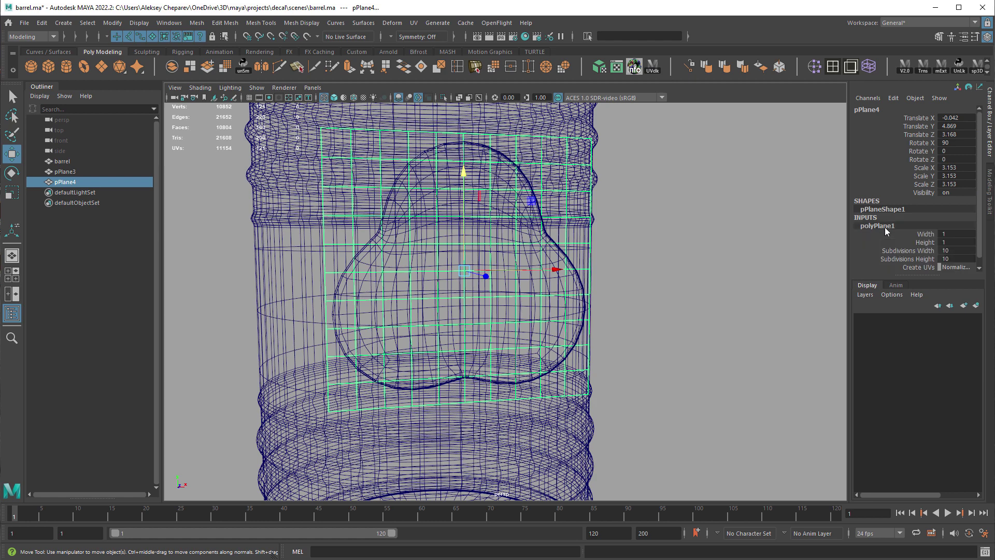
drag(912, 251, 915, 257)
shift+click(915, 259)
middle_drag(550, 273, 650, 279)
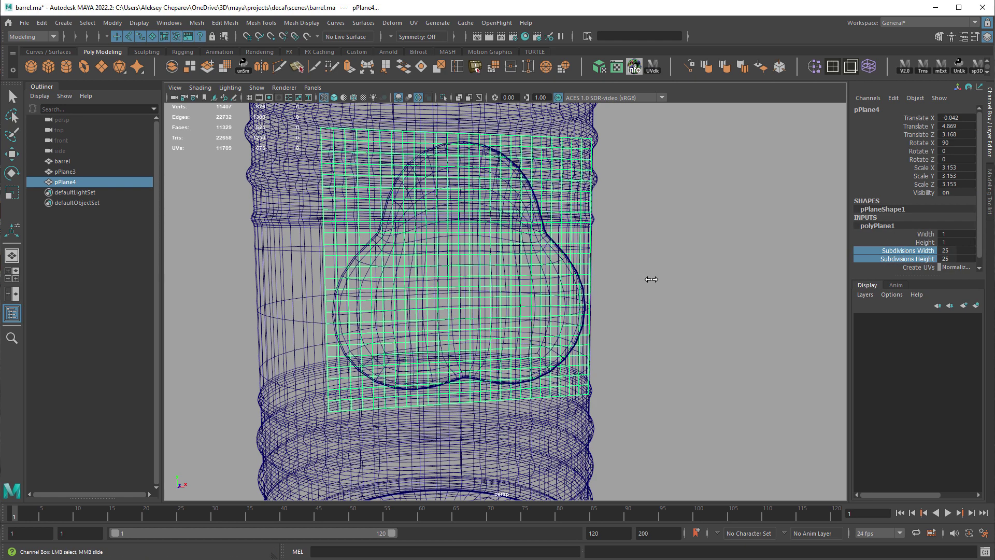
Step: Examine the mesh density of the barrel's ridges and rim up close in shaded display
key(5)
alt+drag(612, 291, 634, 300)
alt+right_drag(633, 299, 510, 282)
alt+drag(511, 282, 527, 284)
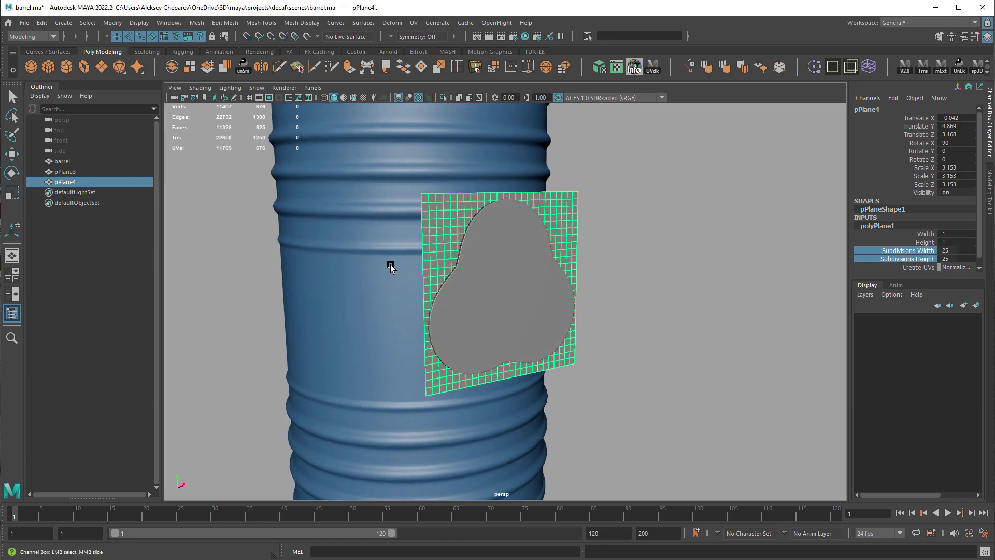
click(392, 267)
alt+drag(372, 212, 447, 220)
alt+middle_drag(447, 220, 522, 267)
alt+right_drag(523, 267, 634, 301)
alt+drag(620, 265, 598, 271)
alt+right_drag(597, 271, 667, 268)
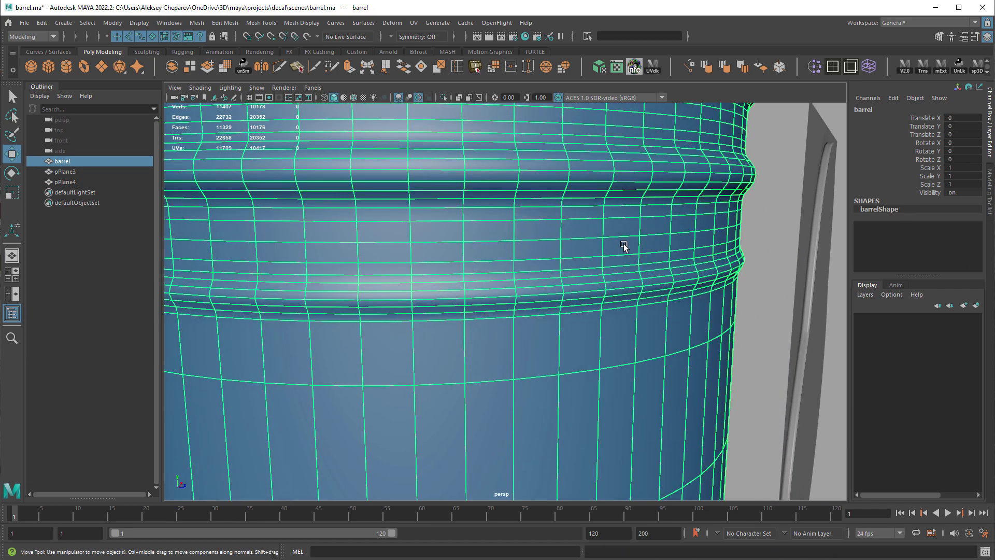
alt+drag(689, 253, 587, 315)
alt+middle_drag(587, 315, 615, 280)
alt+right_drag(615, 280, 602, 318)
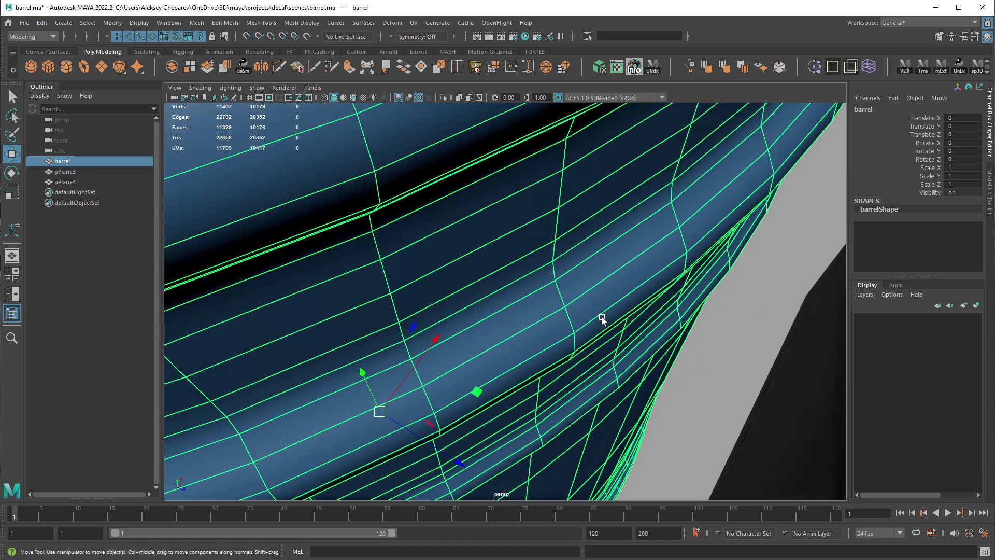
alt+right_drag(490, 366, 381, 283)
alt+drag(381, 282, 378, 262)
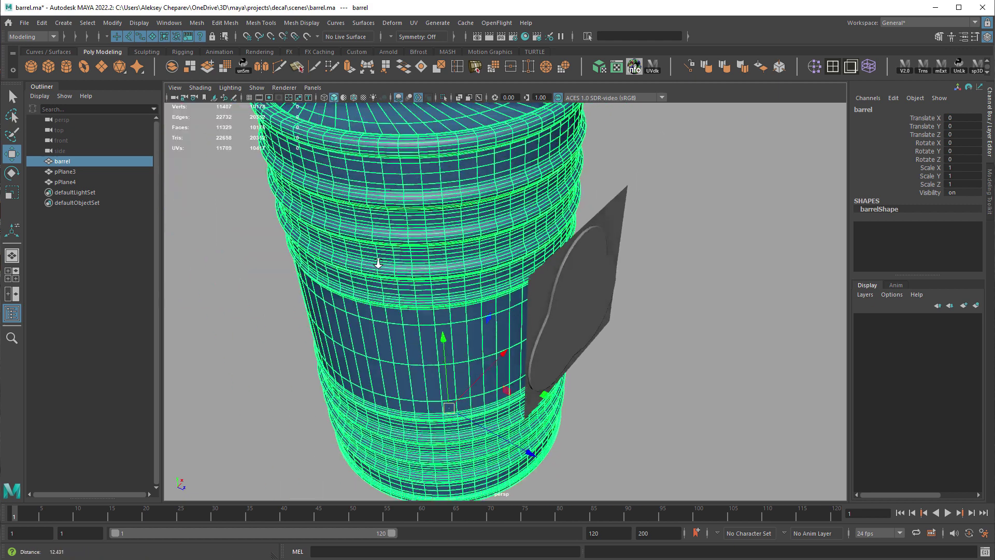
alt+right_drag(513, 257, 501, 238)
Step: Duplicate the barrel and hide the original
key(ctrl+d)
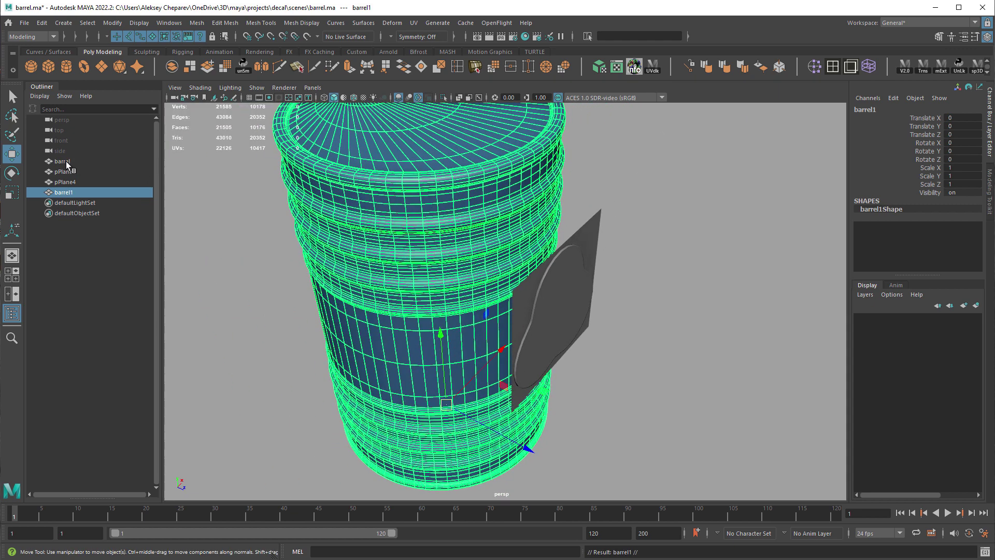
click(66, 161)
key(ctrl+h)
Step: Smooth the duplicate barrel's mesh to give it denser geometry
click(67, 191)
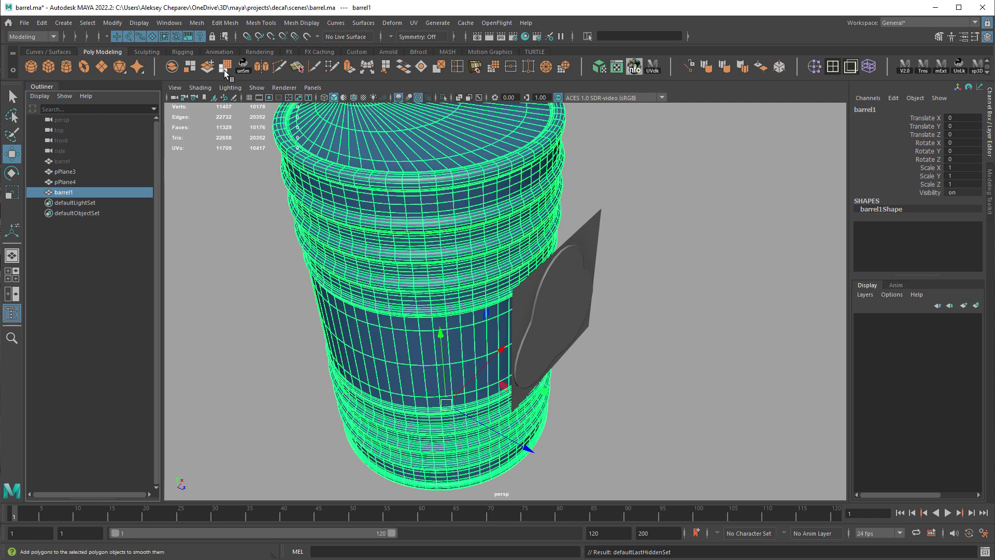
click(224, 67)
click(708, 281)
click(500, 266)
Step: Select the subdivided plane behind the decal and turn on textured display in the viewport
alt+drag(585, 278, 613, 284)
alt+right_drag(628, 275, 708, 330)
alt+middle_drag(667, 281, 664, 323)
alt+drag(664, 322, 595, 294)
click(595, 294)
key(q)
alt+middle_drag(608, 253, 574, 269)
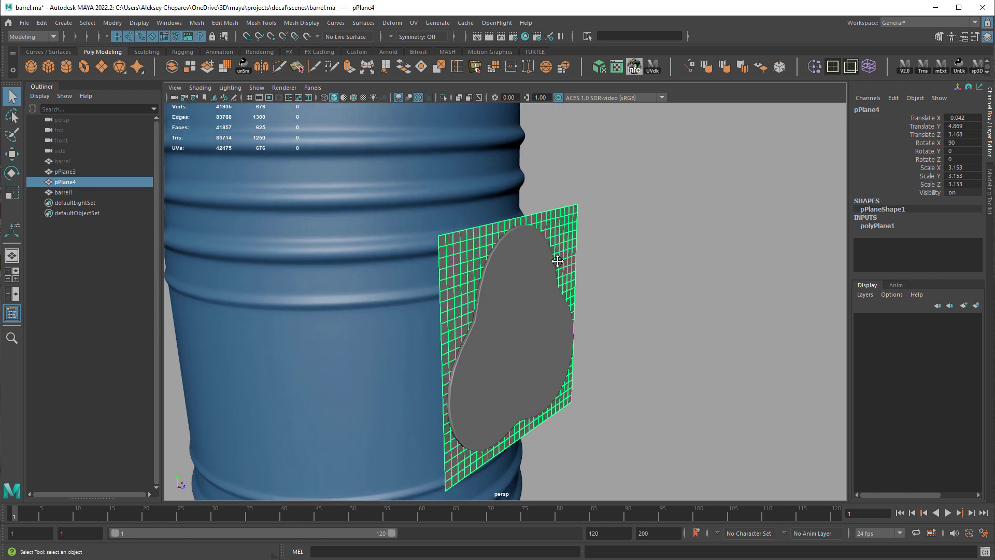
key(6)
alt+drag(595, 259, 589, 261)
alt+right_drag(605, 273, 662, 321)
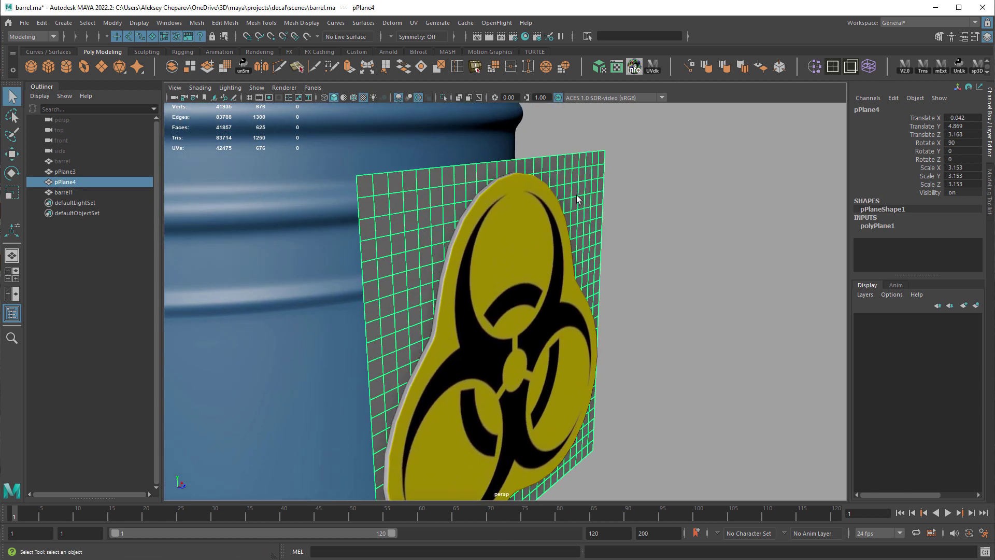
Step: Delete the subdivided plane's construction history and freeze its transformations
alt+drag(607, 219, 610, 214)
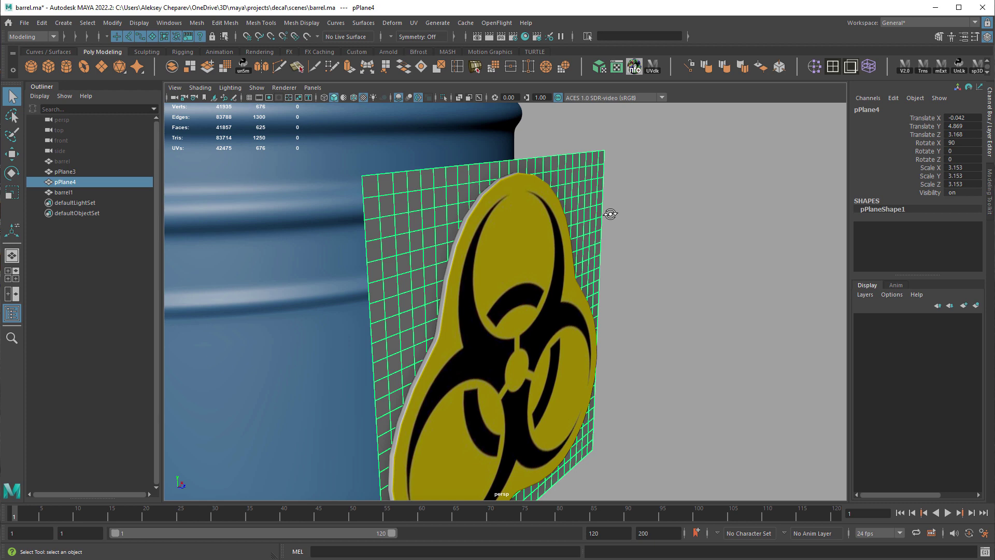
key(g)
click(541, 224)
click(579, 185)
Step: Try moving the subdivided plane away from the decal, and undo the move
key(w)
middle_drag(619, 290, 584, 219)
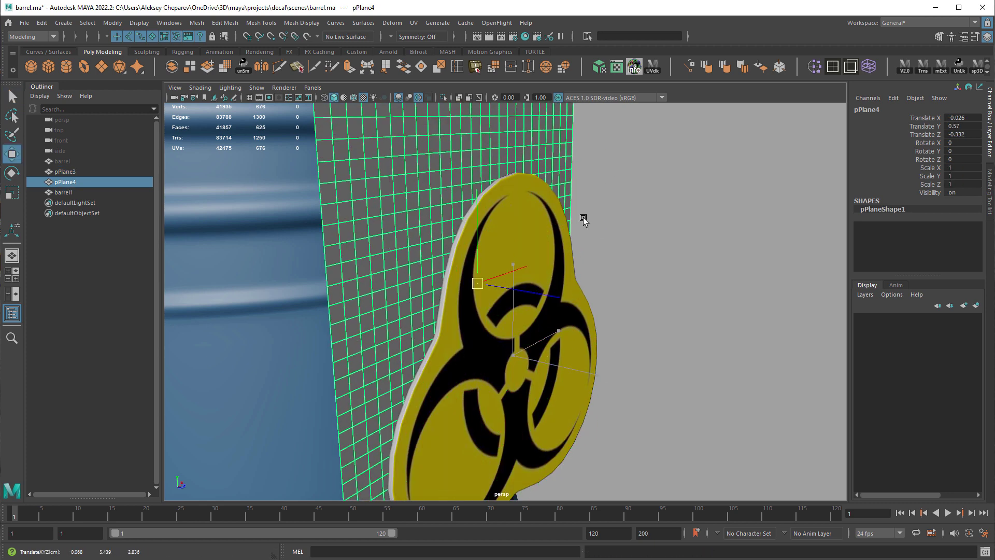
key(ctrl+z)
key(ctrl+z)
key(ctrl+z)
Step: Bind the decal to the subdivided plane with a Wrap deformer, testing it with a trial move of the plane that is undone
click(570, 236)
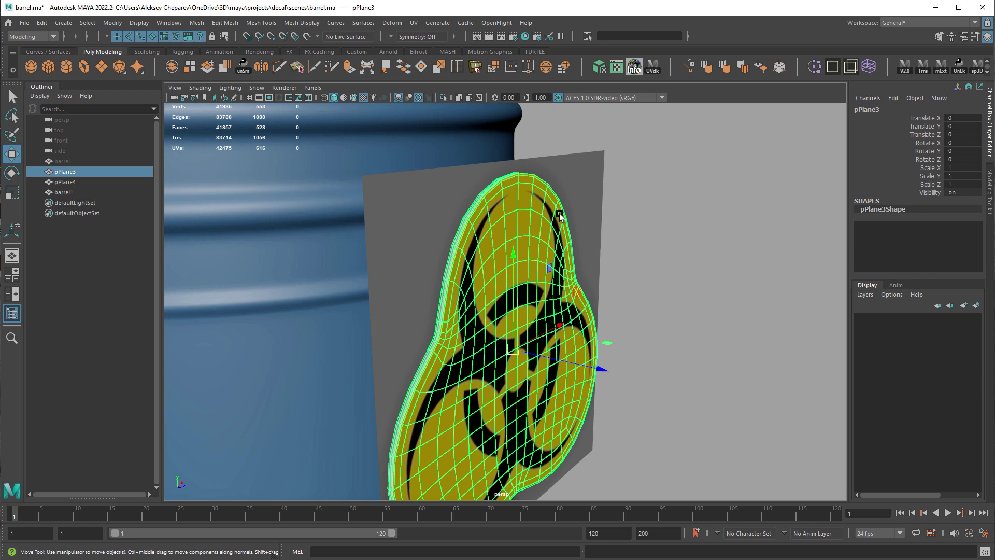
shift+click(596, 189)
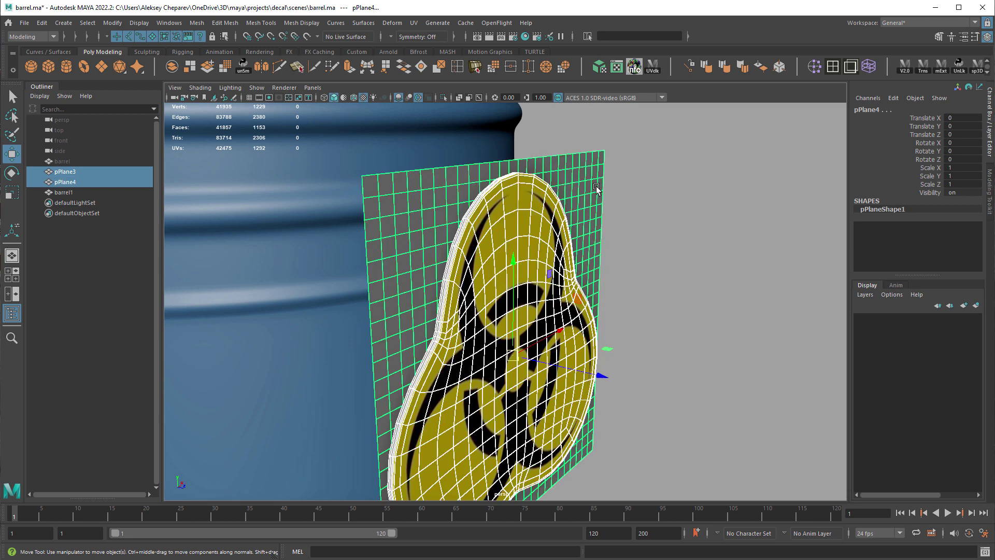
alt+drag(606, 174, 602, 161)
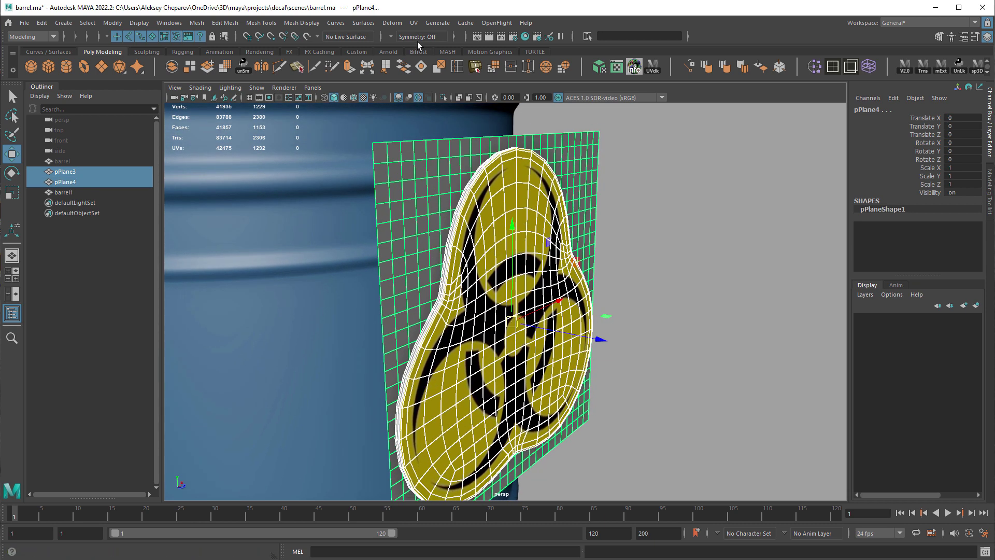
click(392, 23)
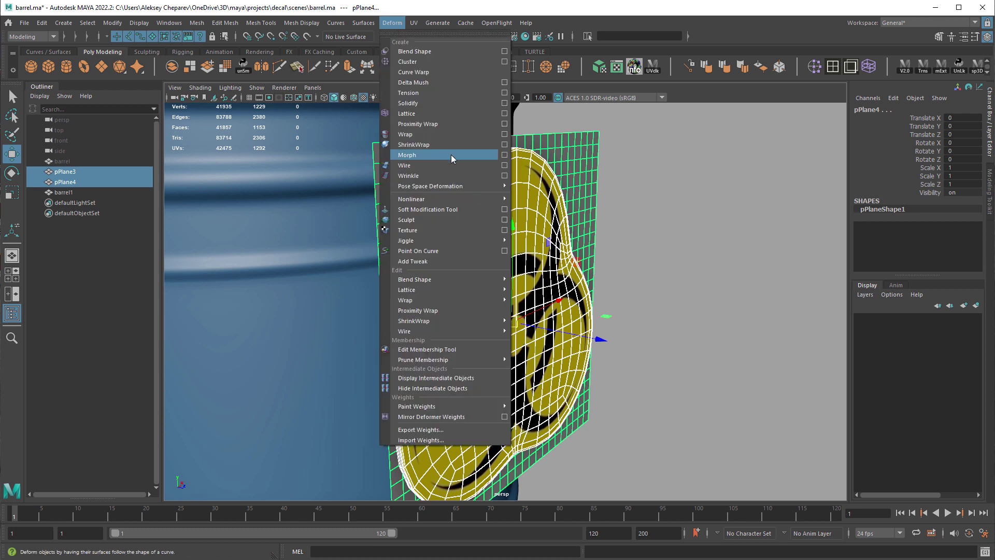
click(459, 134)
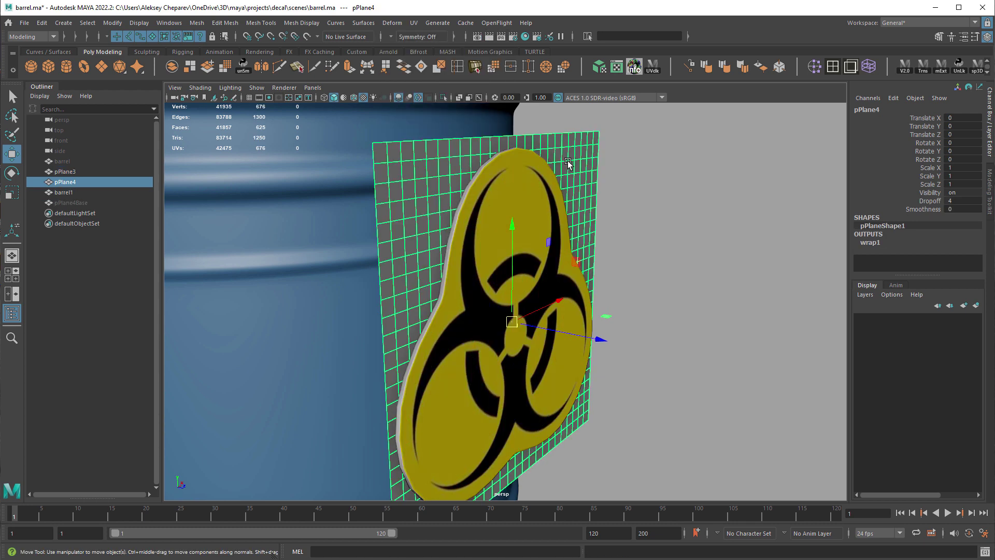
middle_drag(593, 167, 635, 191)
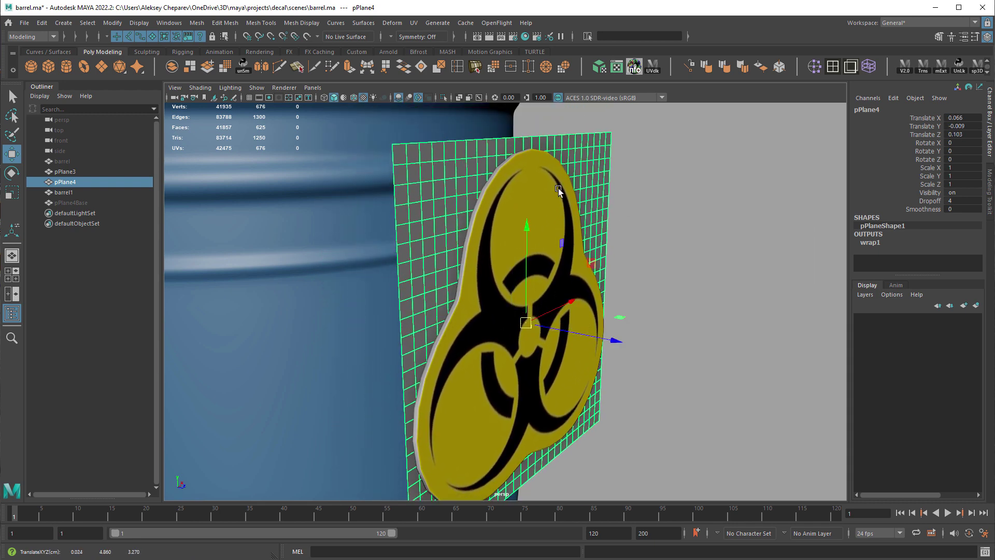
key(ctrl+z)
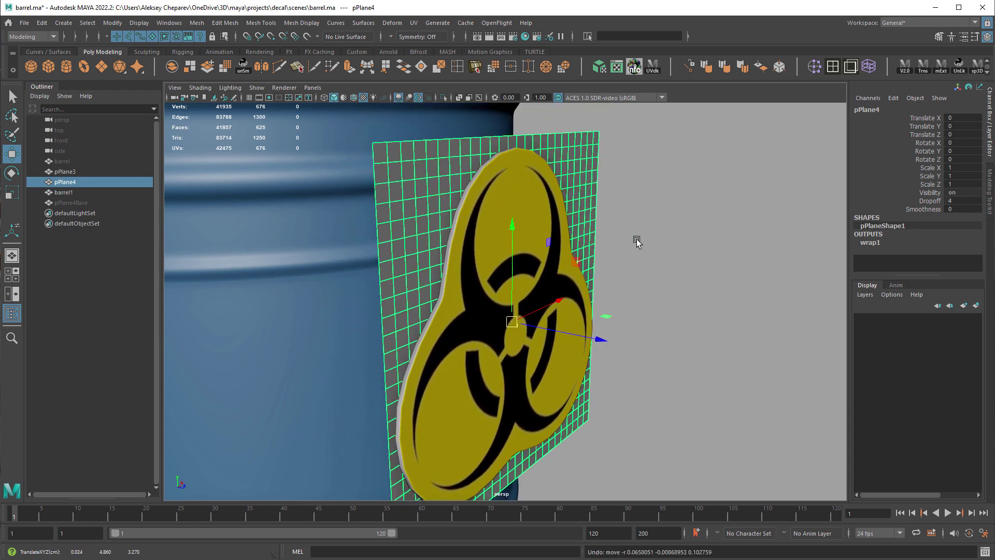
Step: Set up a ShrinkWrap of the subdivided plane onto the smoothed barrel with the projection set to Parallel To Axes
alt+right_drag(637, 241, 549, 244)
alt+drag(549, 243, 584, 258)
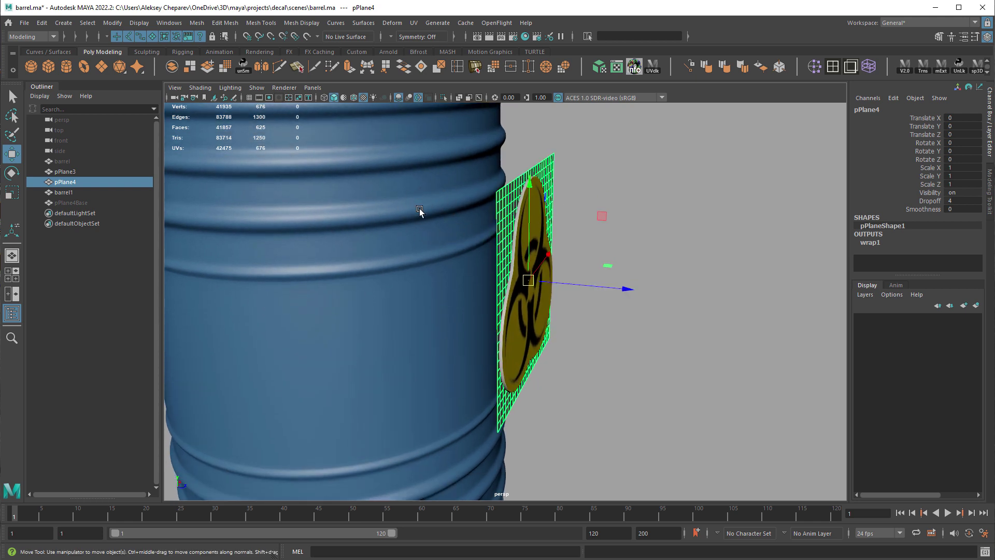
alt+drag(433, 203, 496, 209)
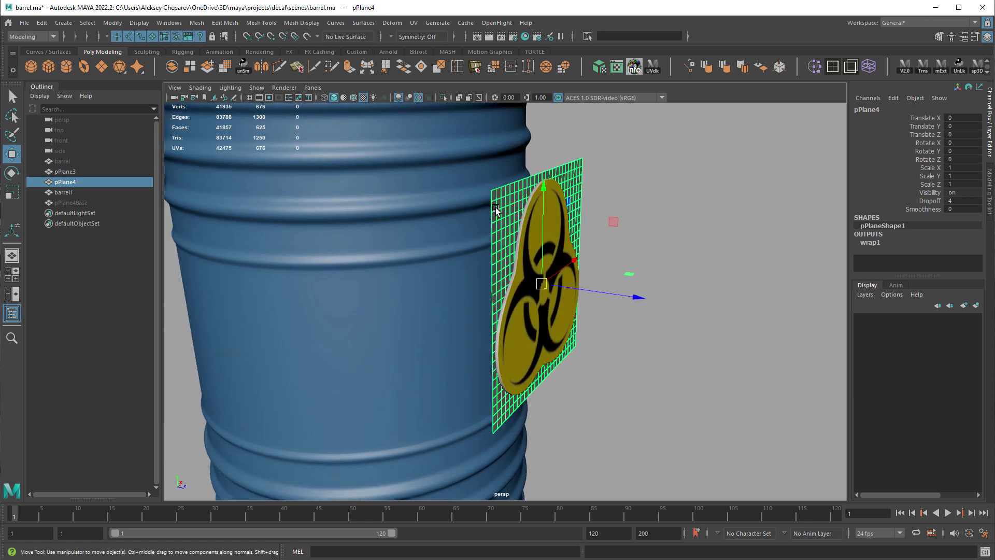
shift+click(433, 202)
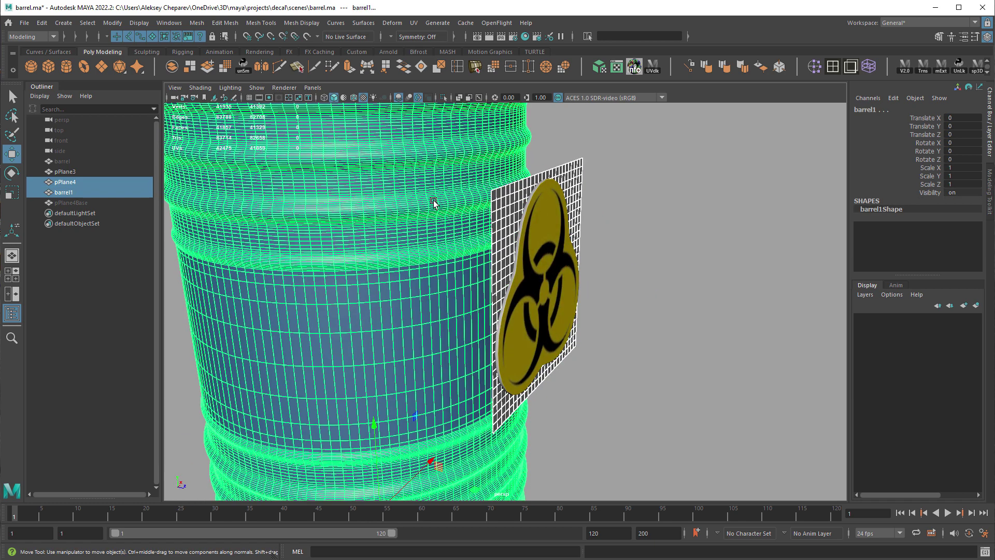
alt+drag(434, 178, 445, 174)
click(393, 25)
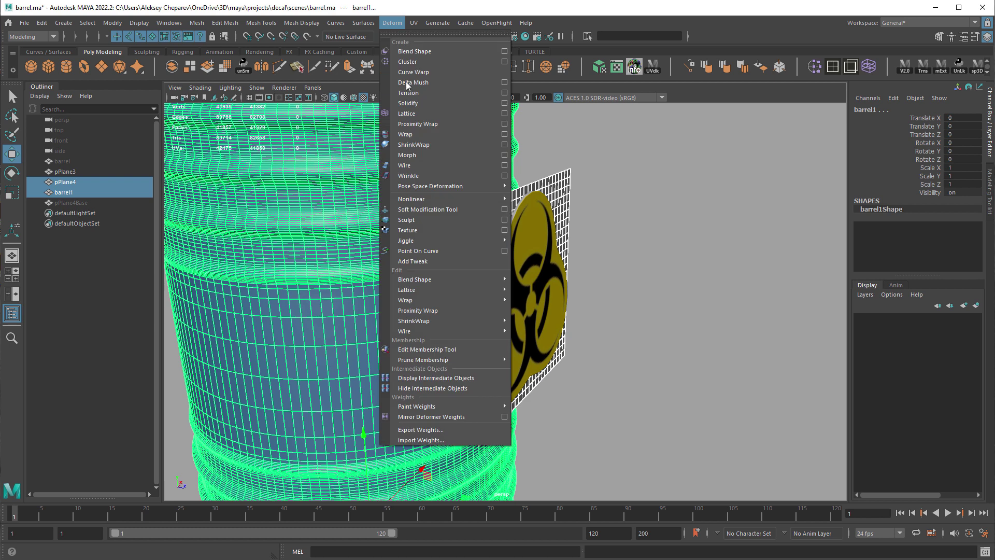
click(503, 145)
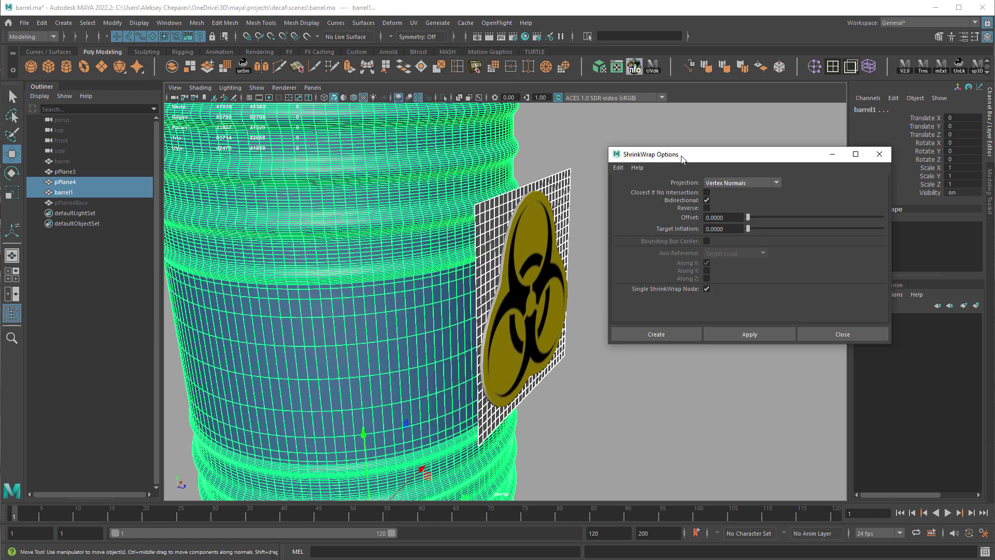
drag(755, 159, 746, 92)
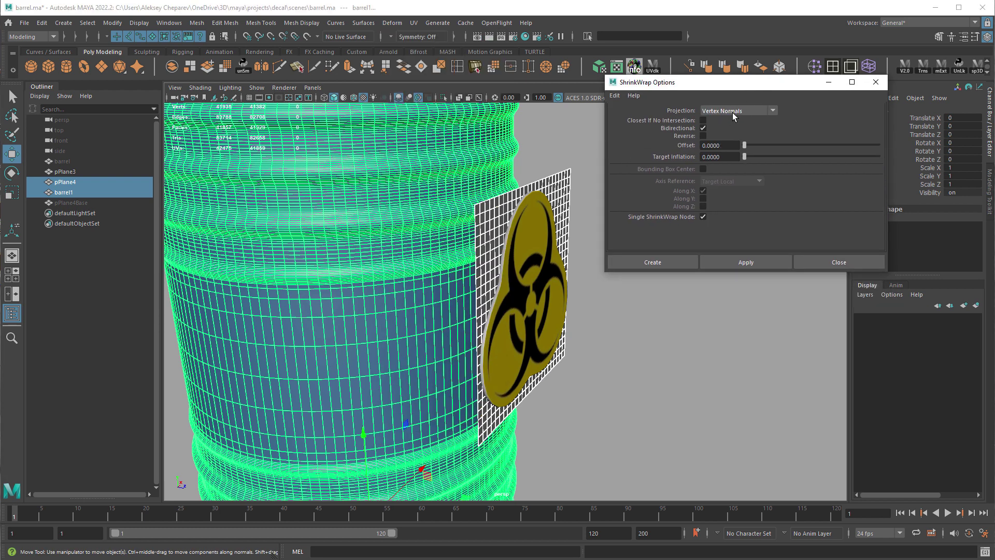
click(734, 112)
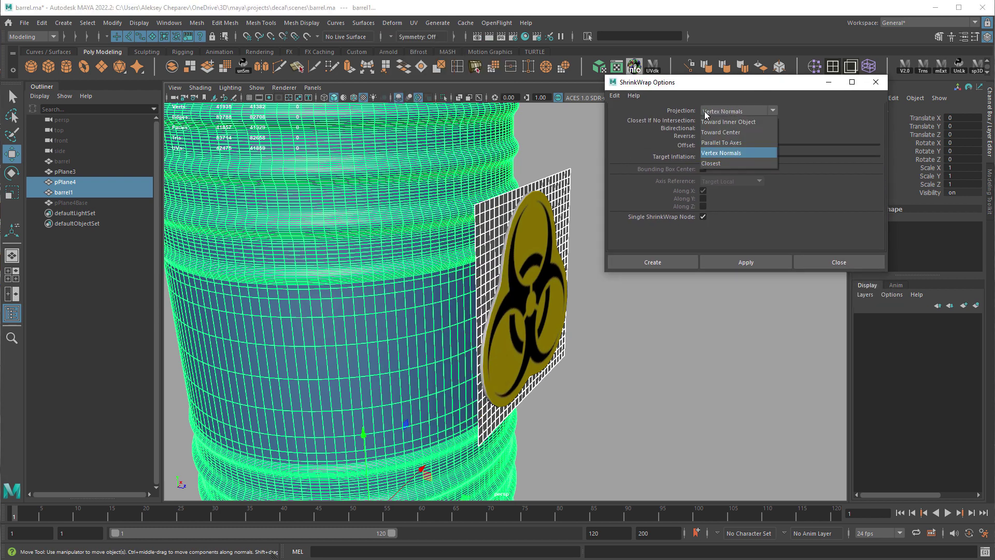
click(731, 148)
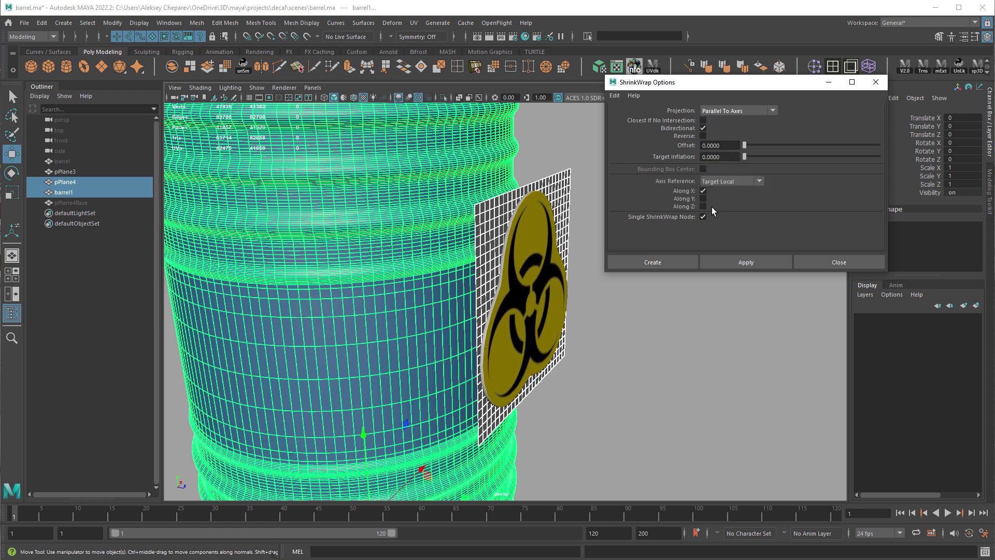
Step: Project along Z only instead of X, turn off Bidirectional, and apply the ShrinkWrap to the plane
alt+drag(496, 320, 313, 464)
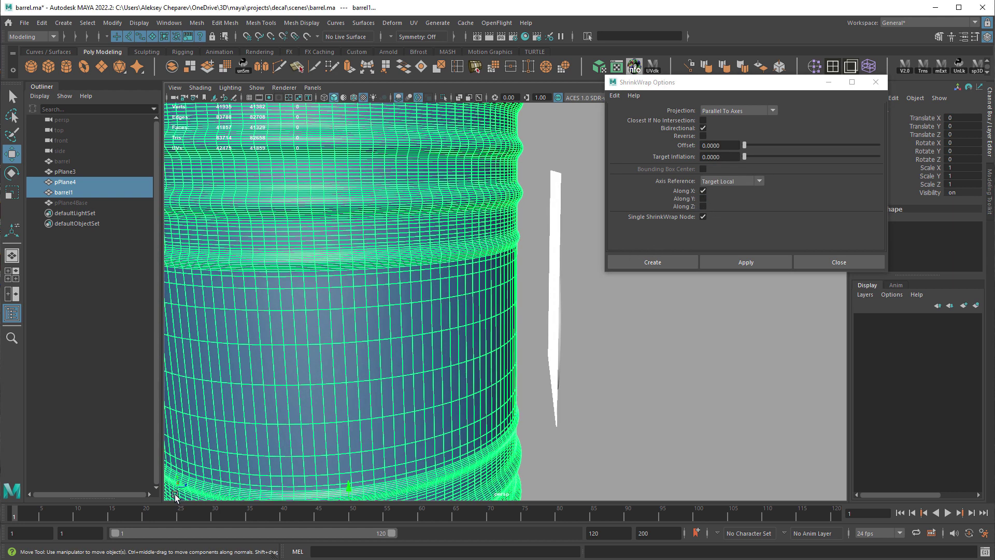
alt+drag(182, 487, 240, 471)
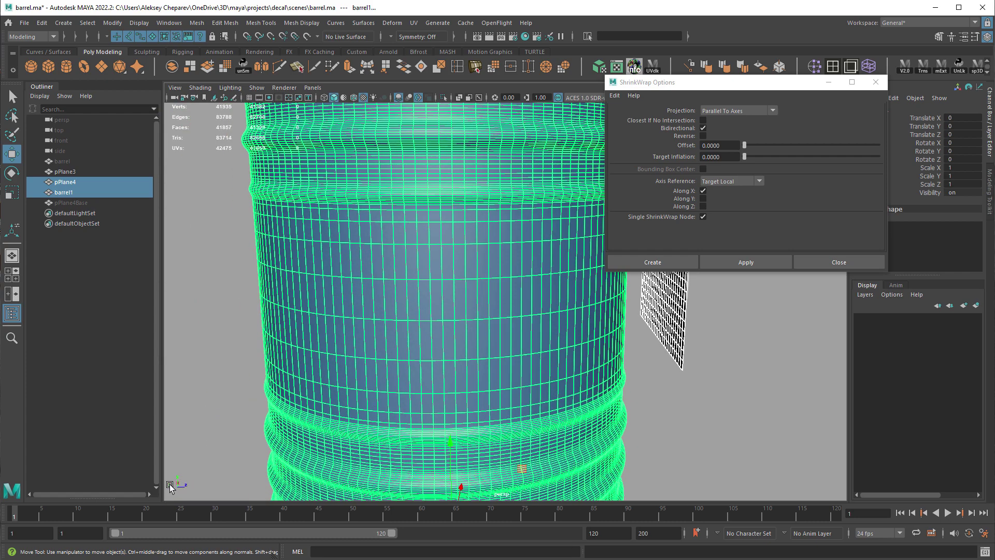
alt+drag(481, 351, 405, 368)
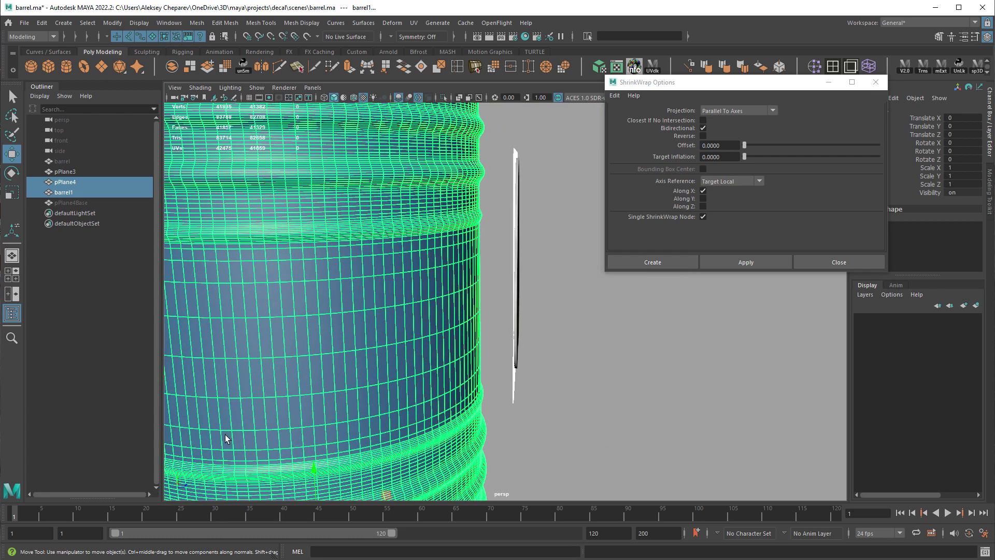
alt+drag(226, 436, 319, 431)
alt+drag(583, 434, 642, 307)
click(707, 192)
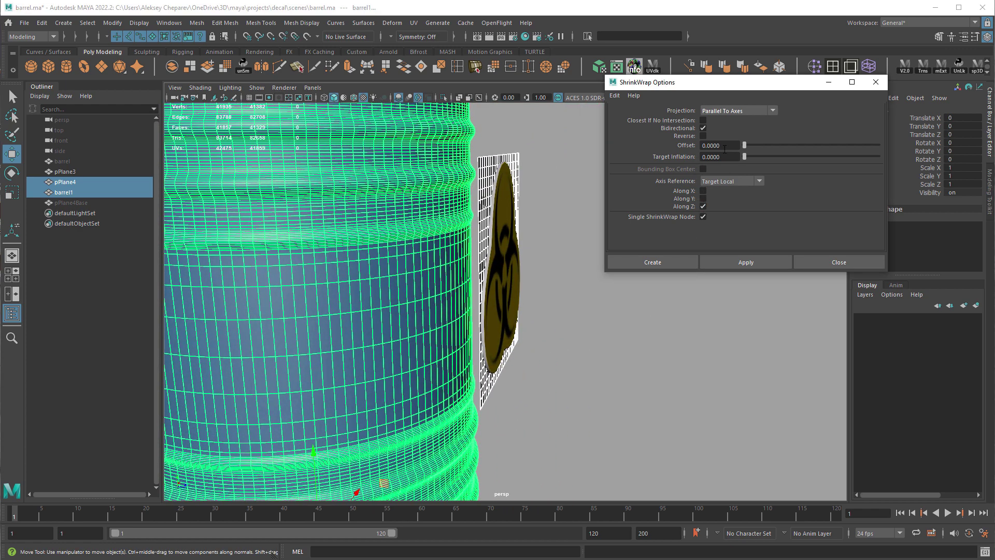
click(704, 128)
alt+drag(469, 235, 592, 164)
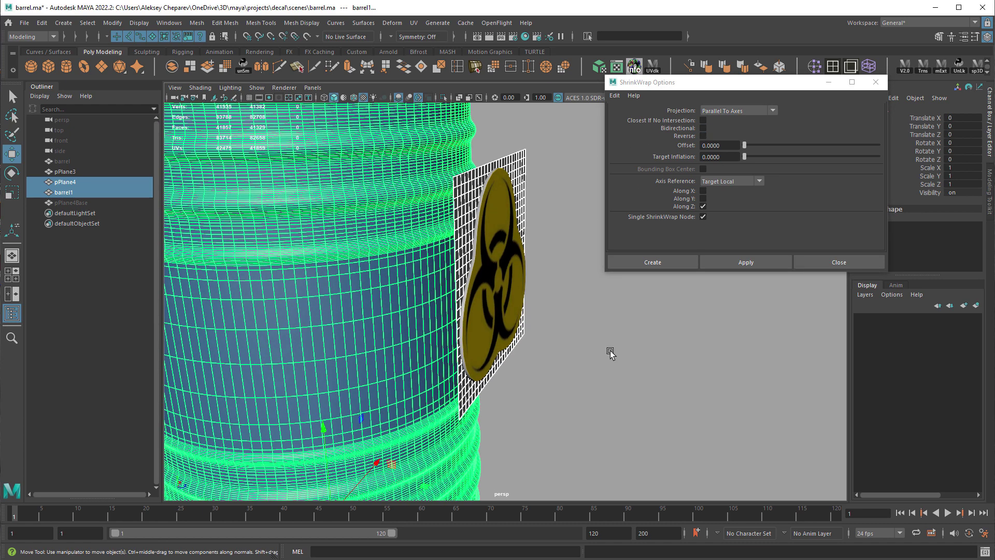
alt+drag(611, 353, 622, 291)
click(742, 261)
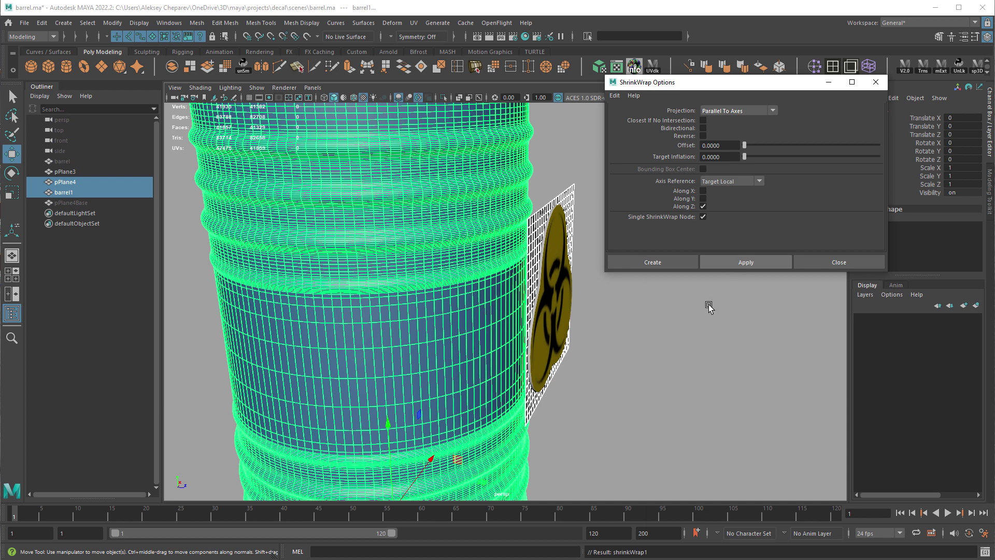
Step: Hide the subdivided helper plane so only the decal and barrel are displayed
click(662, 334)
click(577, 210)
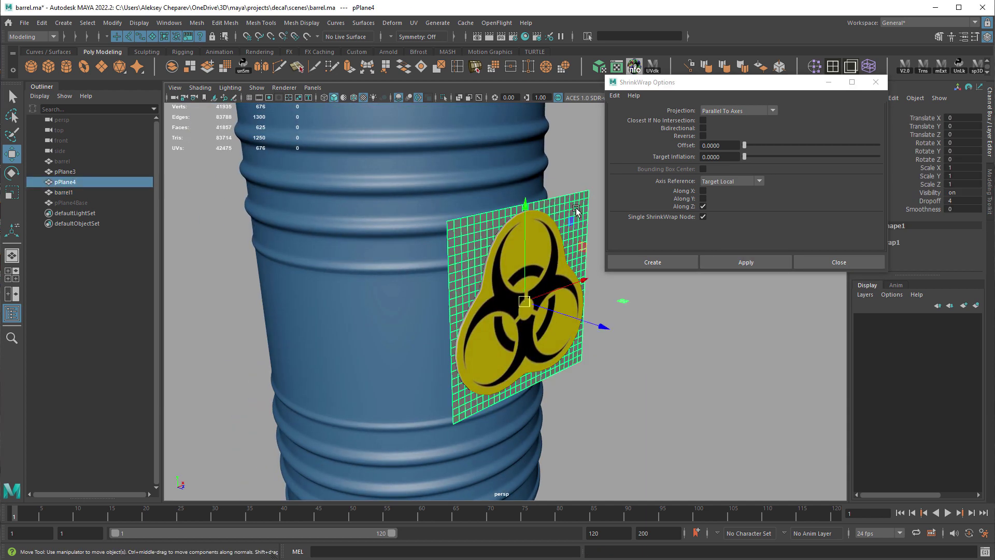
key(ctrl+h)
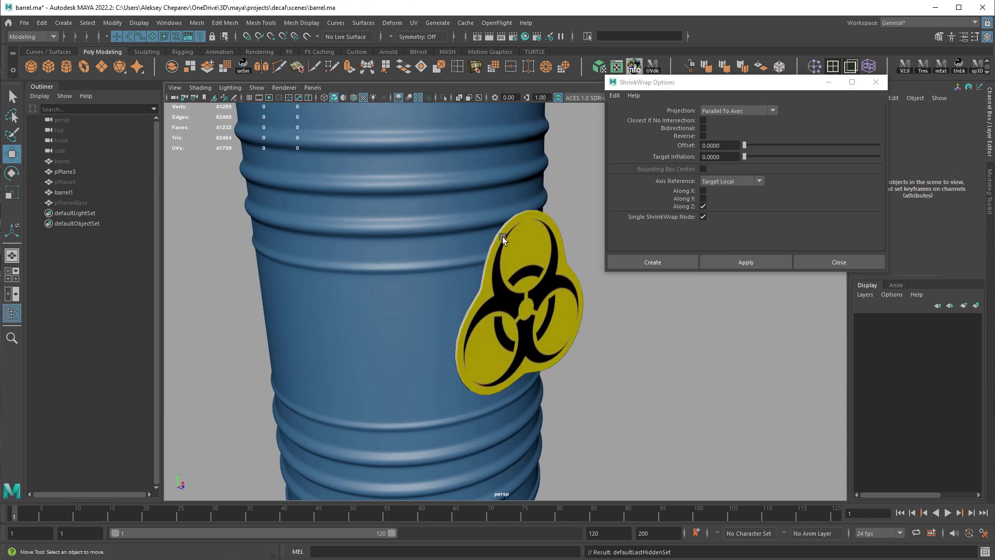
Step: Fit the hidden helper plane to the barrel's ridges at about Translate Y 0.63 and Z -1.26, rotated about 6° around Z
click(68, 182)
alt+drag(417, 374, 456, 323)
drag(456, 277, 488, 347)
key(e)
drag(375, 307, 440, 179)
key(w)
mouse_move(474, 254)
alt+mouse_down()
mouse_move(428, 247)
mouse_move(476, 250)
alt+mouse_up()
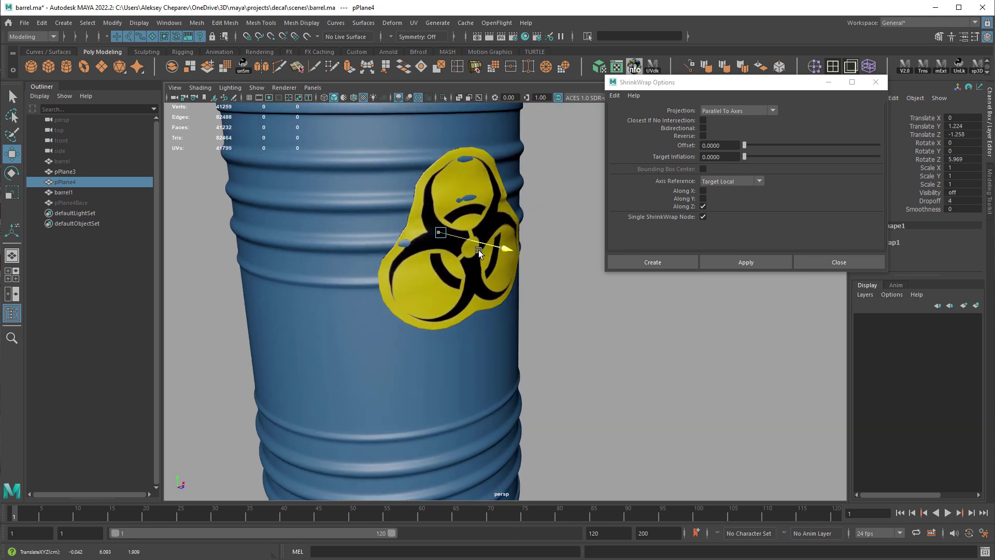
drag(437, 198, 440, 231)
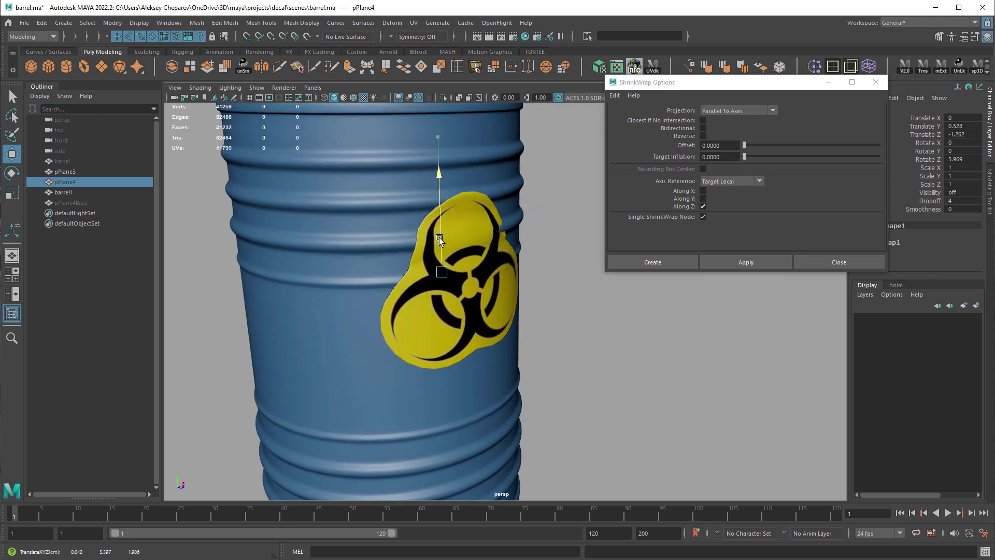
drag(441, 233, 442, 236)
Step: Turn on smooth mesh preview for the decal and check its fit over the barrel's ridges
alt+drag(465, 274, 490, 276)
alt+right_drag(490, 276, 524, 314)
click(479, 300)
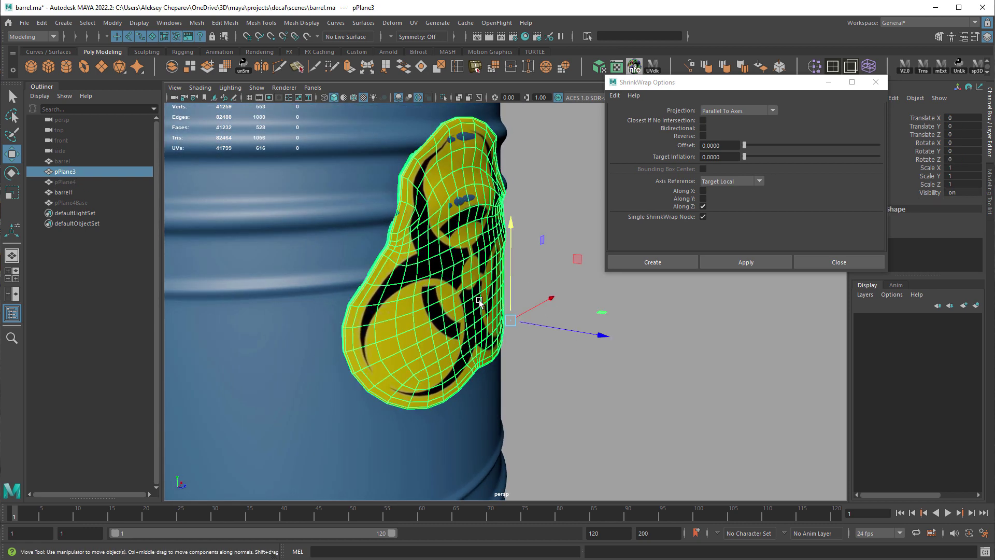
alt+drag(441, 312, 459, 308)
key(3)
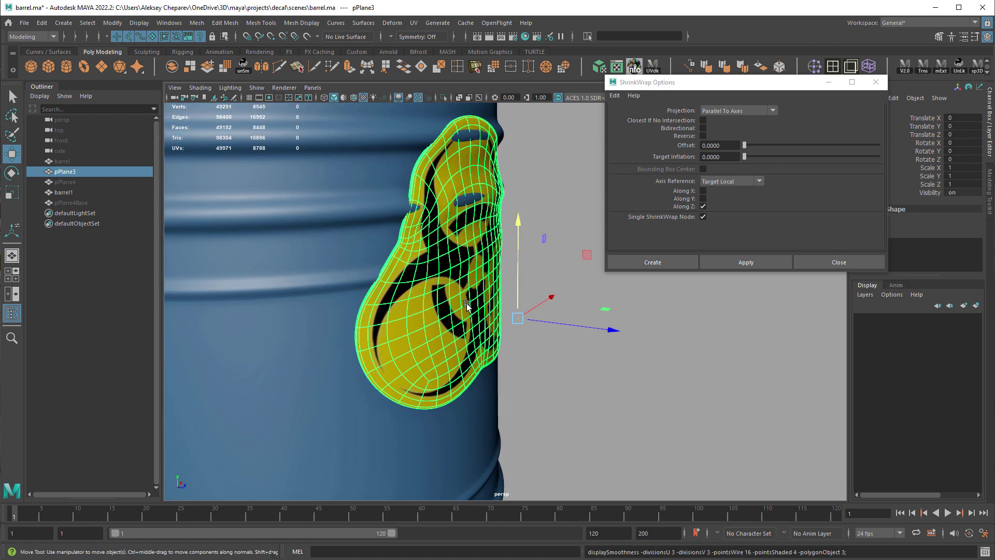
click(555, 223)
alt+drag(560, 263, 528, 270)
alt+drag(442, 165, 466, 157)
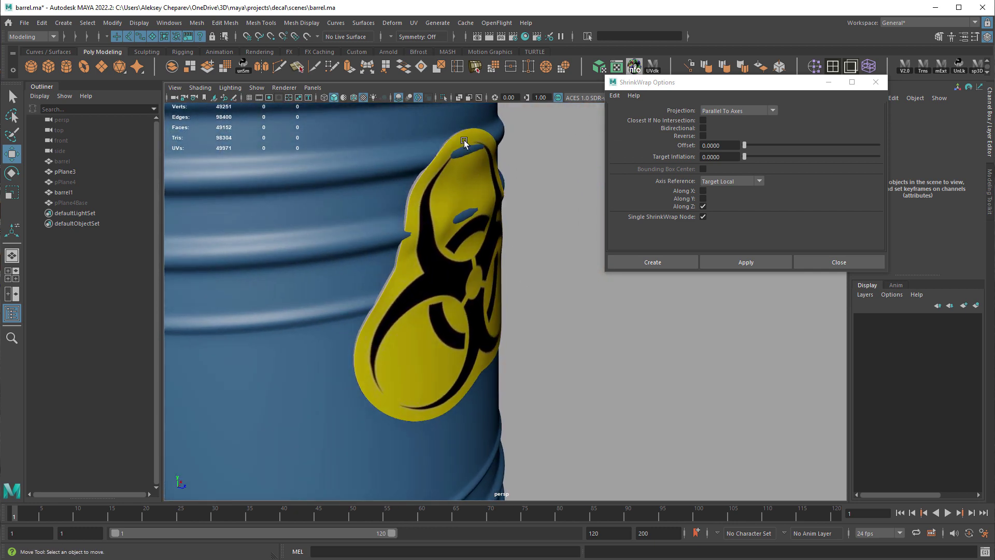
Step: Lower the hidden helper plane to about Translate Y -0.33, fine-tune its depth, and check the decal on the whole barrel
click(463, 155)
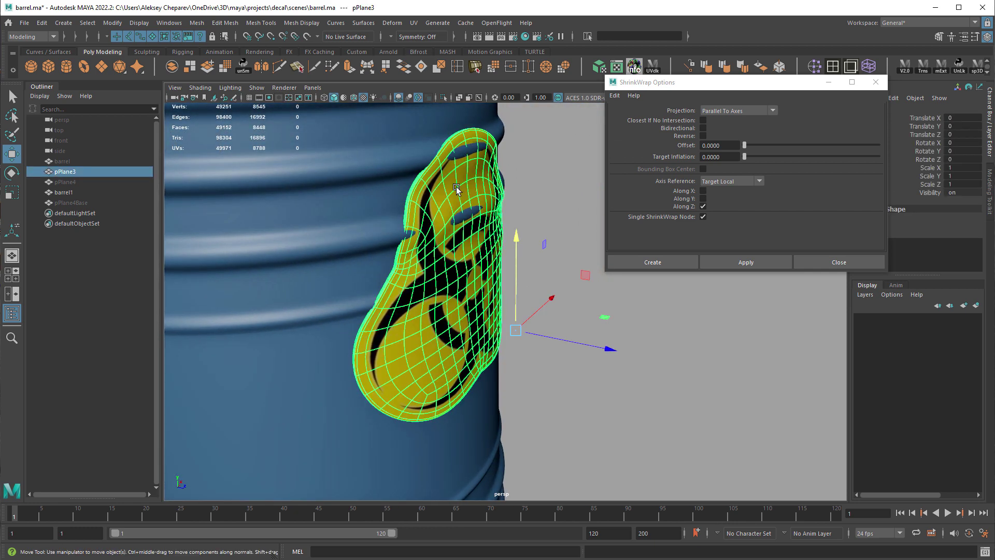
click(70, 182)
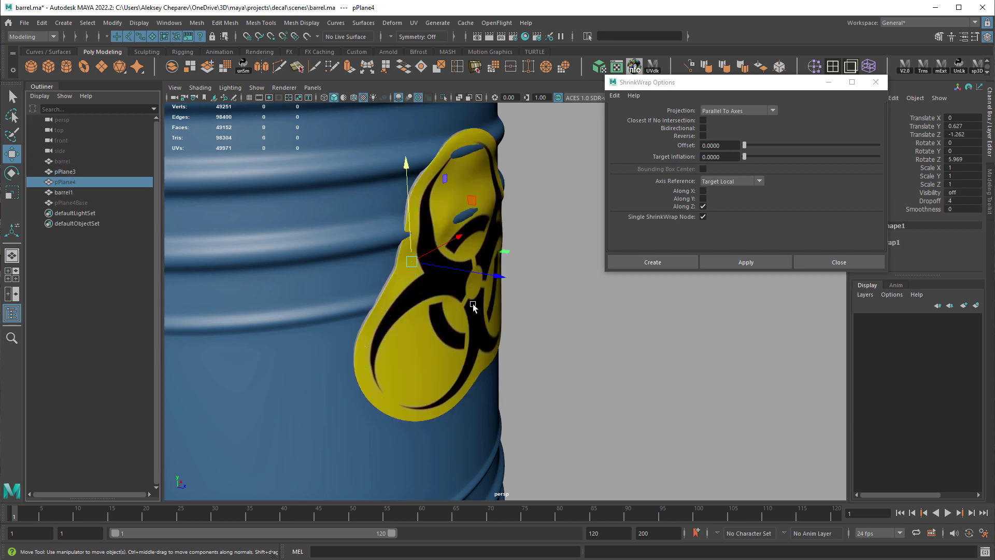
drag(412, 228, 408, 311)
alt+drag(471, 340, 382, 328)
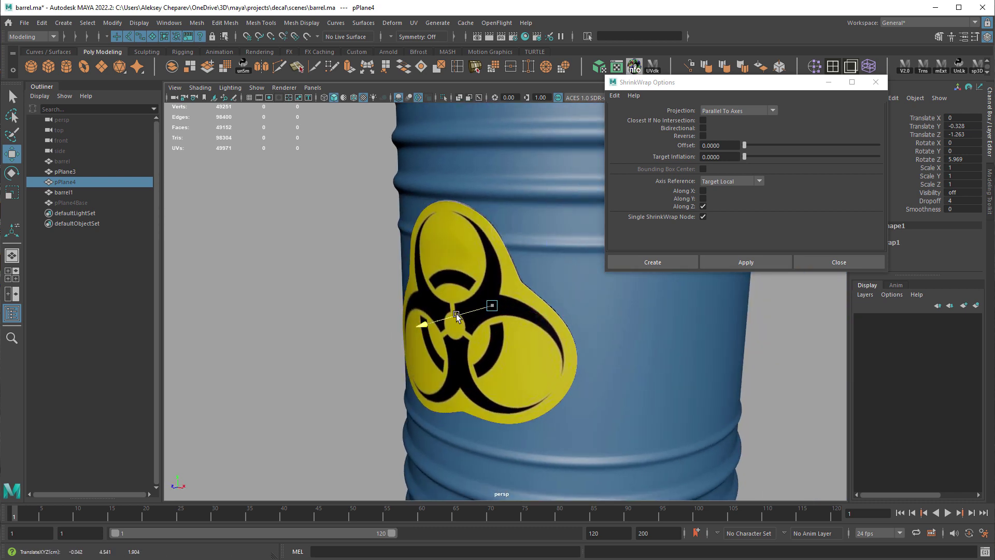
mouse_move(456, 313)
mouse_down()
mouse_move(430, 323)
mouse_move(463, 322)
mouse_up()
alt+drag(463, 322, 497, 333)
click(489, 341)
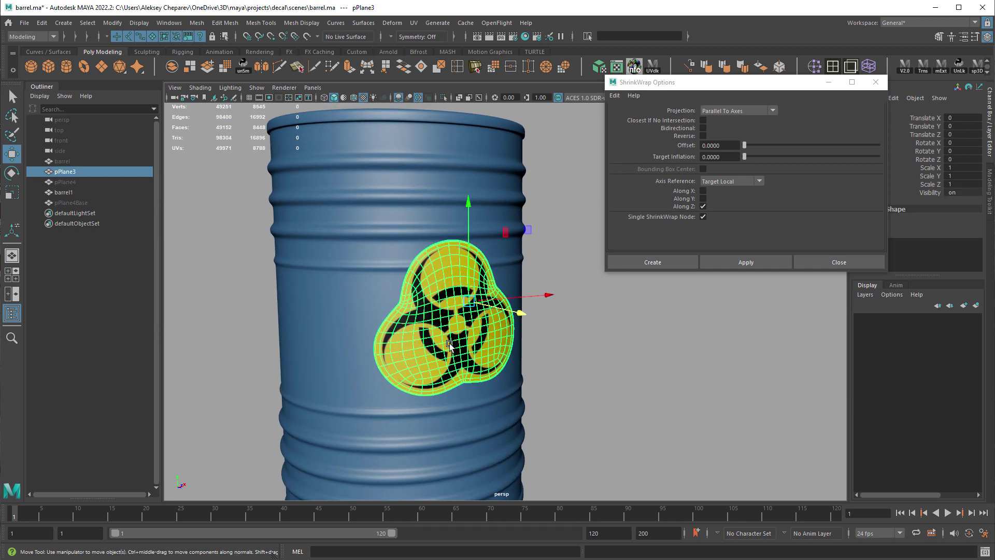
alt+drag(566, 345, 174, 257)
click(561, 309)
alt+drag(562, 309, 596, 337)
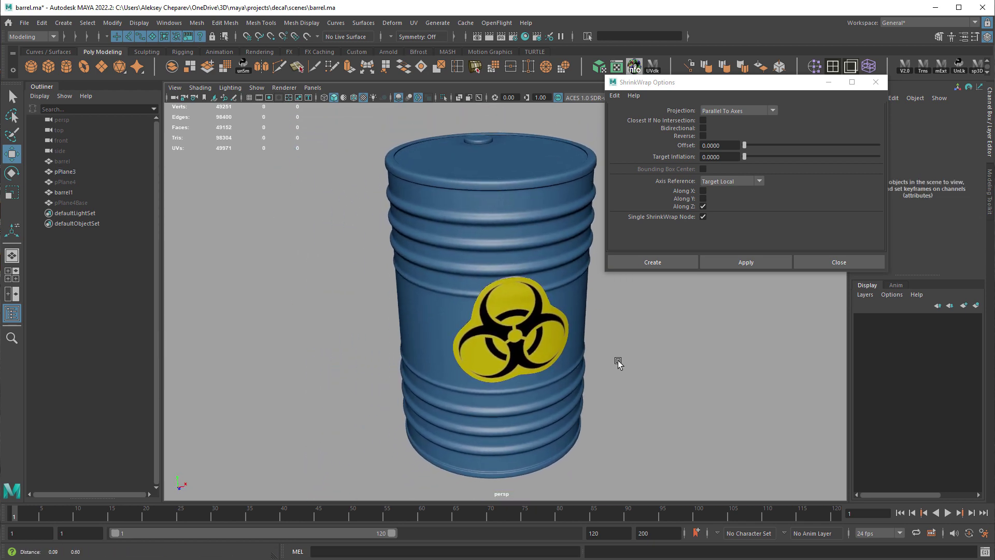